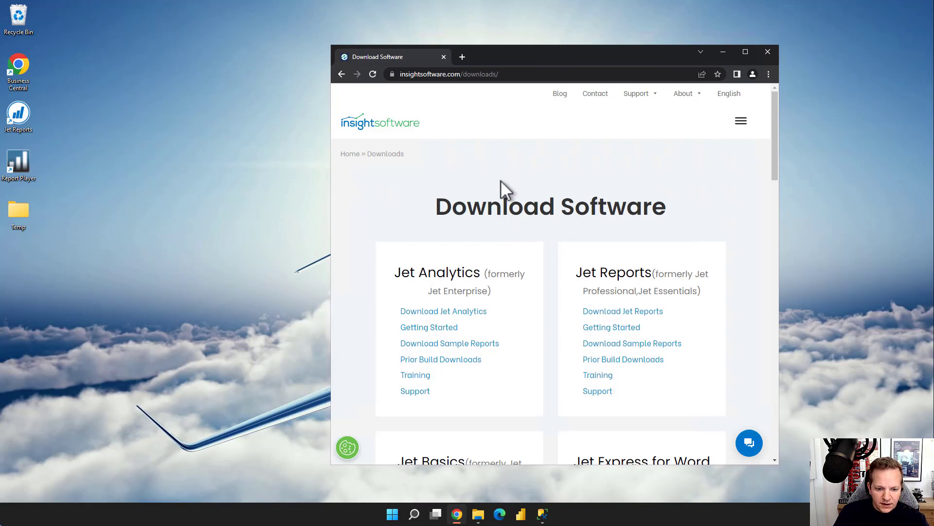
Step: Minimize the browser and extract the JetAnalyticsInstall archive in the Downloads folder
click(723, 52)
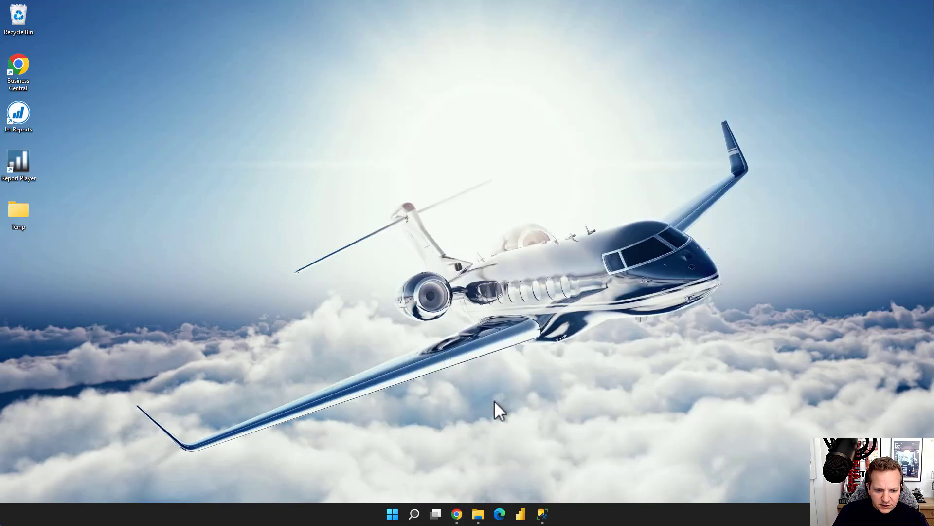
click(478, 514)
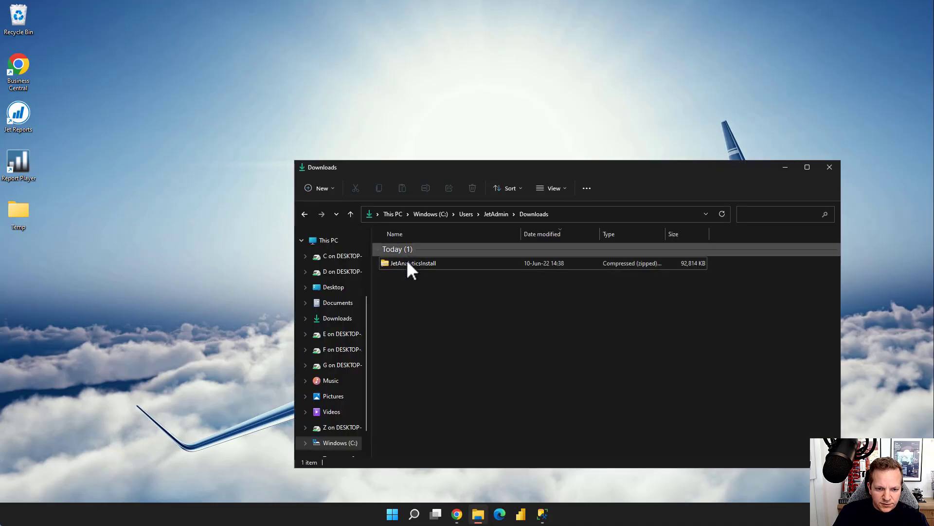
right_click(406, 264)
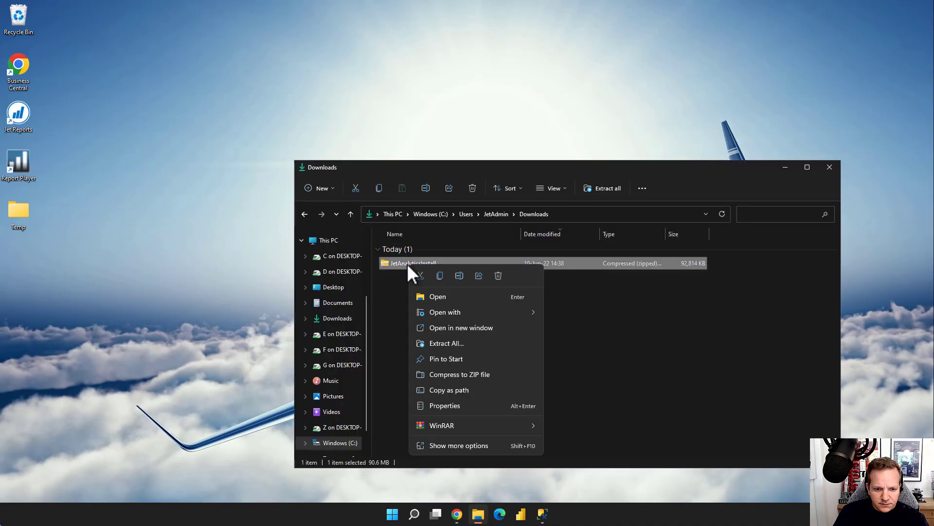
click(463, 343)
click(548, 352)
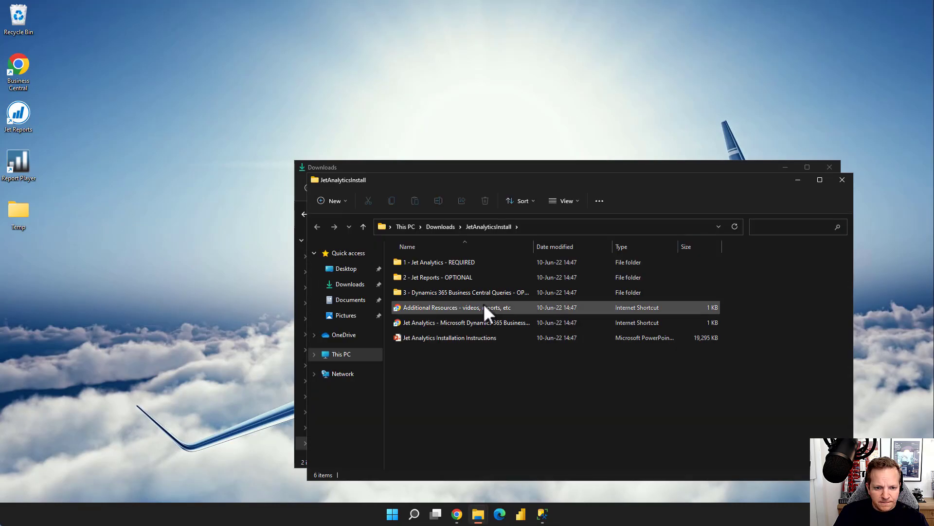
Step: Launch Jet Analytics Setup from the "64 bit - Jet Data Manager Server" folder inside "1 - Jet Analytics - REQUIRED"
double_click(428, 263)
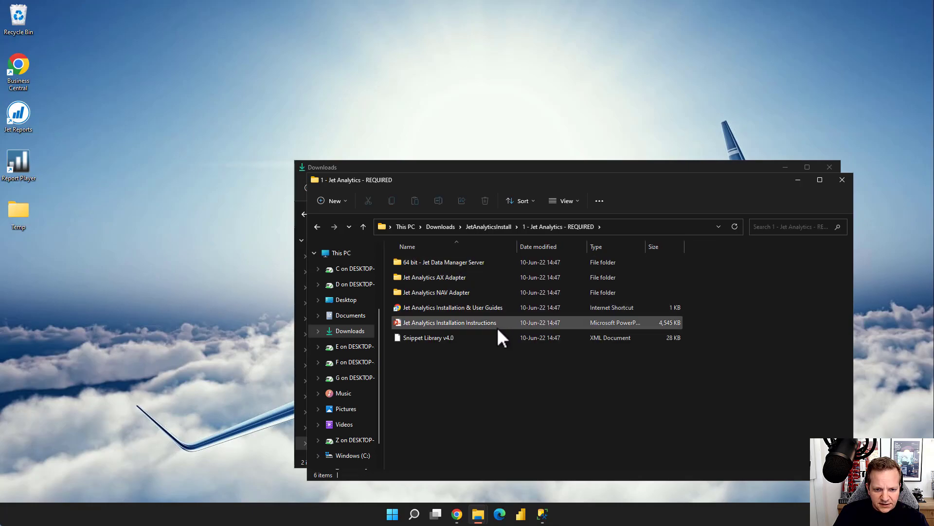
double_click(436, 263)
double_click(427, 264)
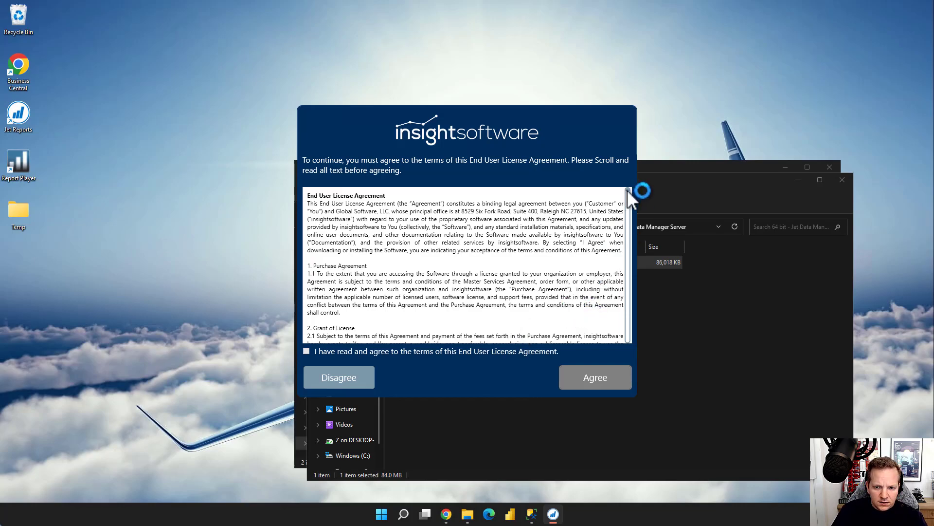
Step: Read the End User License Agreement through to its end and agree to its terms to install
drag(629, 192, 627, 344)
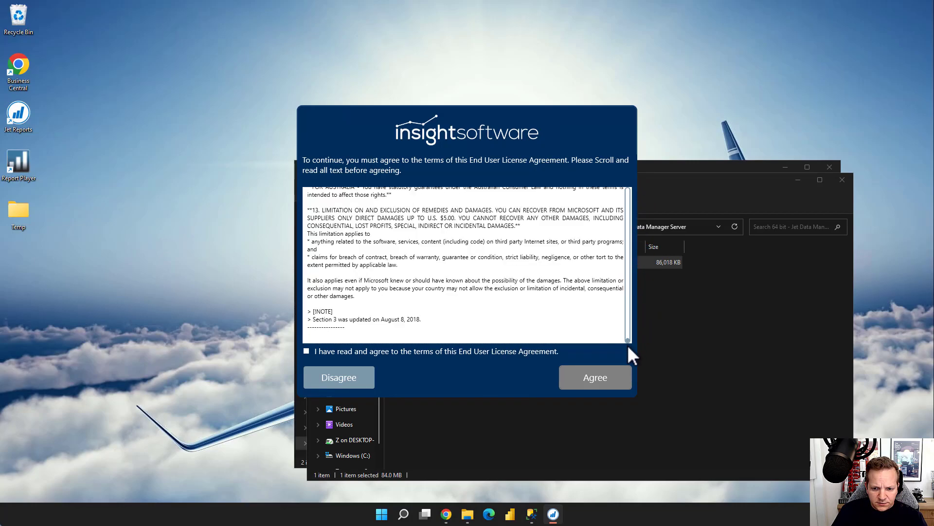
click(306, 351)
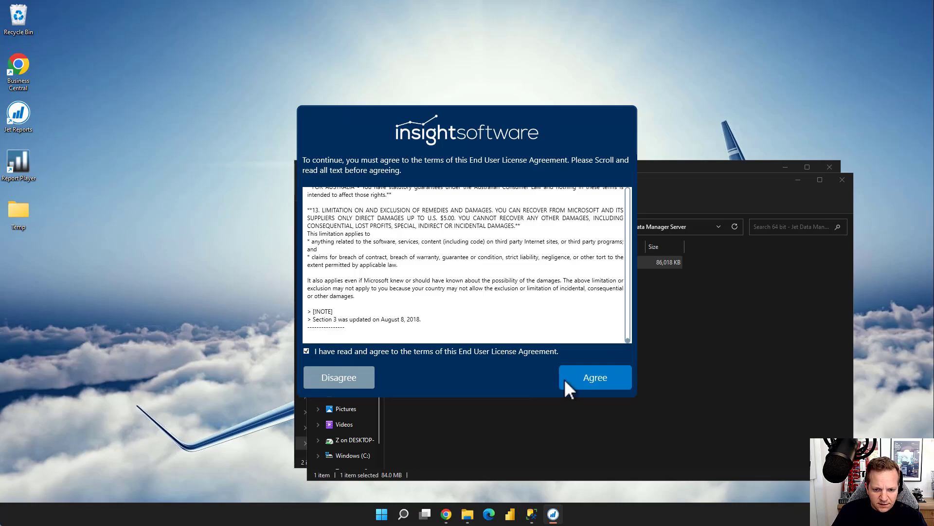
click(590, 378)
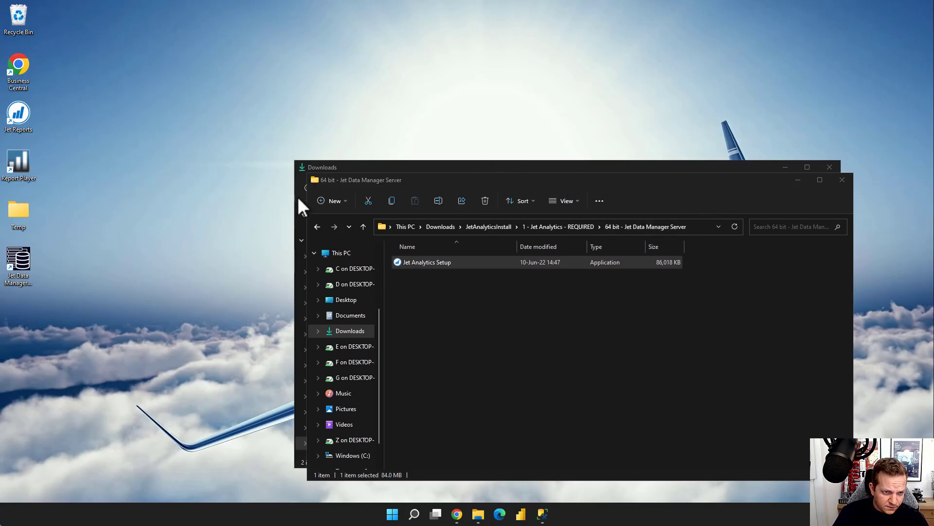
Step: Start Jet Data Manager Server from the desktop and activate it over the Internet by pasting the license key
double_click(17, 270)
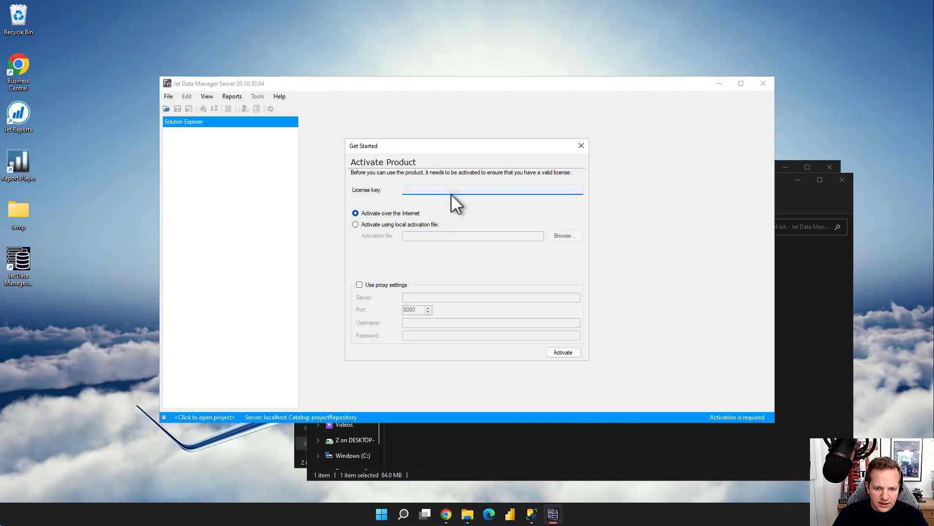
key(ctrl+v)
click(573, 353)
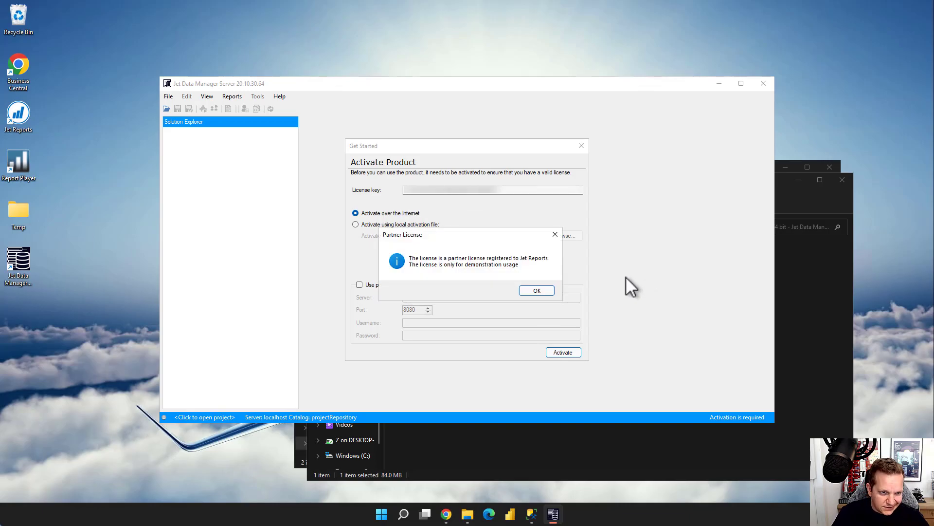
click(537, 290)
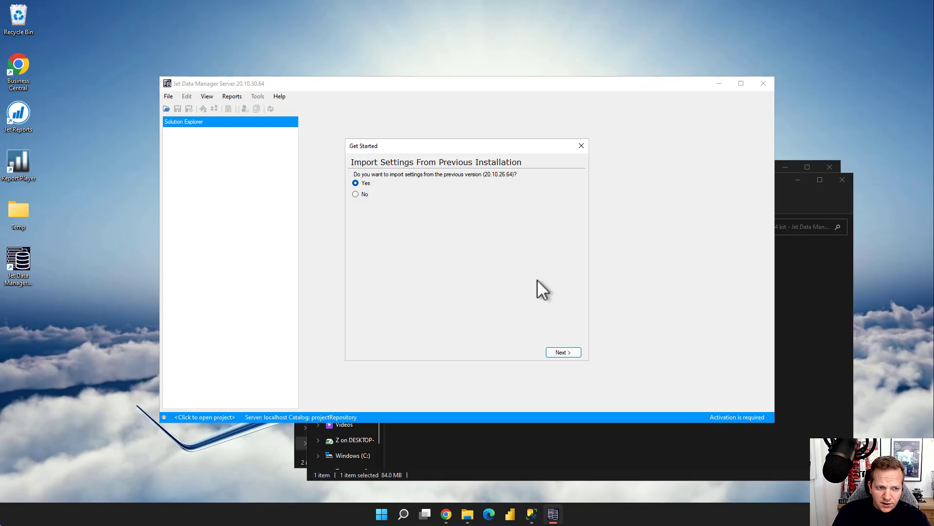
Step: Decline importing settings from the previous installation and continue the setup without an ODX server
click(365, 194)
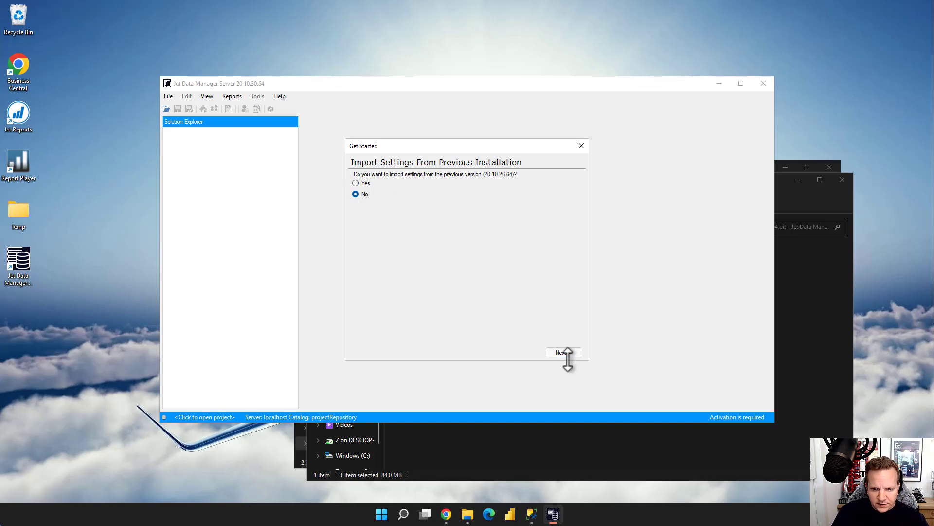
click(568, 353)
click(366, 177)
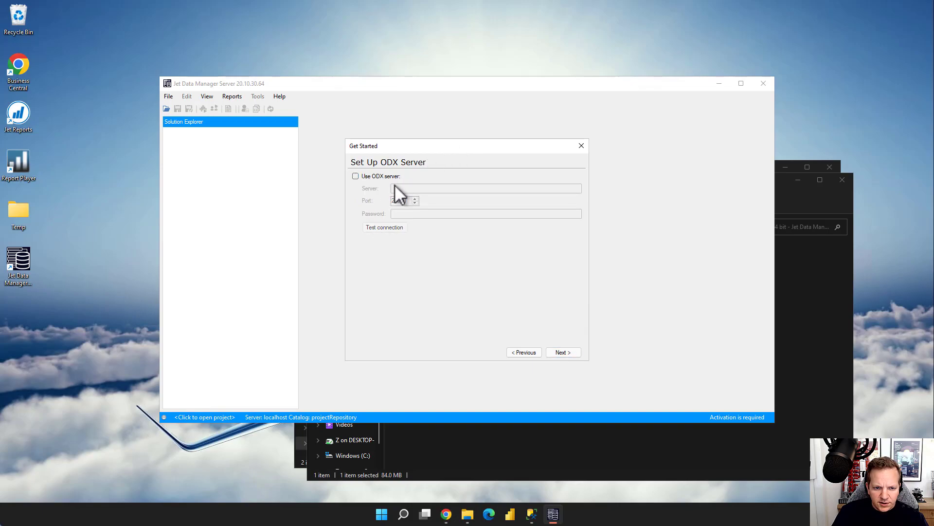
click(572, 351)
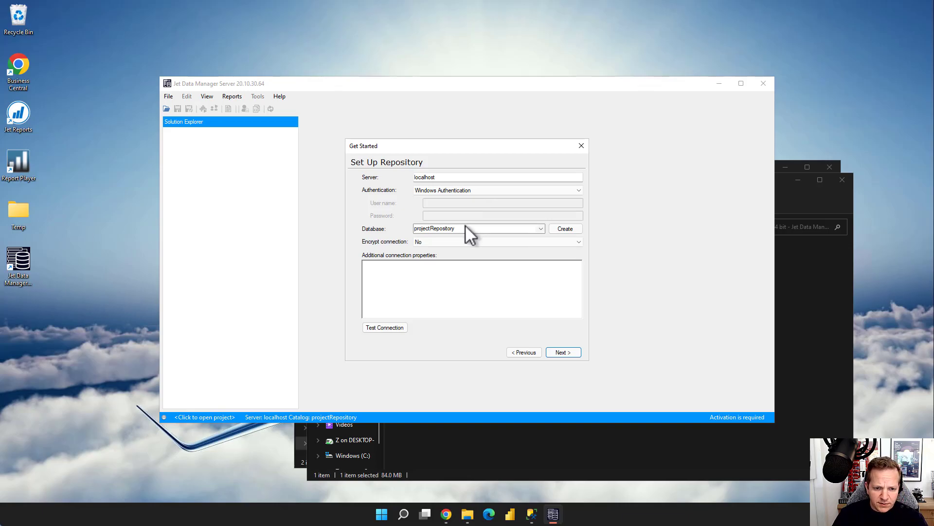
Step: Create the projectRepository database on localhost with Windows Authentication and finish the Get Started wizard without starting Windows Services Management
click(565, 228)
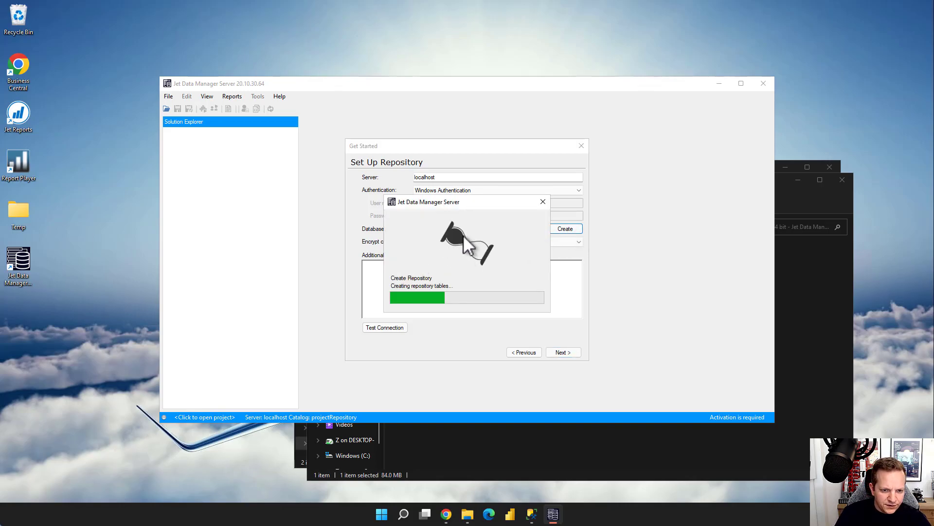
drag(461, 213, 451, 249)
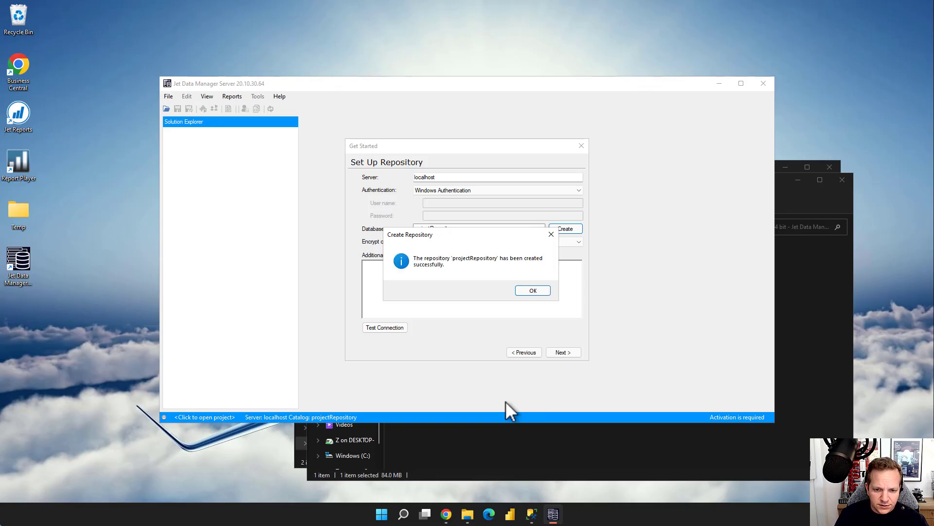
click(532, 290)
click(563, 351)
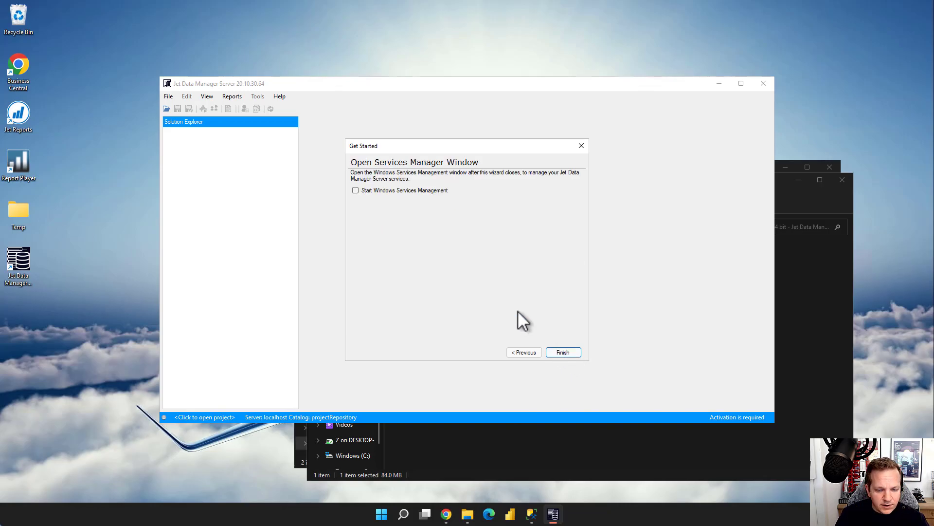
click(568, 352)
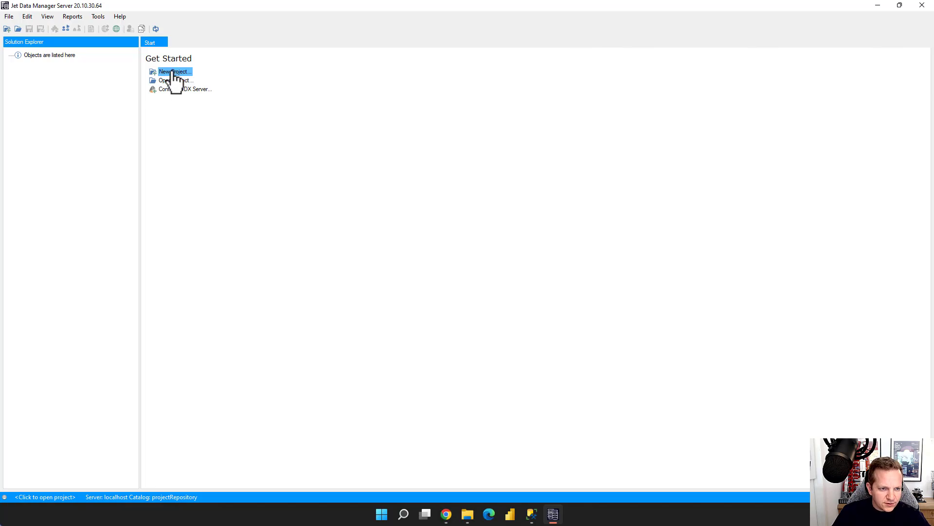
Step: Import the Business Central or NAV 2013 - 2018 (On Premise) v3 project from CubeStore and run the Connection Manager
click(8, 16)
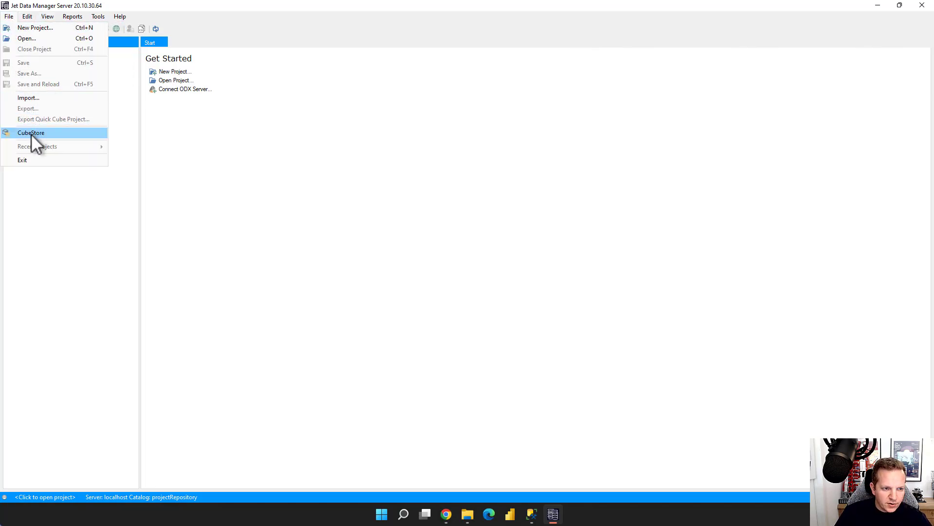
click(31, 134)
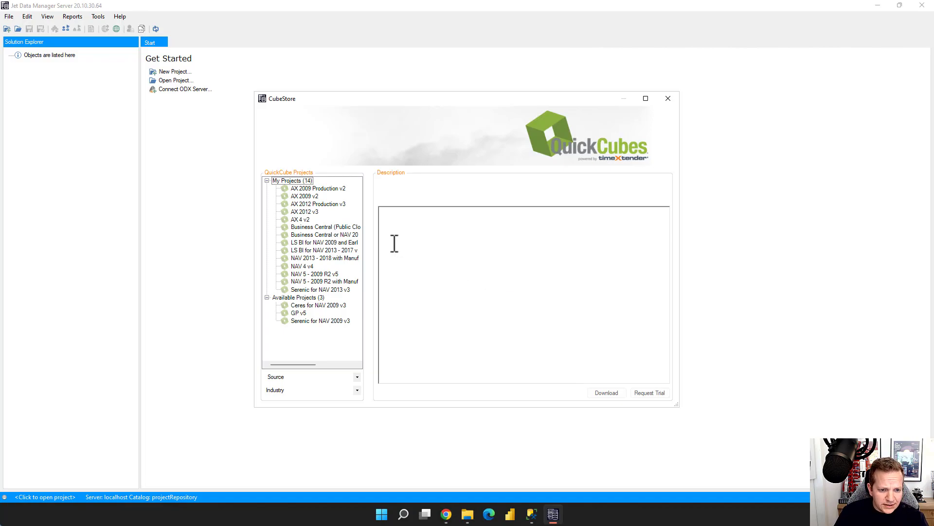
drag(678, 405, 780, 429)
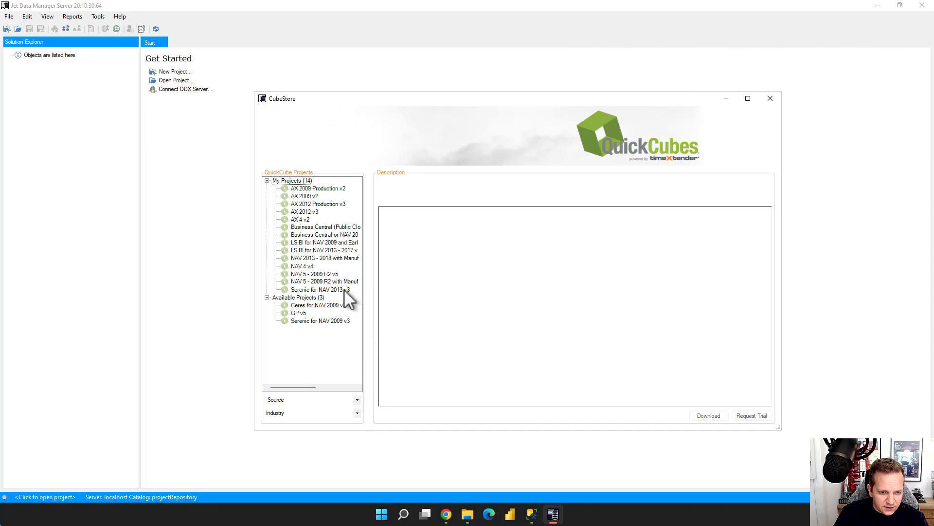
click(330, 236)
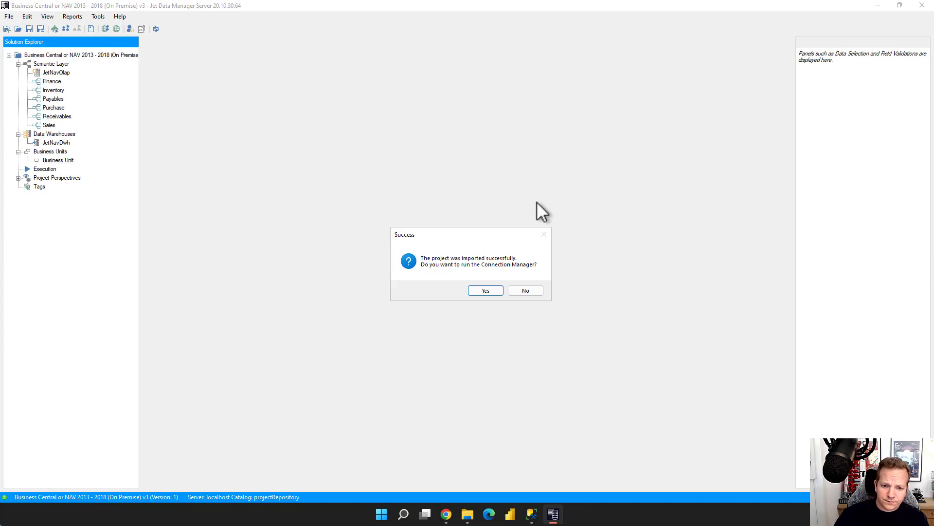
click(494, 290)
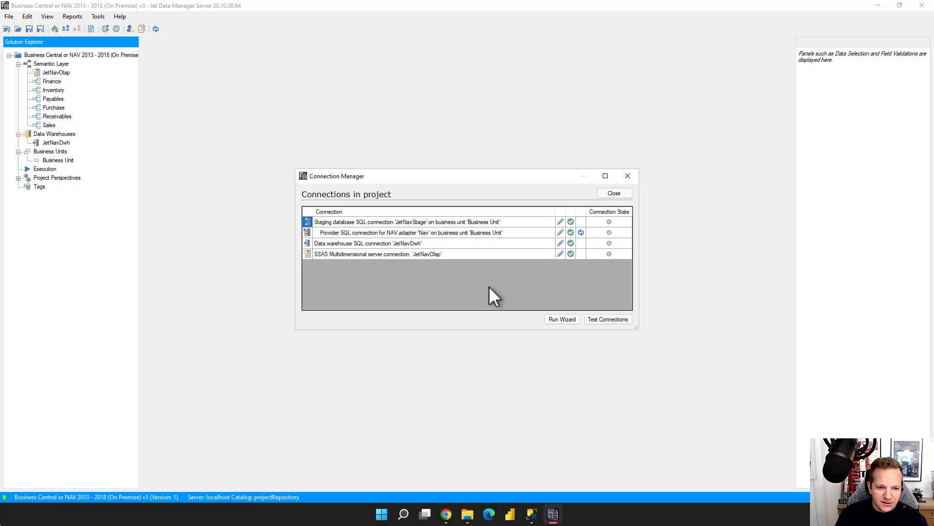
Step: Set the NAV adapter's provider SQL connection to the JetCorp BC18.7 database on localhost and test the connection
click(498, 255)
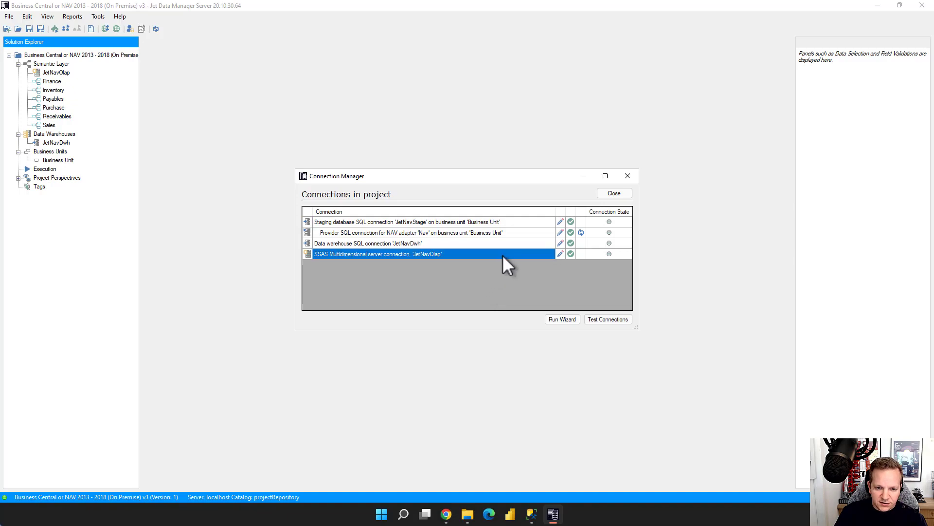
click(537, 221)
click(540, 232)
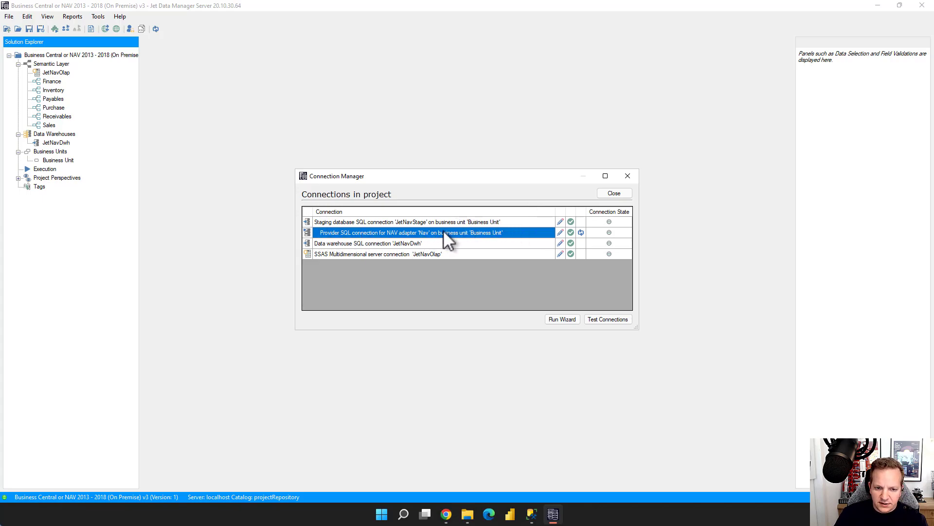
click(561, 232)
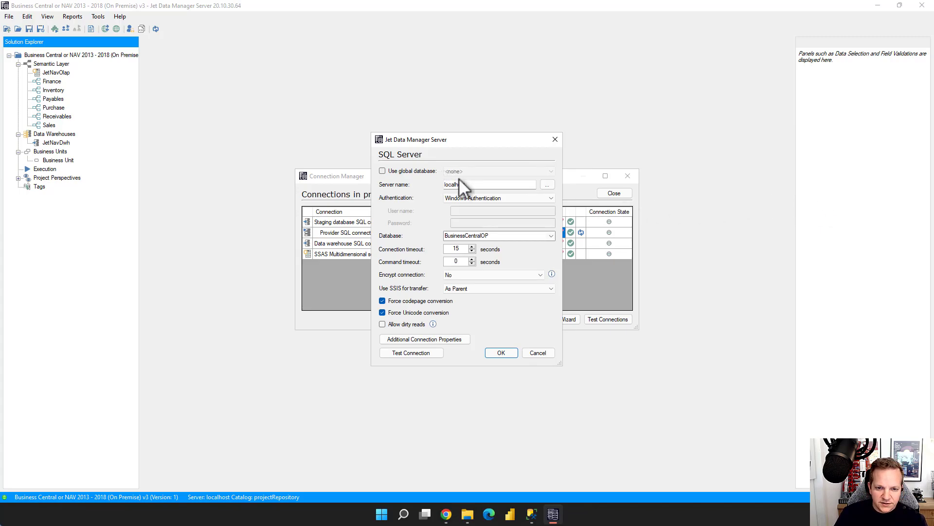
click(552, 235)
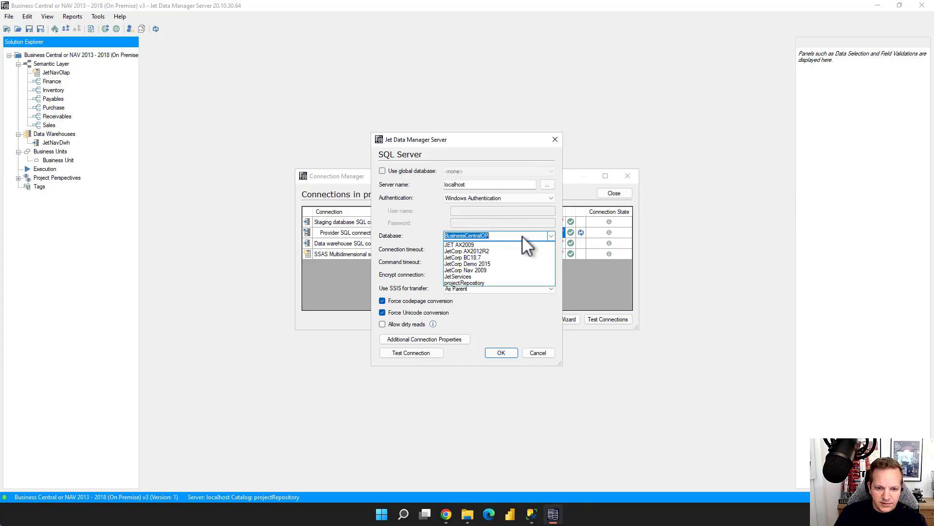
click(468, 258)
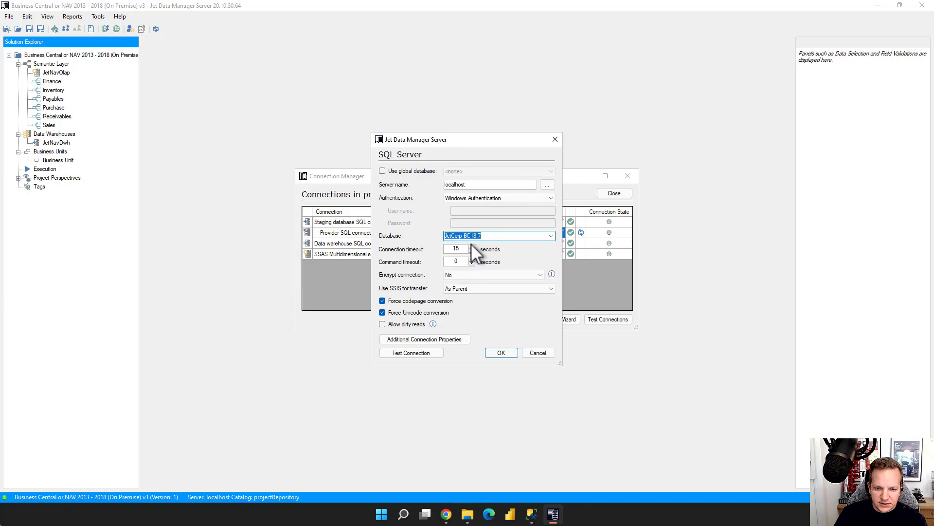
click(418, 352)
click(511, 292)
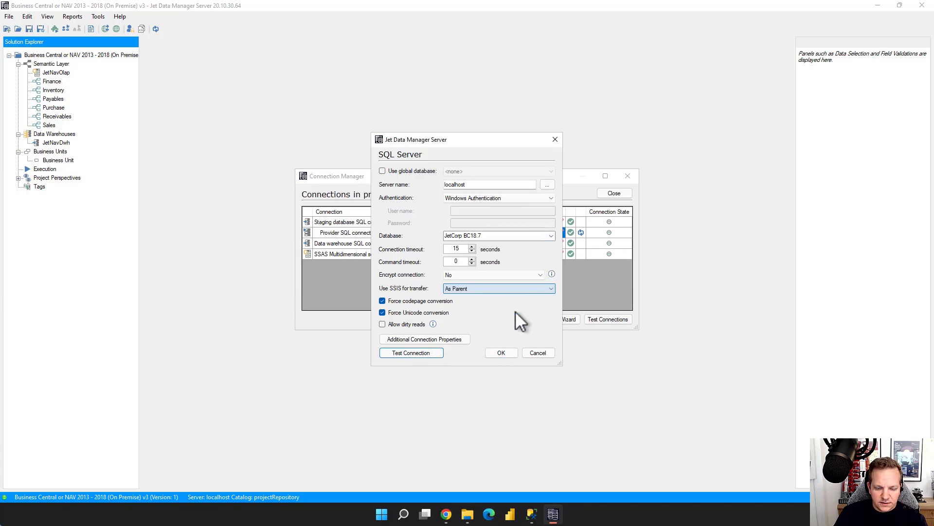
click(503, 353)
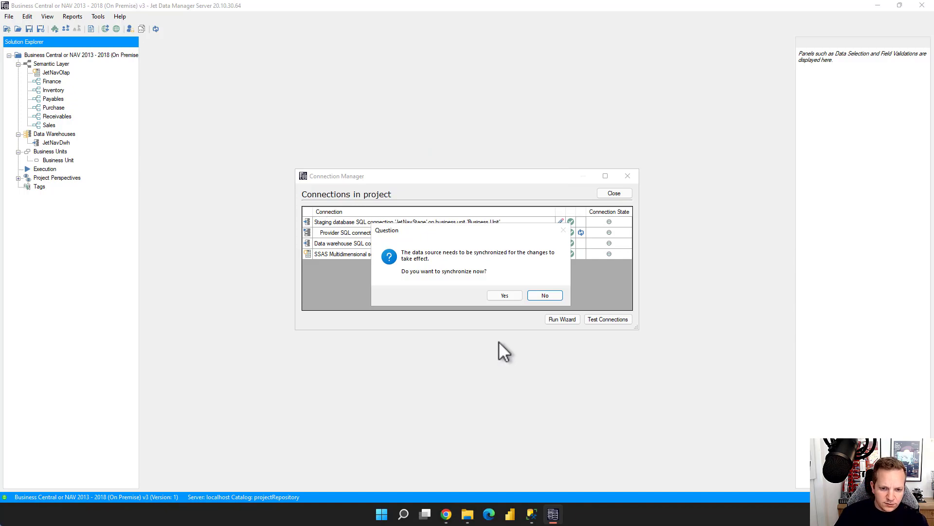
Step: Synchronize the data source and its accounts, enabling the Dynamics Business Central (NAV) adapter enhancements with display language ENU
click(505, 295)
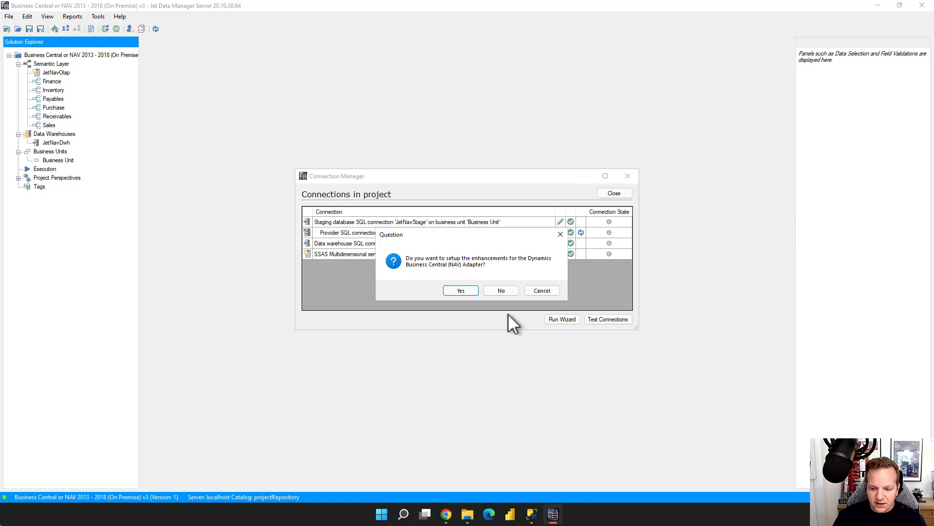
click(461, 291)
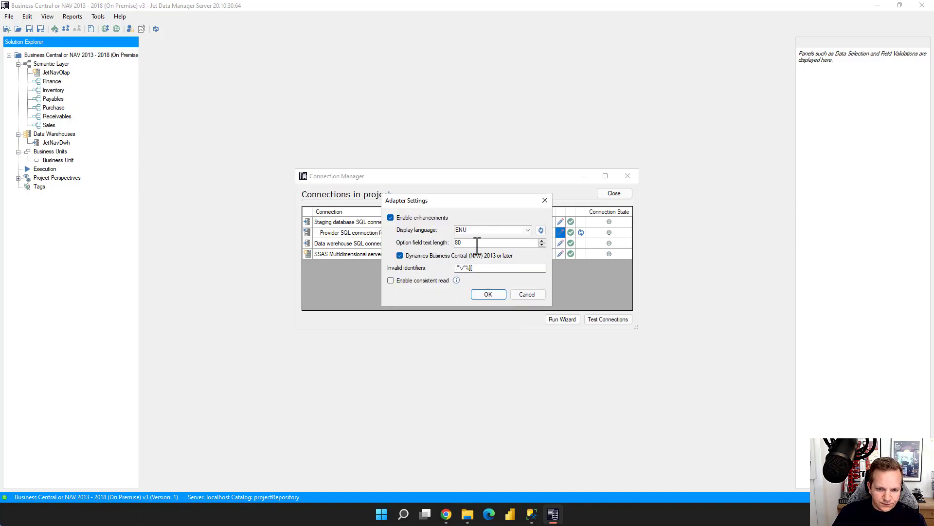
click(488, 294)
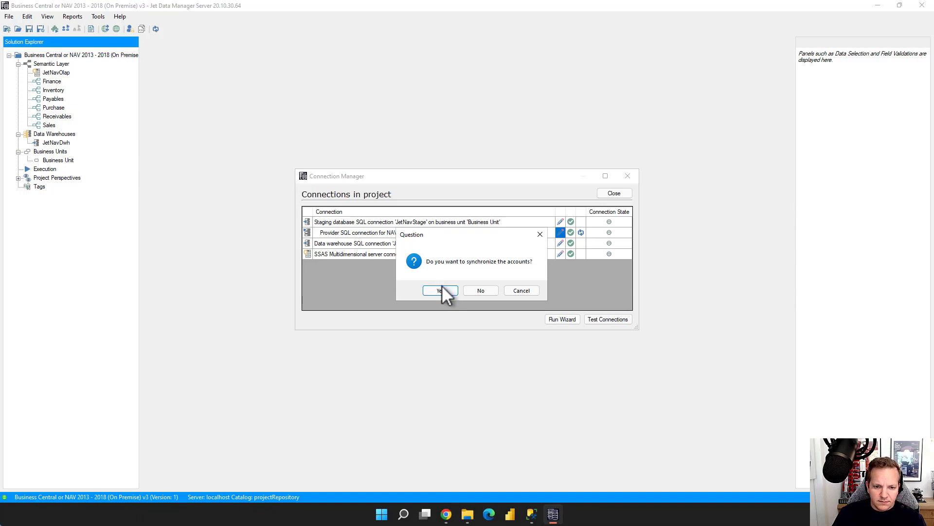
click(441, 291)
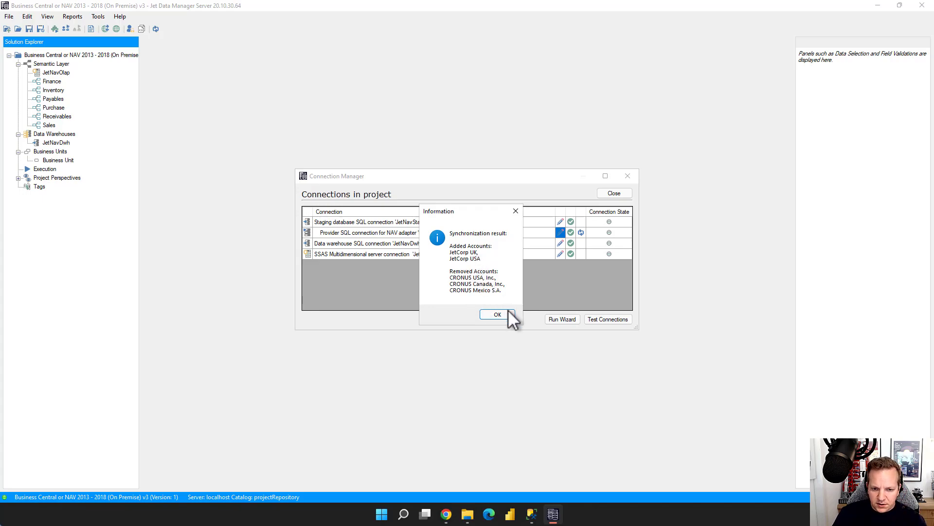
Step: Enable the JetCorp USA and JetCorp UK accounts for use, keeping JetCorp USA as the template
click(492, 314)
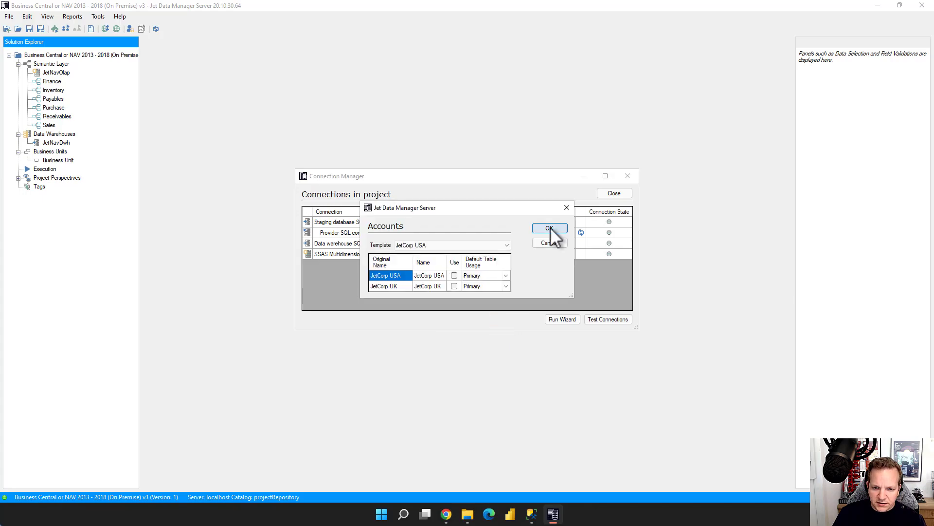
click(454, 275)
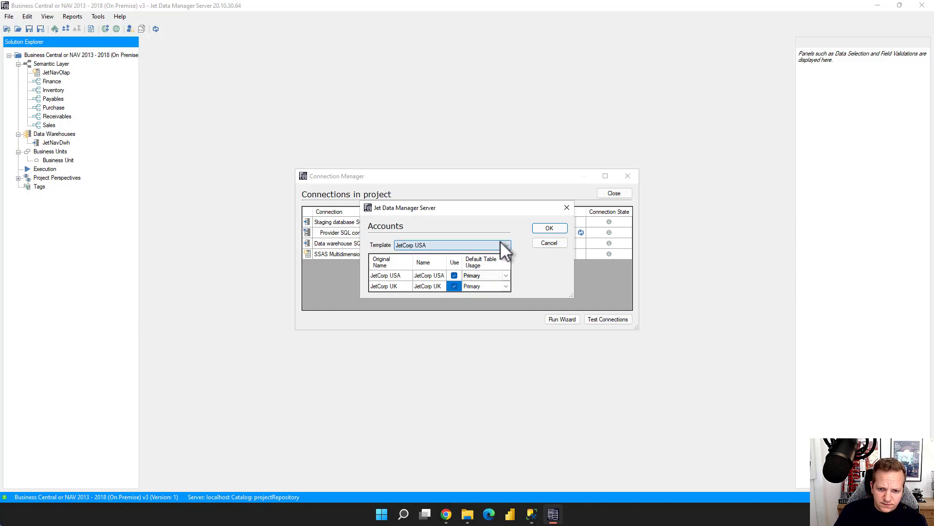
click(549, 227)
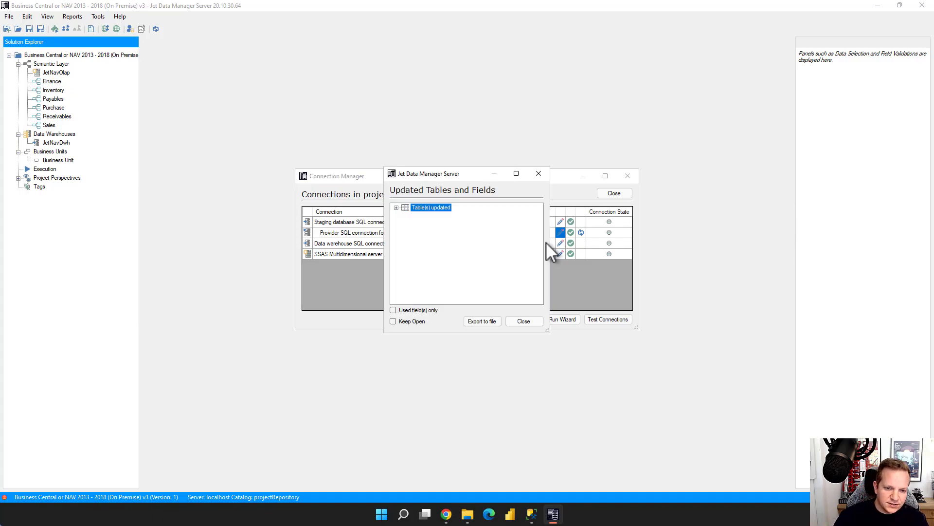
Step: Limit the updated tables list to used fields and examine the changes to the Currency table and the Location table's Name field
drag(548, 332, 651, 411)
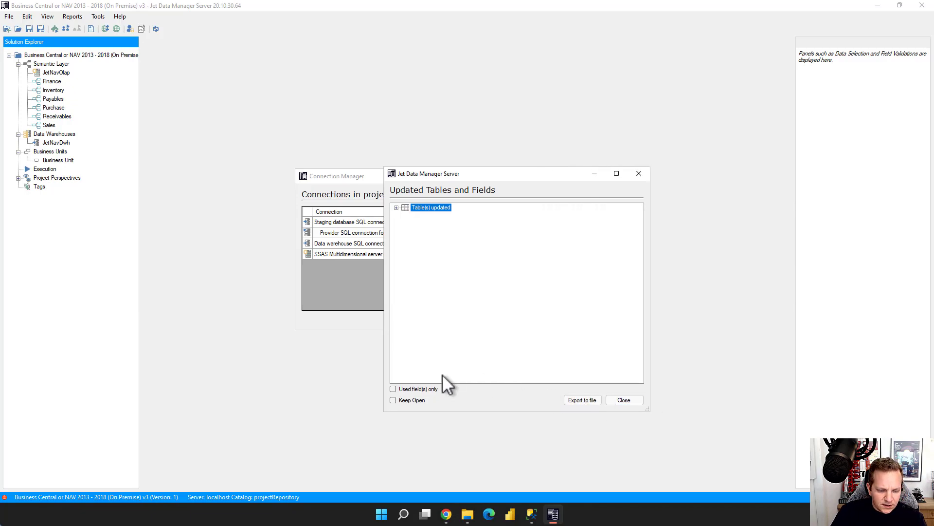
click(393, 390)
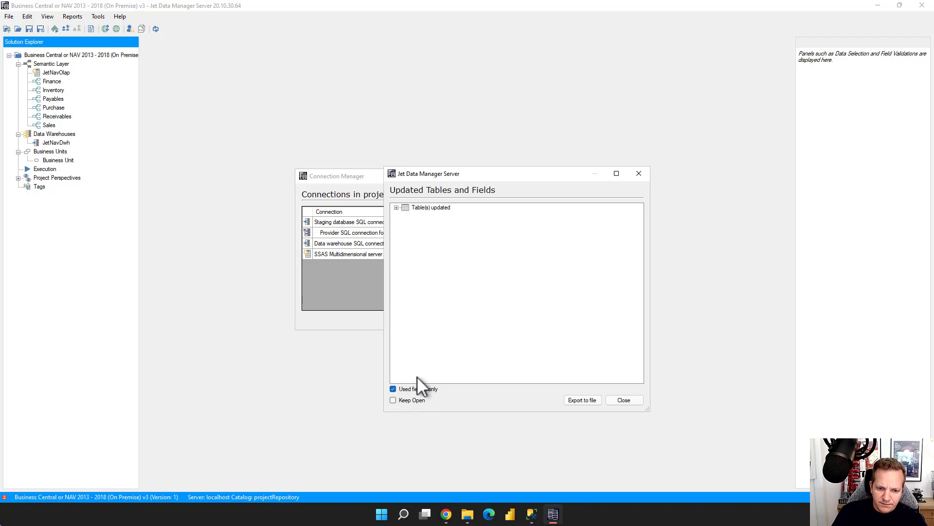
click(396, 207)
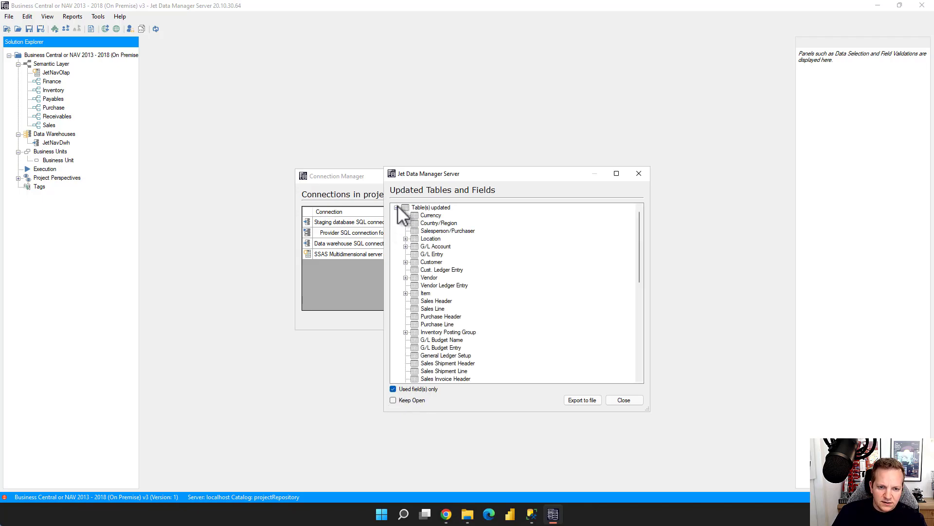
mouse_move(431, 215)
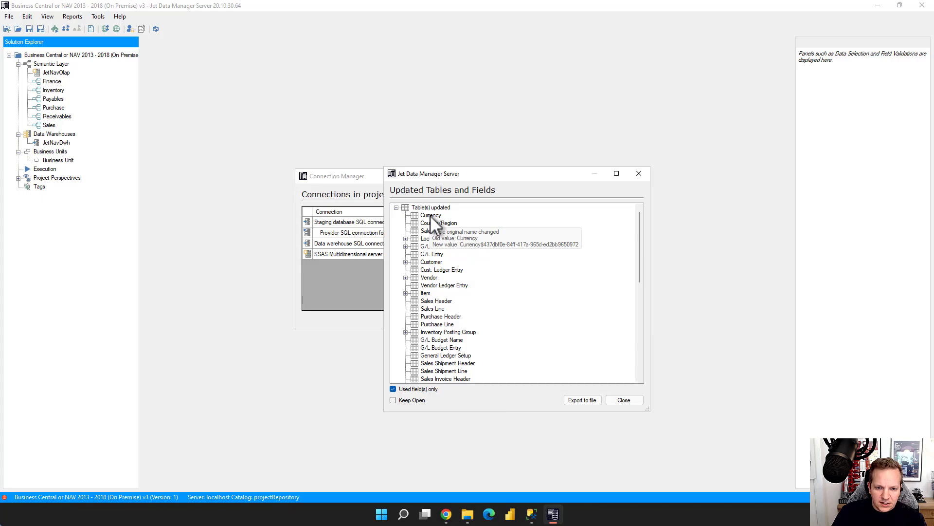
click(406, 238)
click(415, 246)
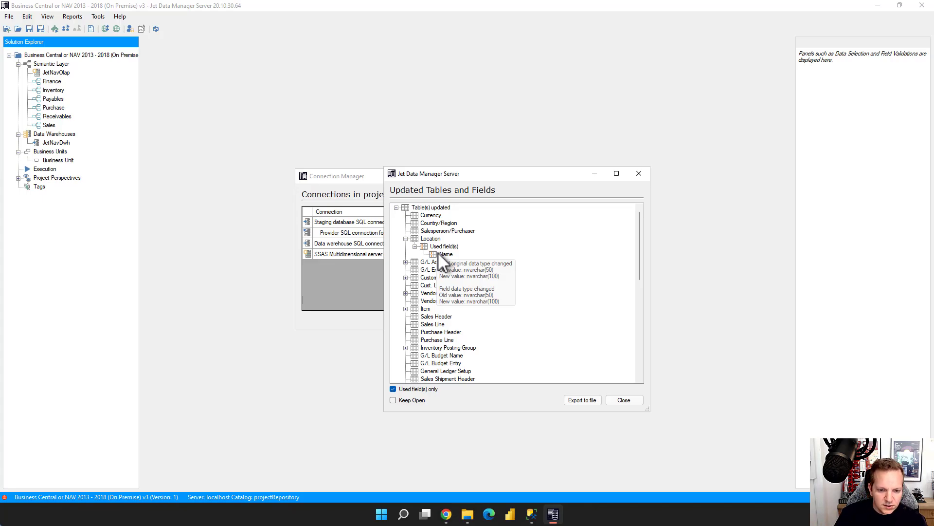
Step: Examine the remaining updated tables, including the change to Service Cost's Description field, and close the list
scroll(440, 328, down, 7)
scroll(441, 328, down, 3)
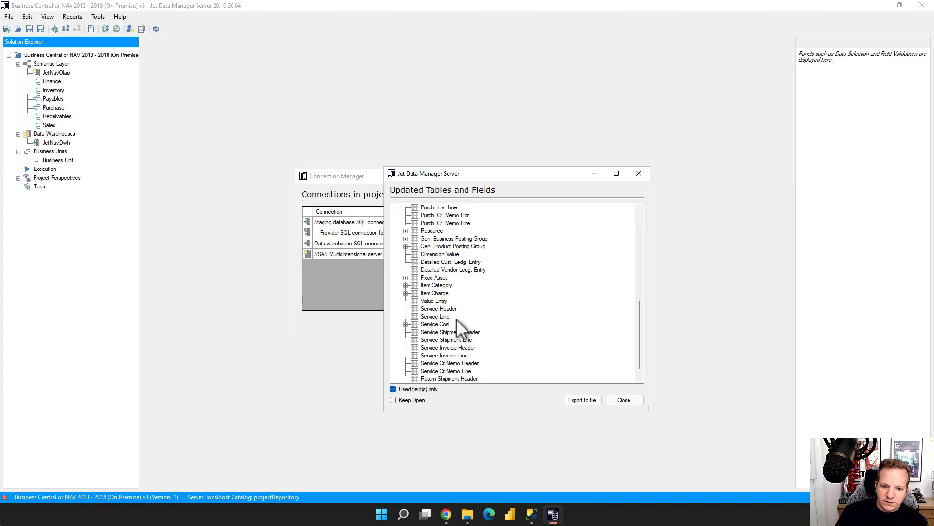
click(407, 325)
click(415, 331)
mouse_move(442, 338)
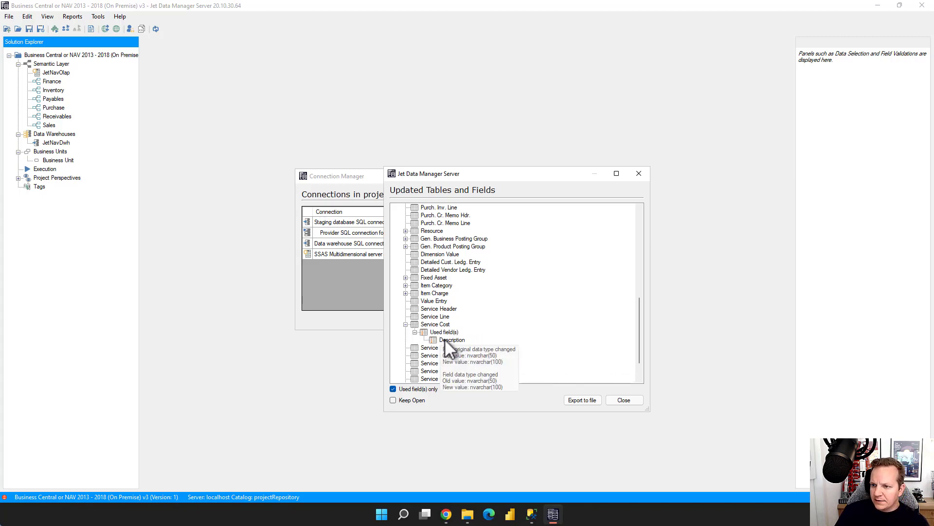
scroll(469, 325, up, 7)
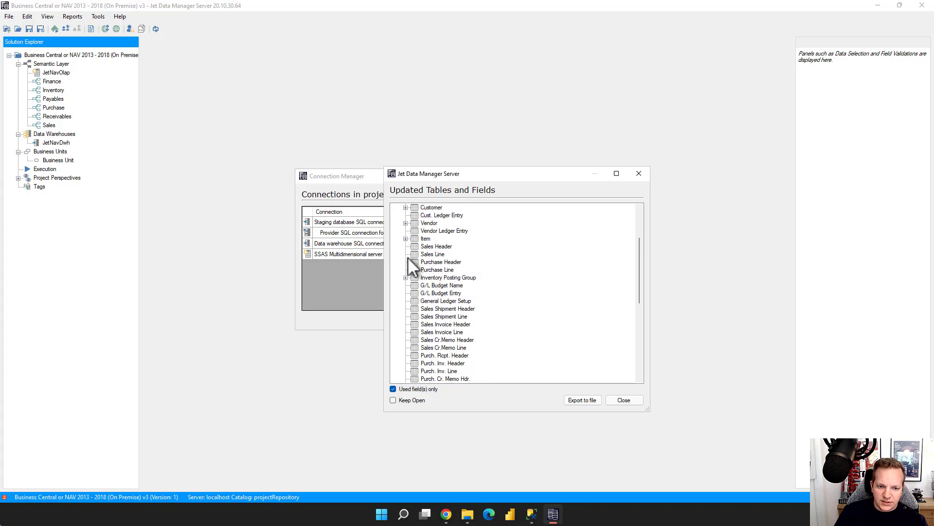
scroll(410, 285, up, 3)
click(407, 239)
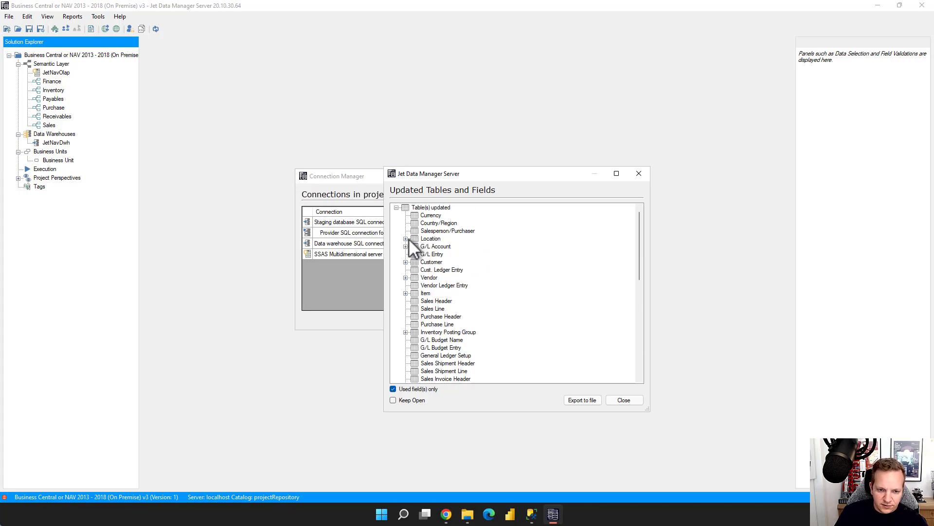
click(619, 398)
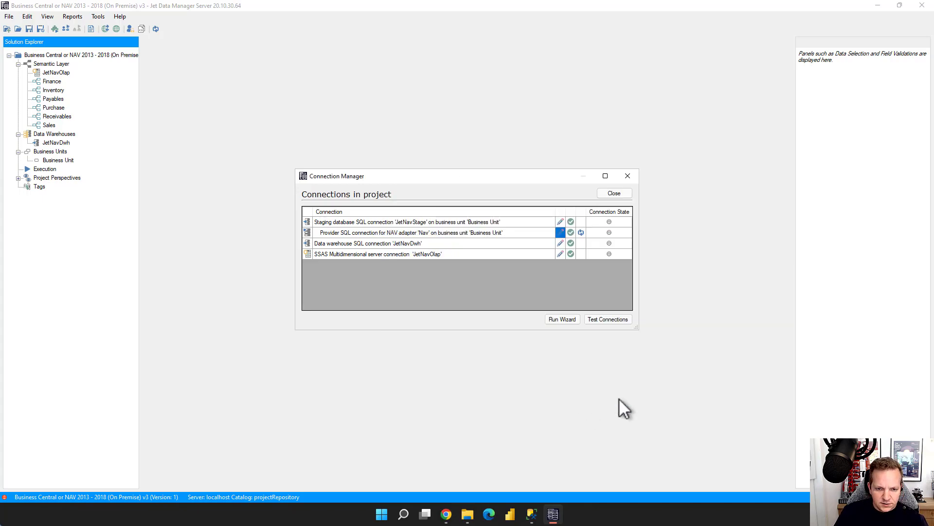
Step: Rename the staging connection and its database to JetBCStage, and create that database on localhost
click(436, 220)
click(561, 222)
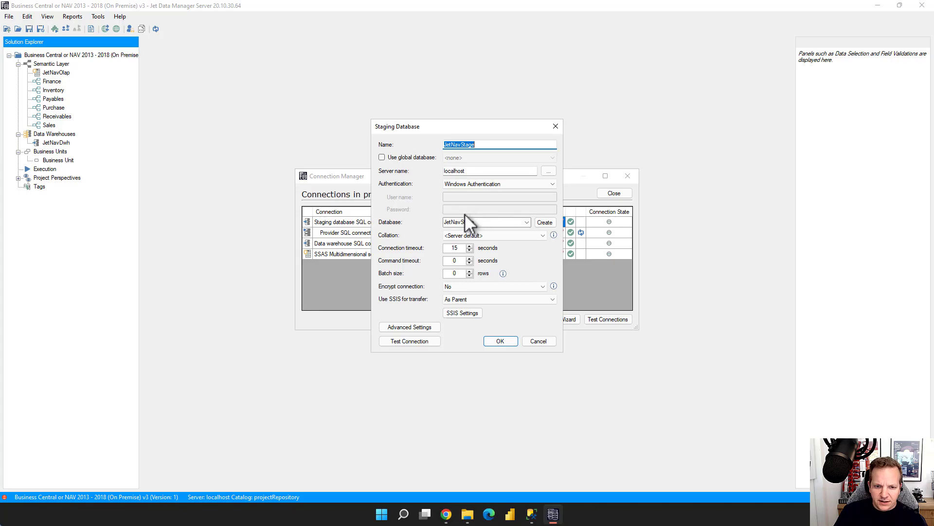
drag(451, 145, 466, 144)
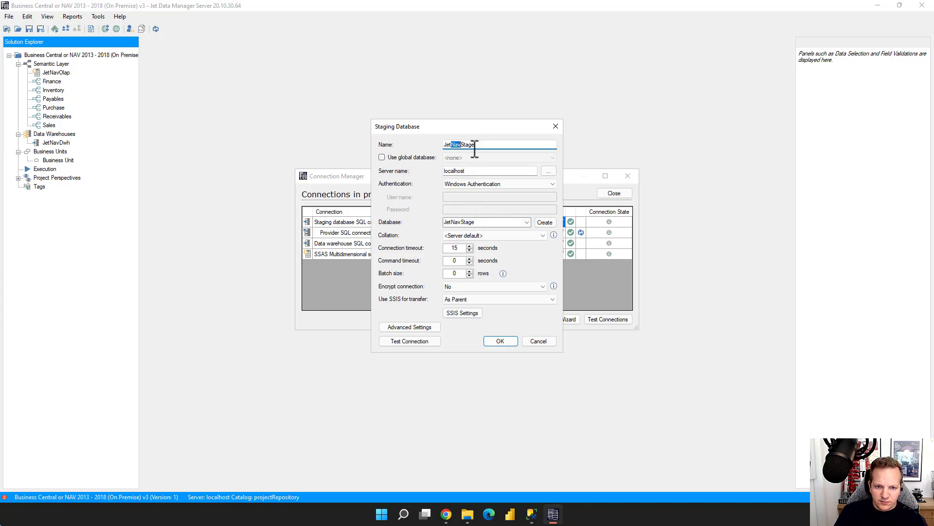
text(BC)
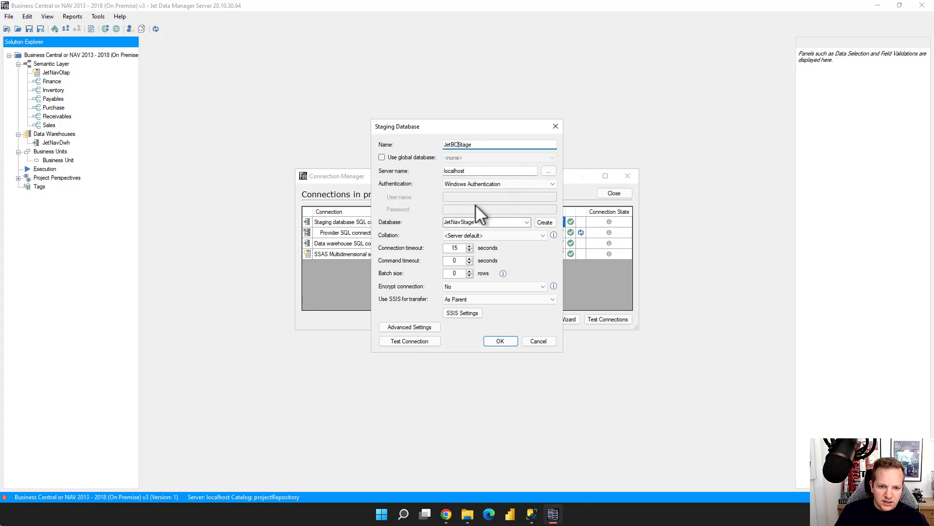
click(463, 220)
drag(451, 222, 464, 222)
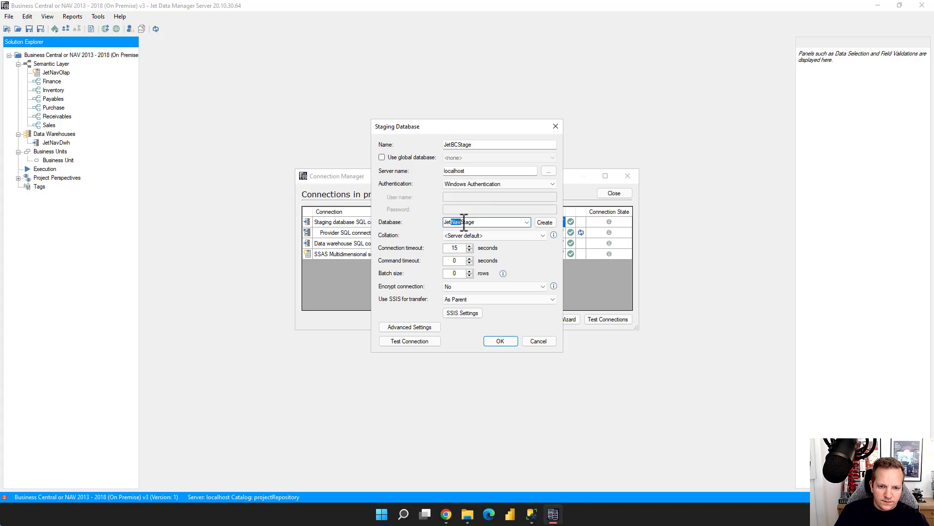
text(BC)
click(549, 224)
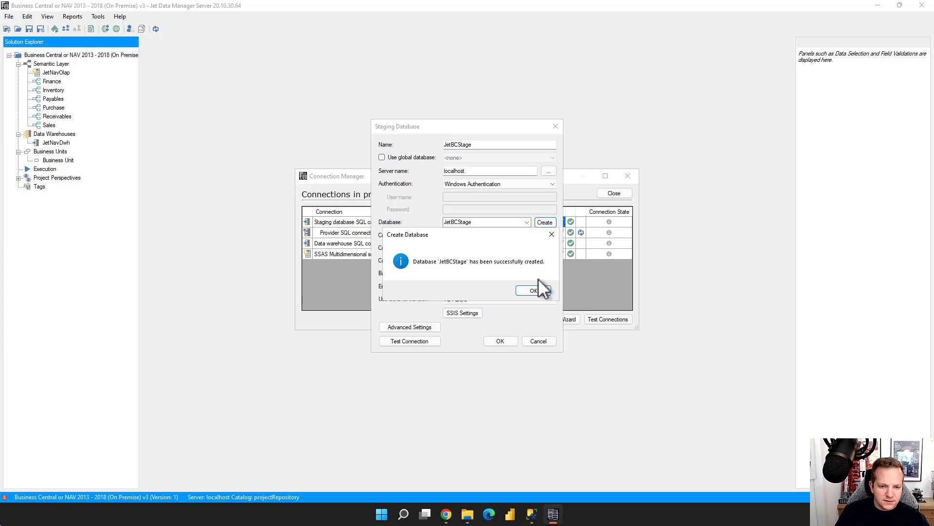
click(528, 290)
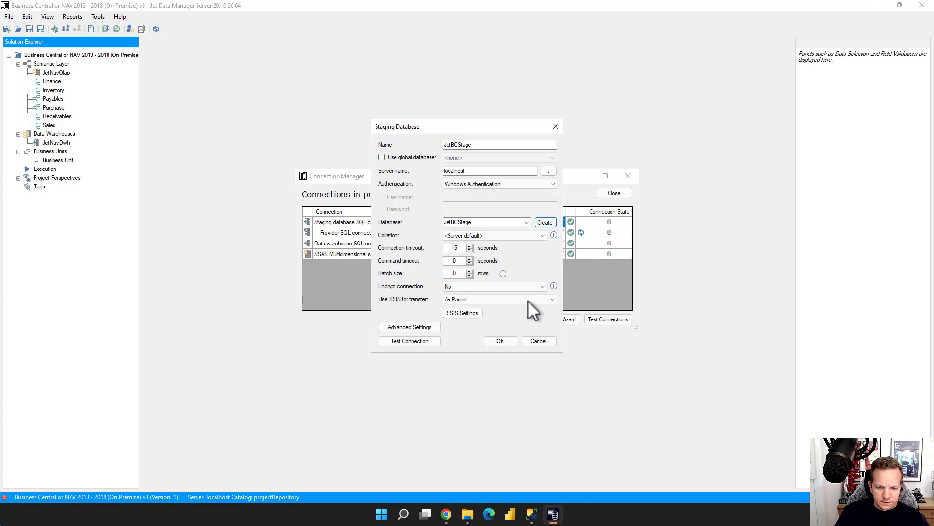
click(515, 339)
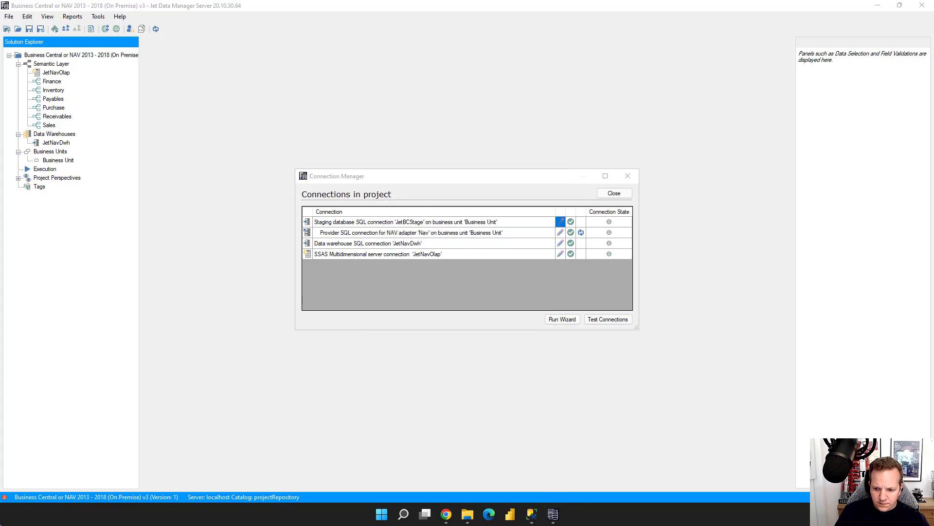
key(super+a)
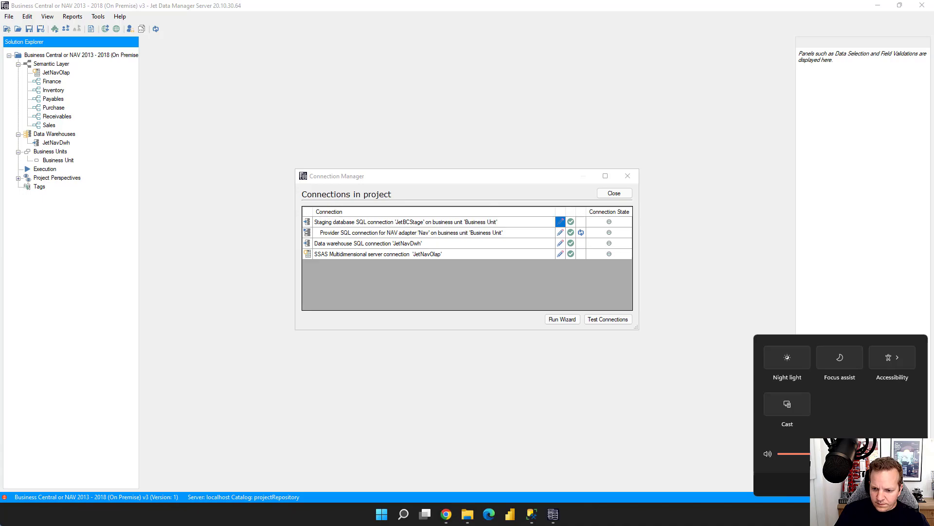
click(518, 258)
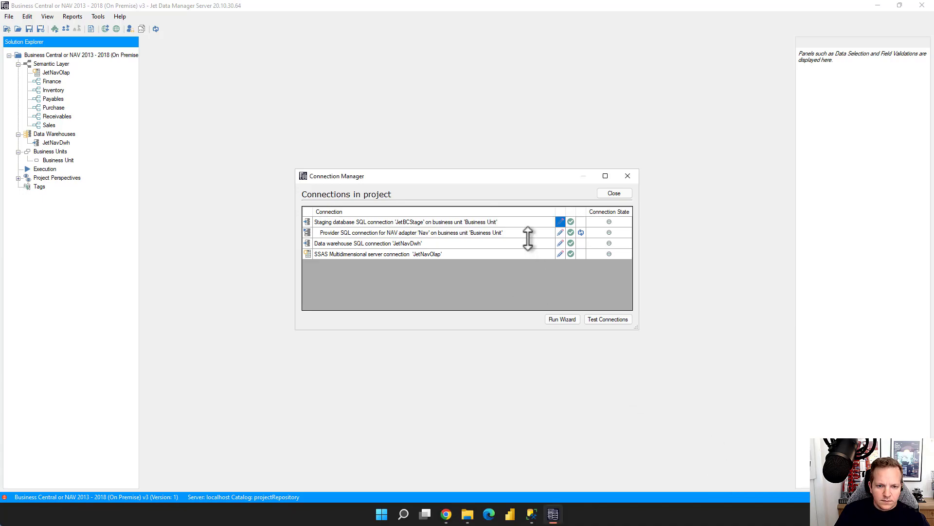
Step: Rename the data warehouse connection and its database to JetBCDwh, and create that database on localhost
click(560, 243)
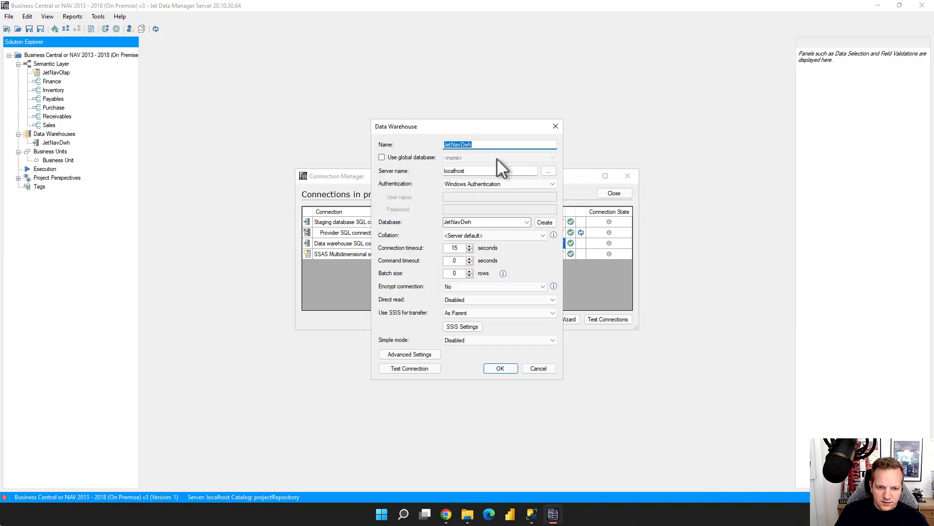
drag(462, 145, 451, 144)
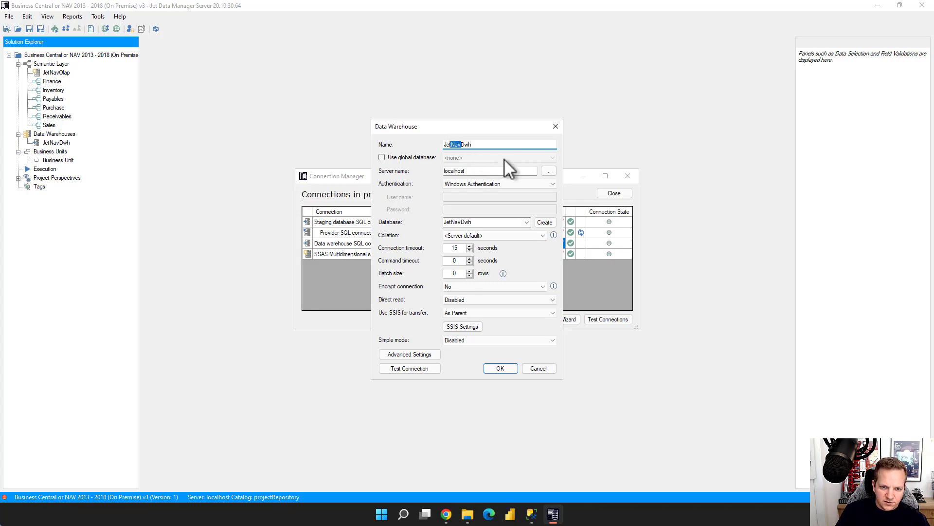
text(BC)
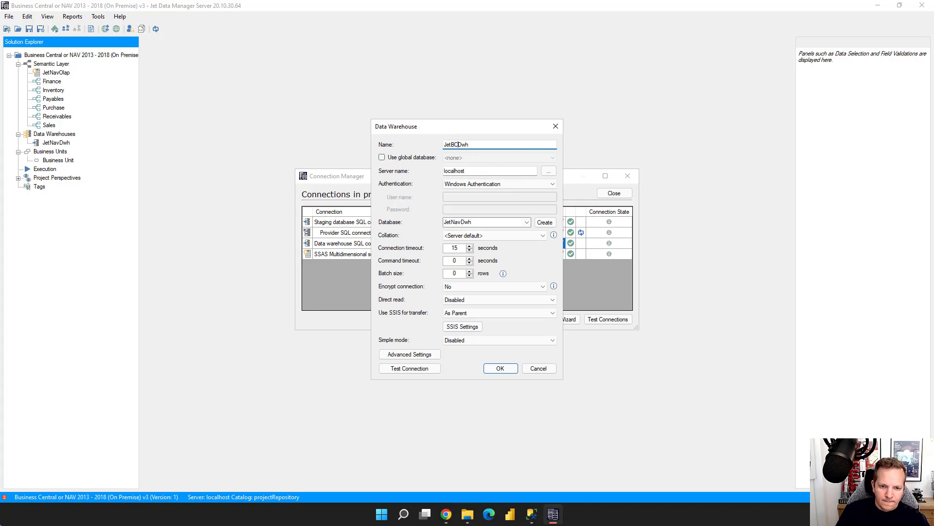
click(463, 222)
drag(462, 223, 450, 222)
text(BC)
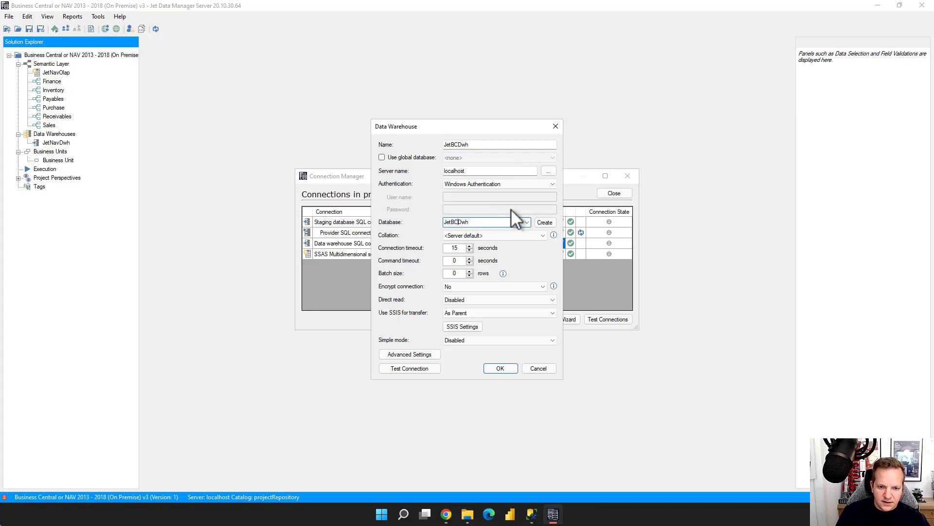
click(544, 222)
click(529, 291)
click(515, 366)
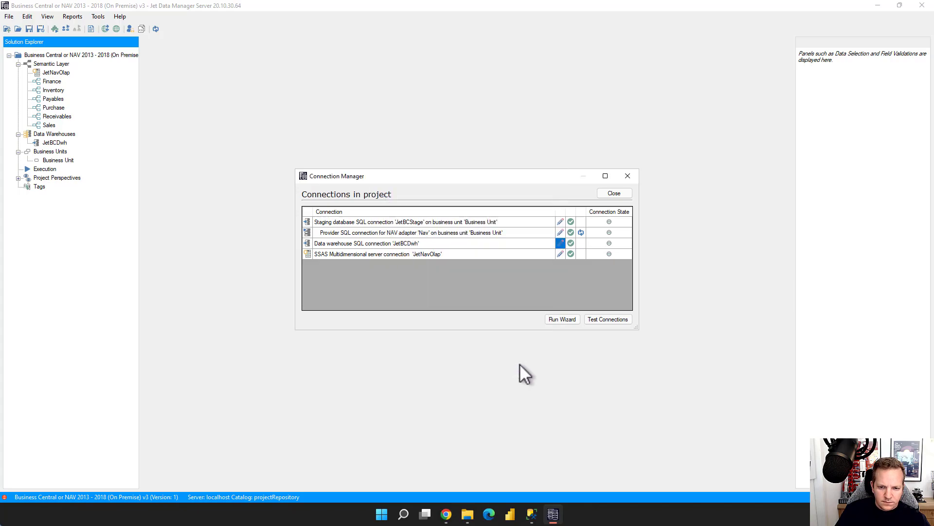
Step: Test all connections in the project and close the Connection Manager
click(599, 320)
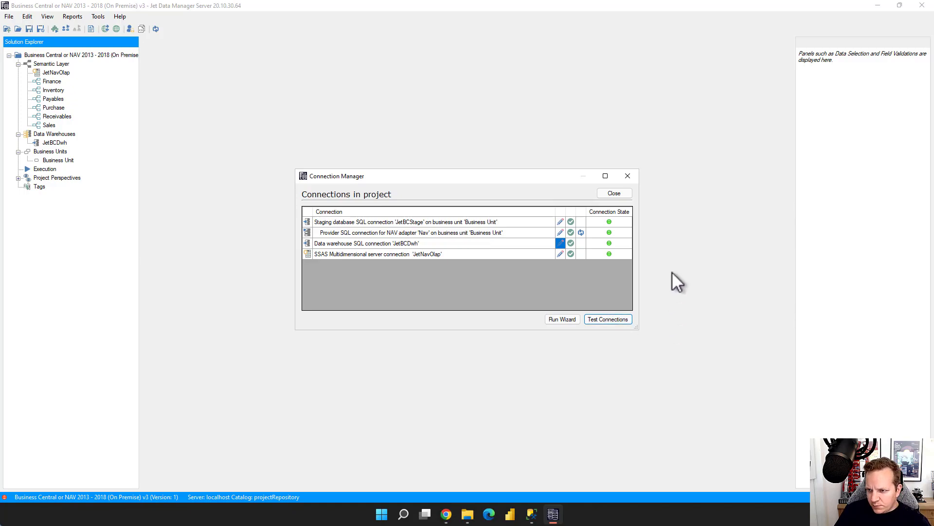
click(437, 253)
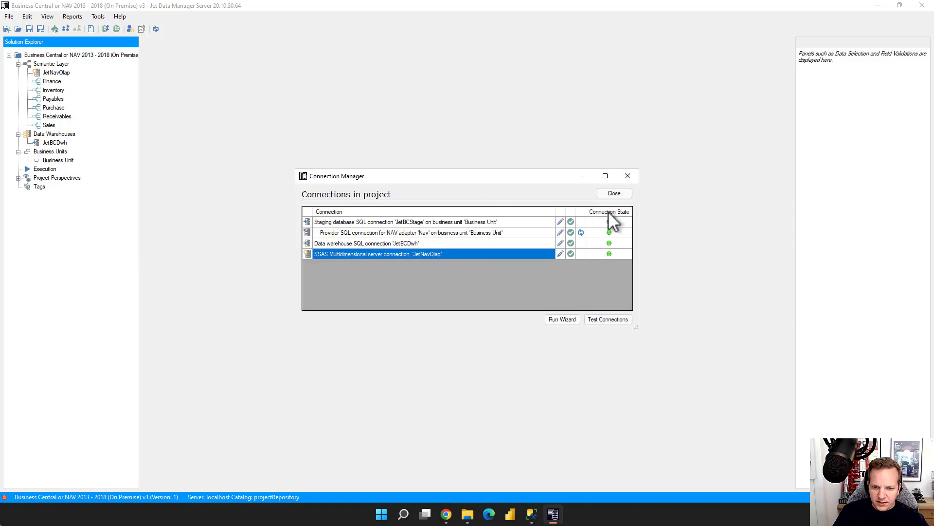
click(614, 193)
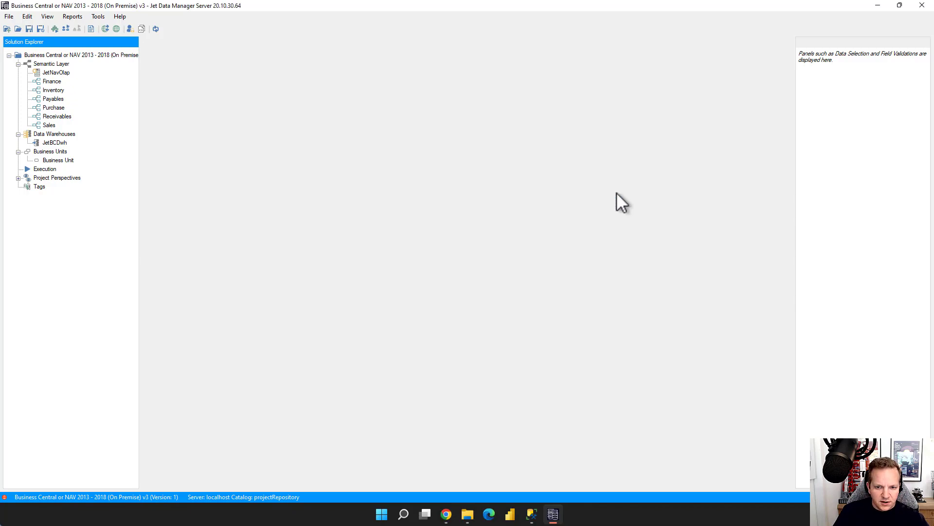
Step: Review the cubes and dimensions in JetNavOlap and permanently delete this SSAS Multidimensional server from the Semantic Layer
double_click(50, 71)
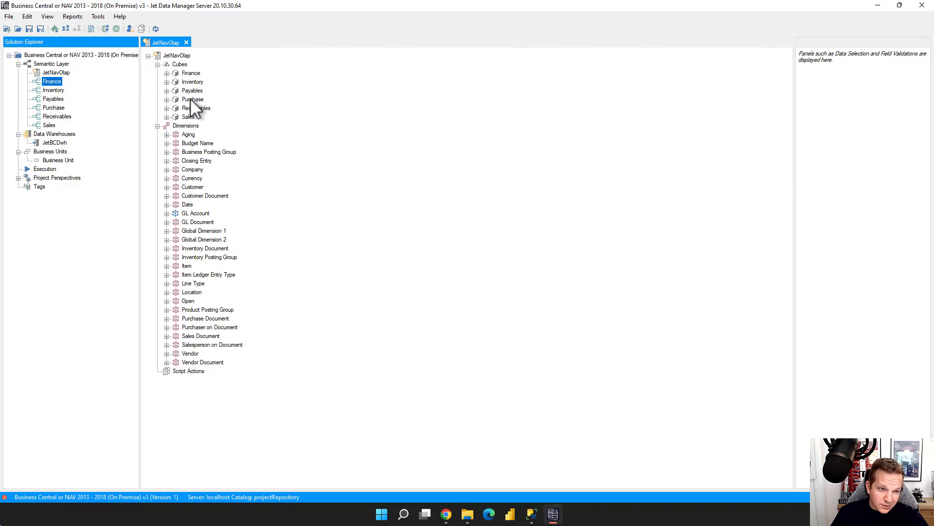
click(186, 42)
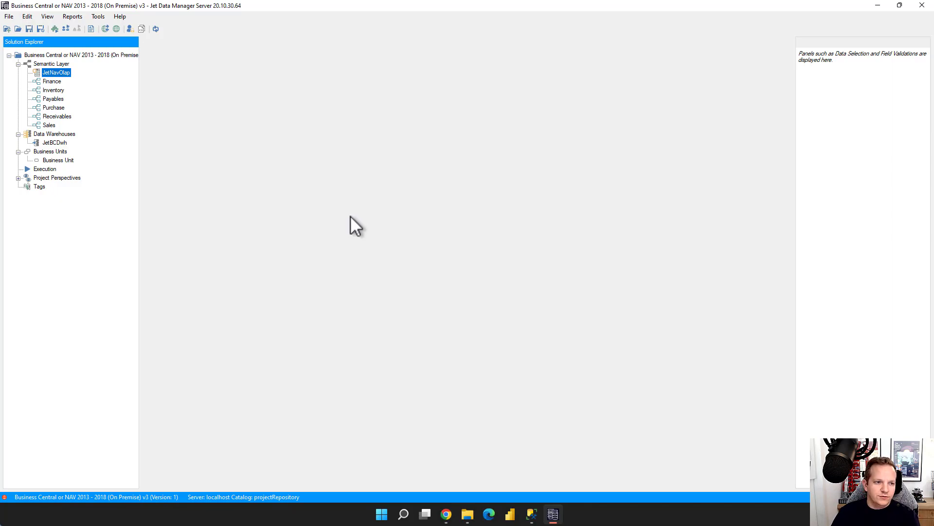
key(Delete)
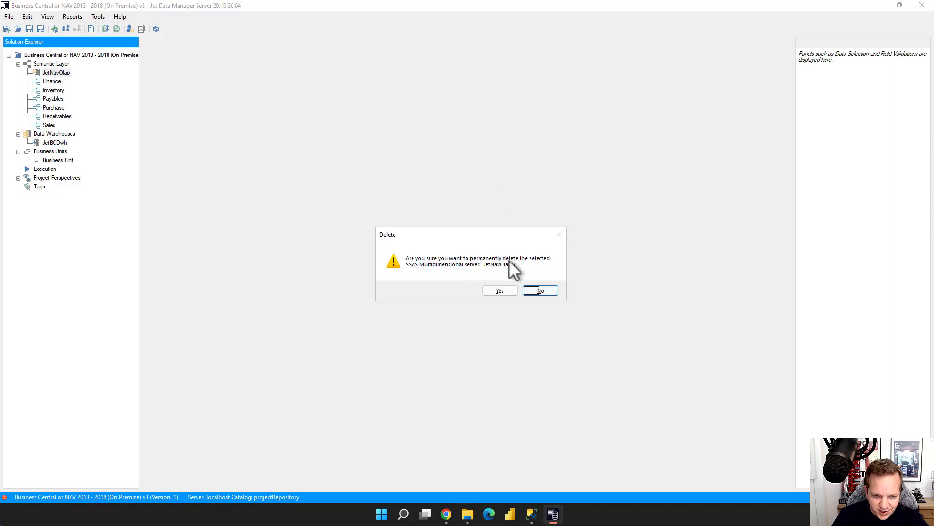
click(504, 292)
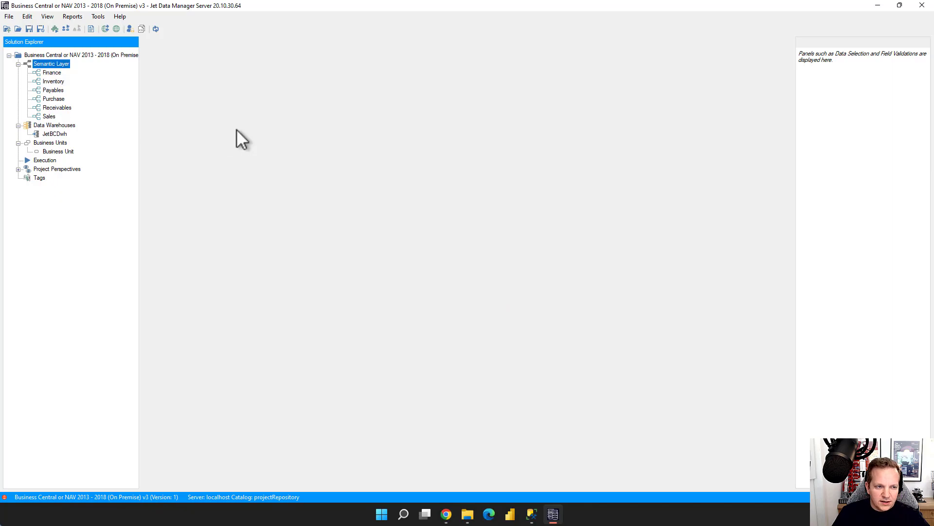
Step: Open the Business Unit and the JetBCDwh data warehouse side by side, and expand the staging tables and data sources down to Nav
click(59, 151)
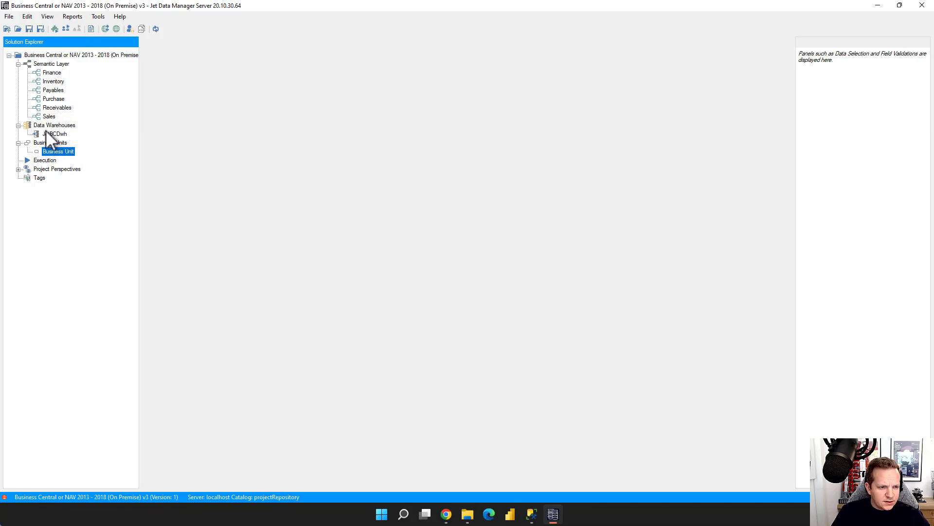
double_click(53, 151)
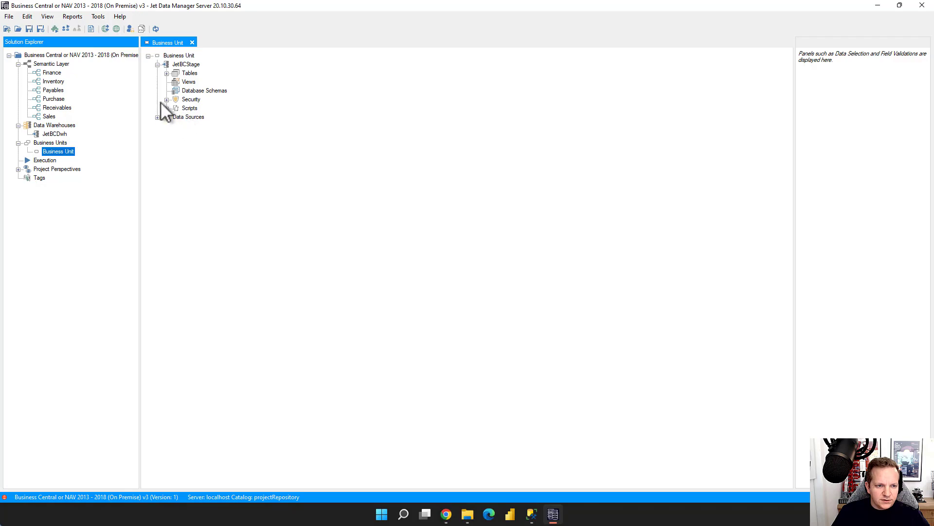
double_click(54, 134)
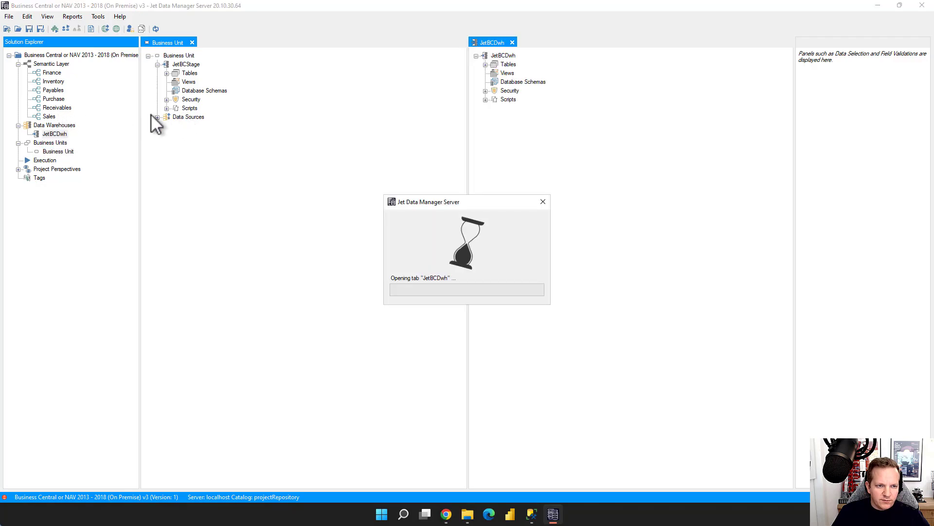
click(167, 73)
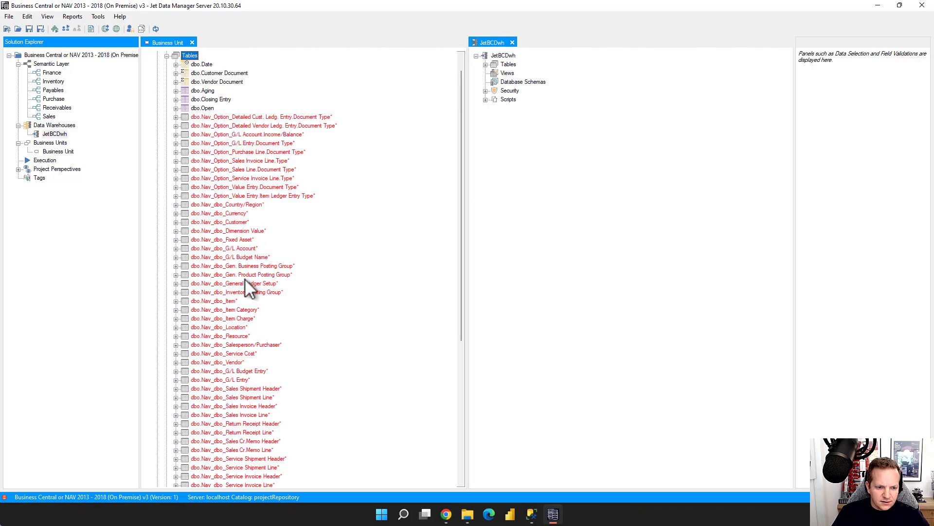
scroll(244, 277, down, 8)
click(158, 476)
click(189, 476)
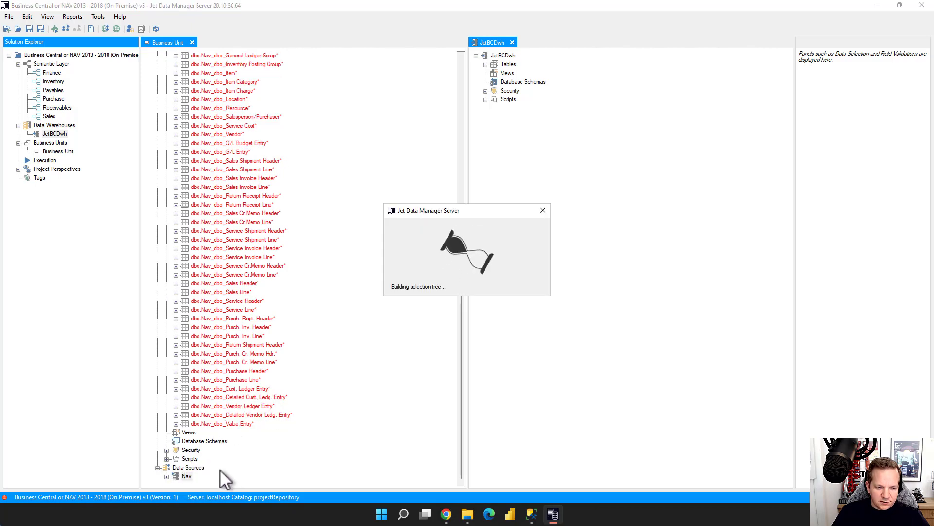
click(190, 476)
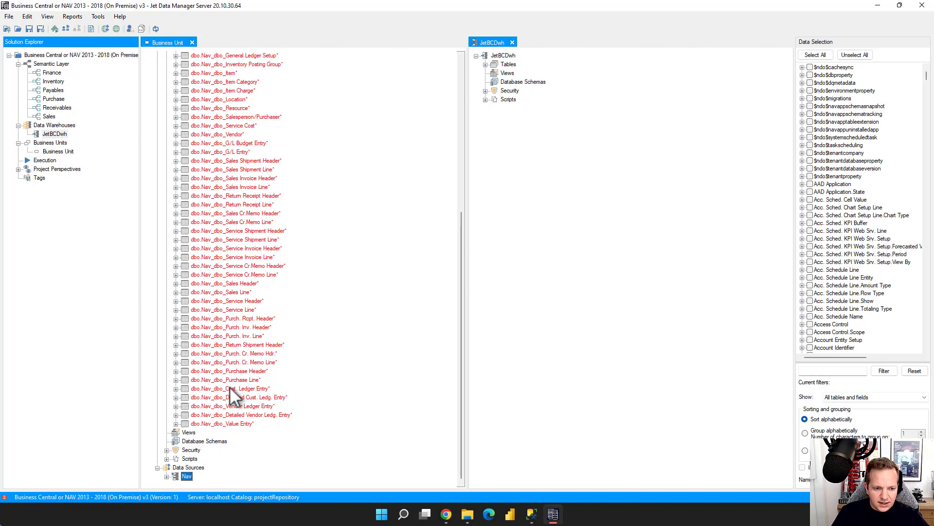
Step: Add a database schema named BC with owner dbo to the JetBCStage database
right_click(206, 442)
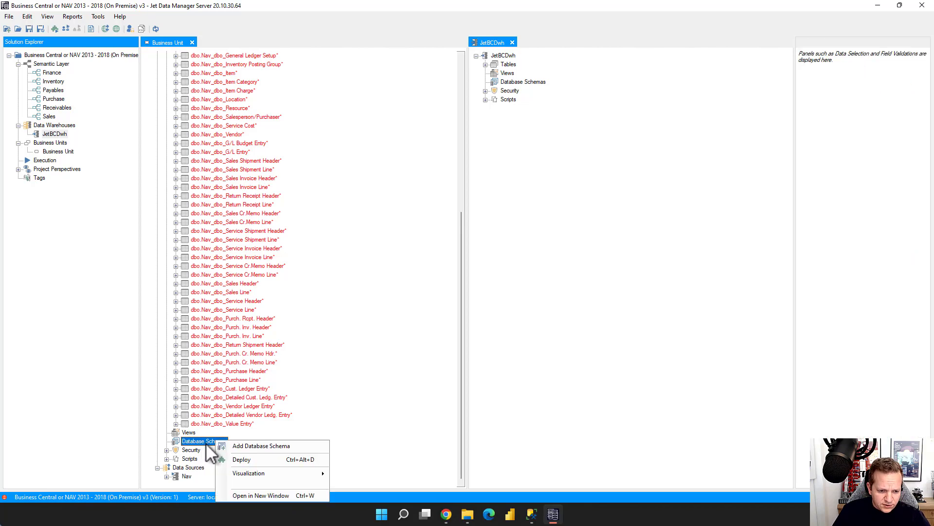
click(269, 445)
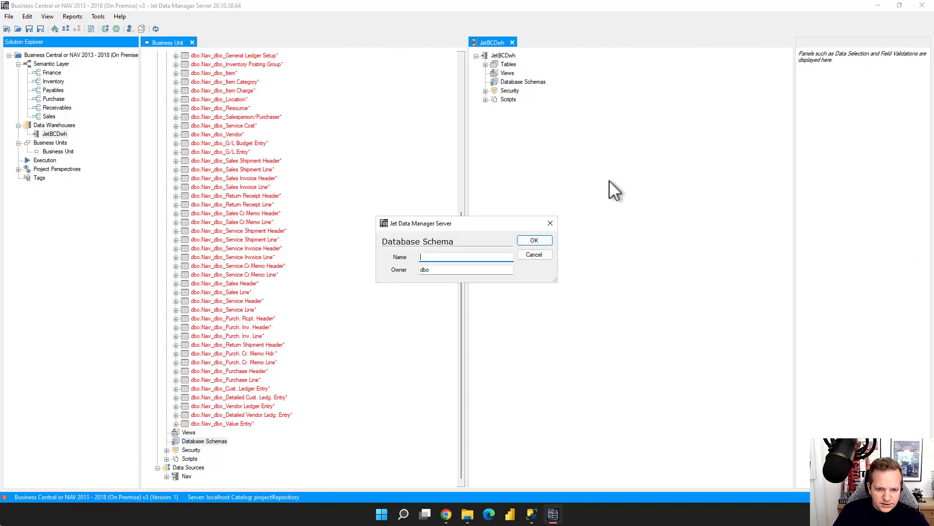
text(BC)
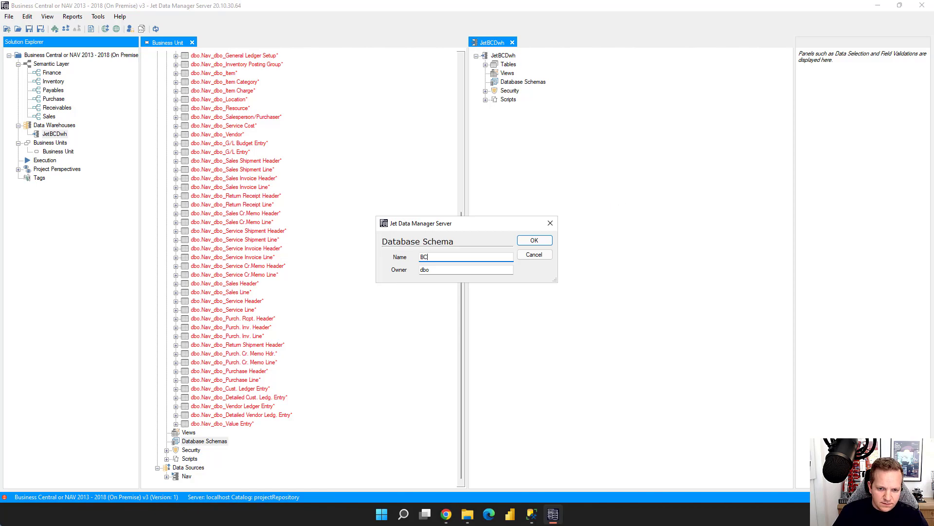
click(541, 240)
Step: Deploy the BC database schema, saving the project with the version note "create scheme BC"
click(167, 441)
right_click(188, 451)
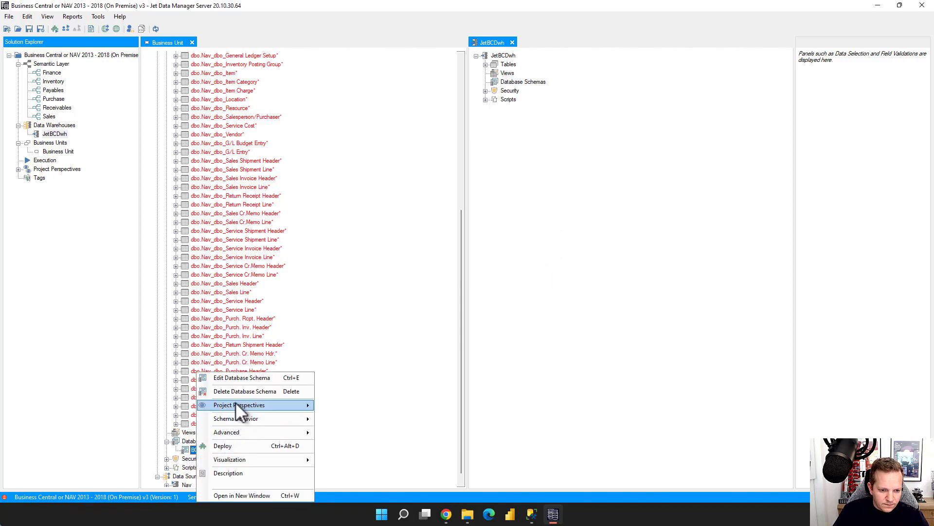
click(247, 444)
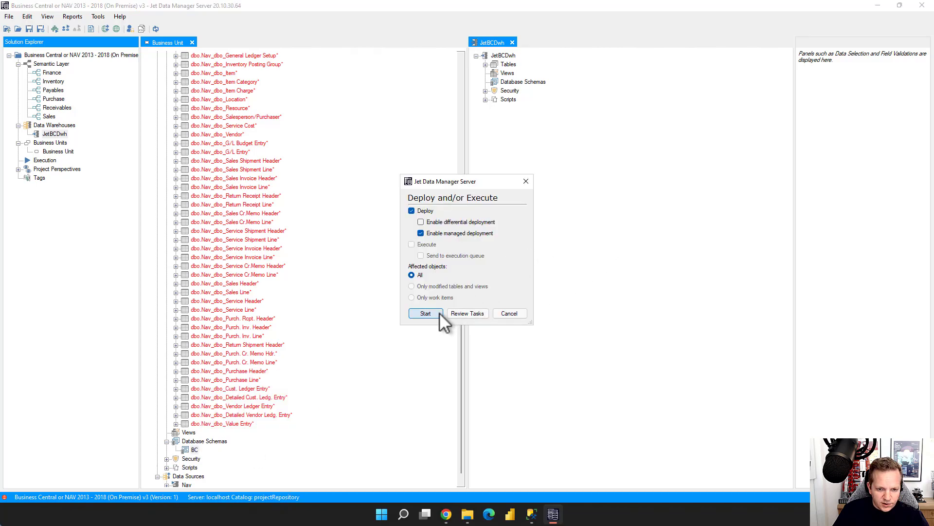
click(439, 312)
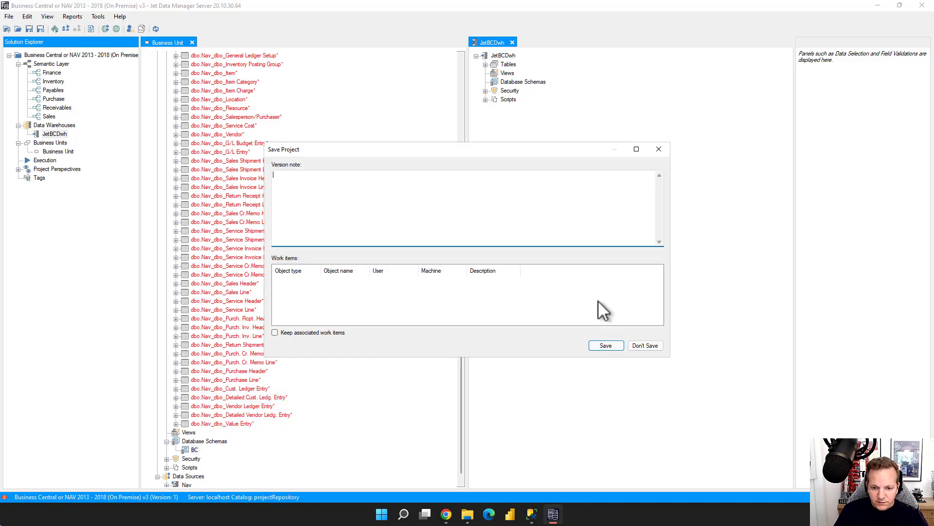
text(crea)
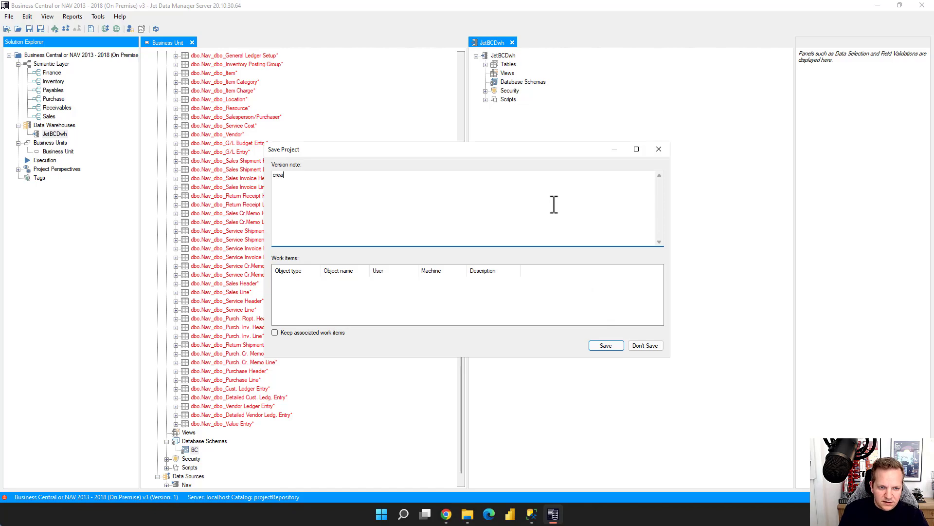
text(te scheme BC)
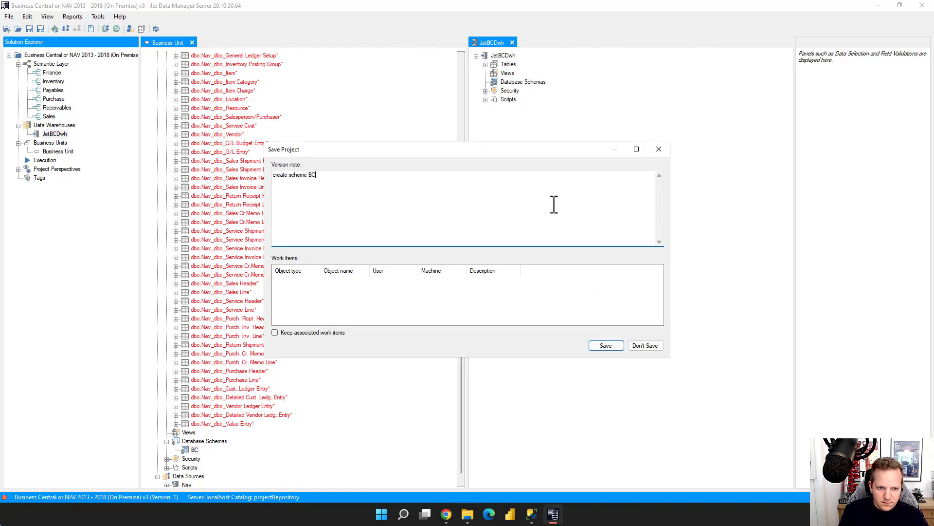
click(605, 346)
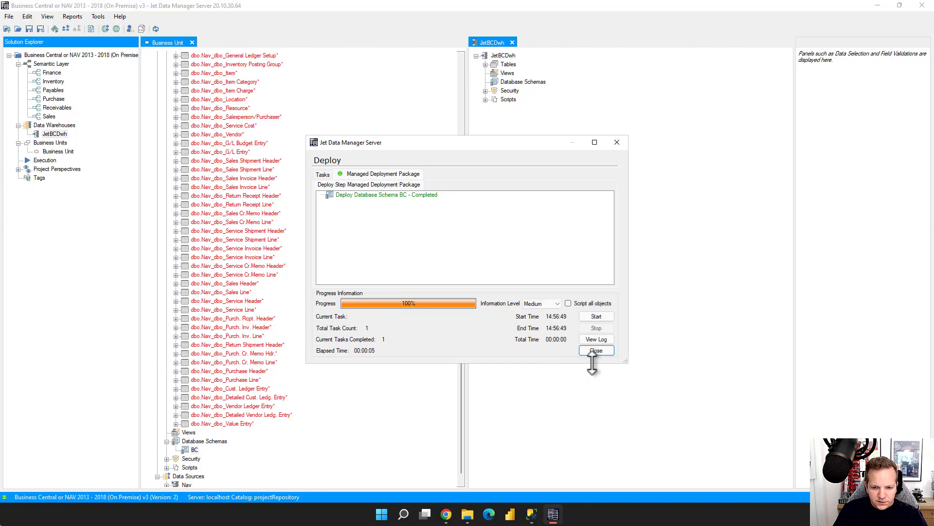
click(607, 350)
Step: In the Nav data source settings, set the default schema to BC and choose not to prefix tables
scroll(191, 472, down, 1)
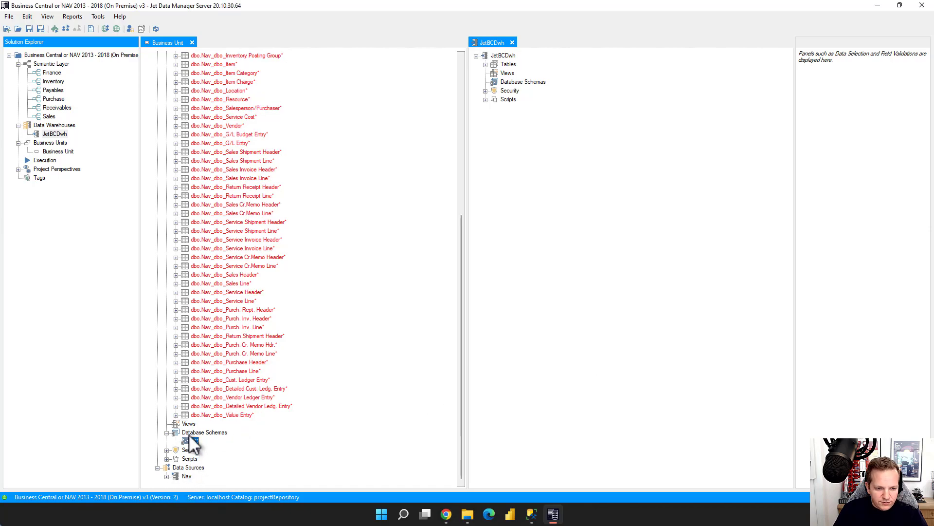
right_click(187, 475)
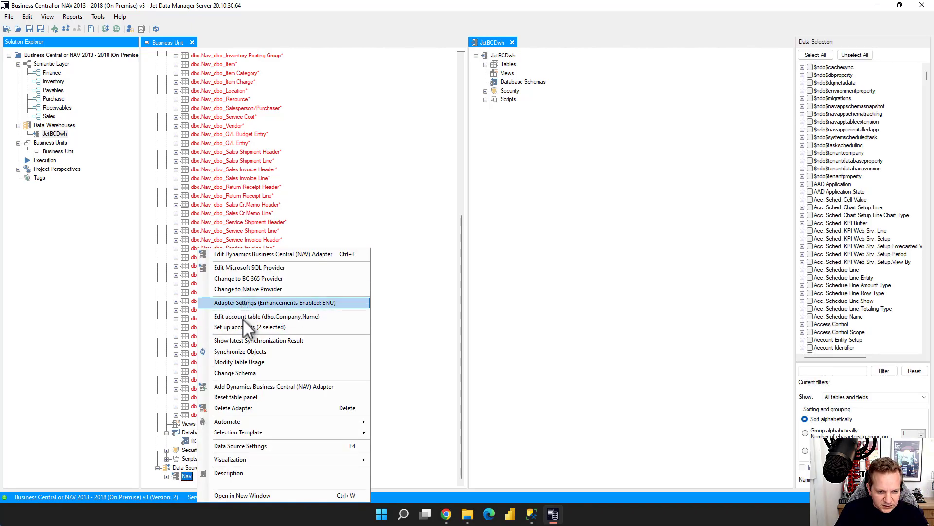
click(219, 446)
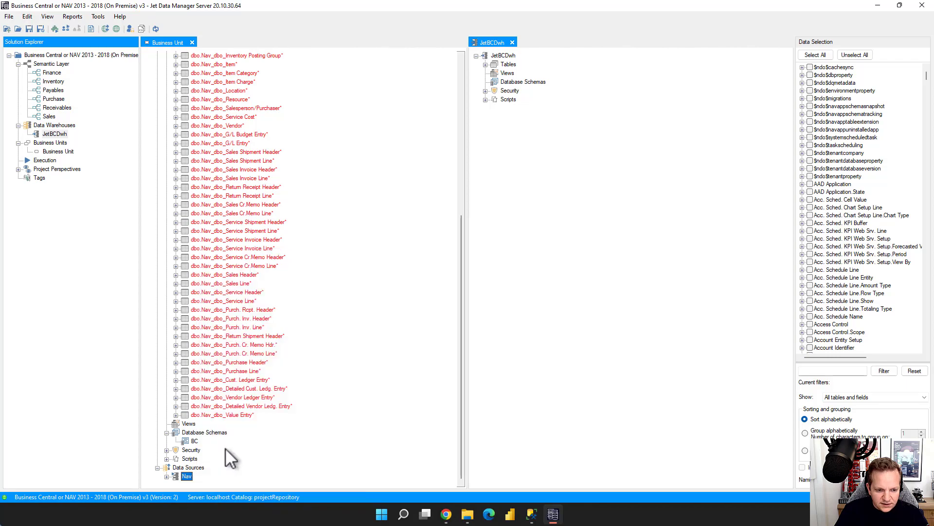
click(394, 135)
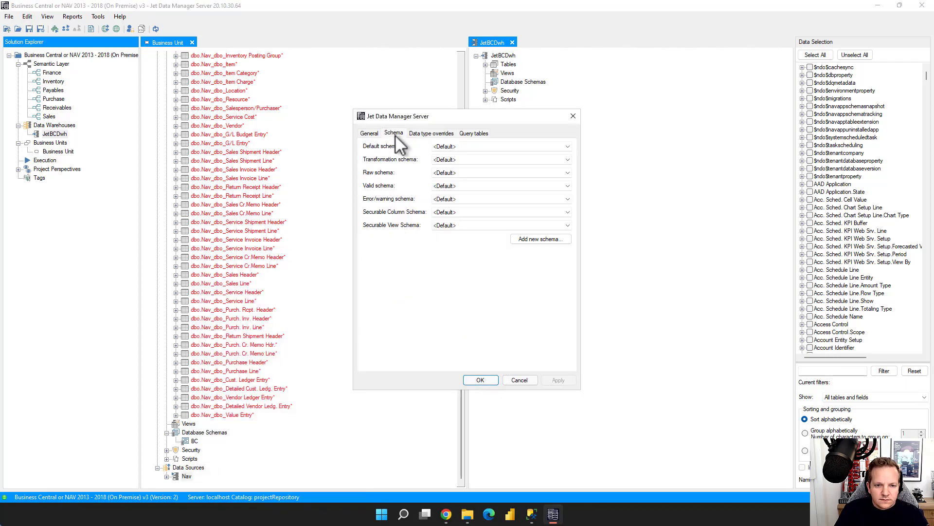
click(454, 147)
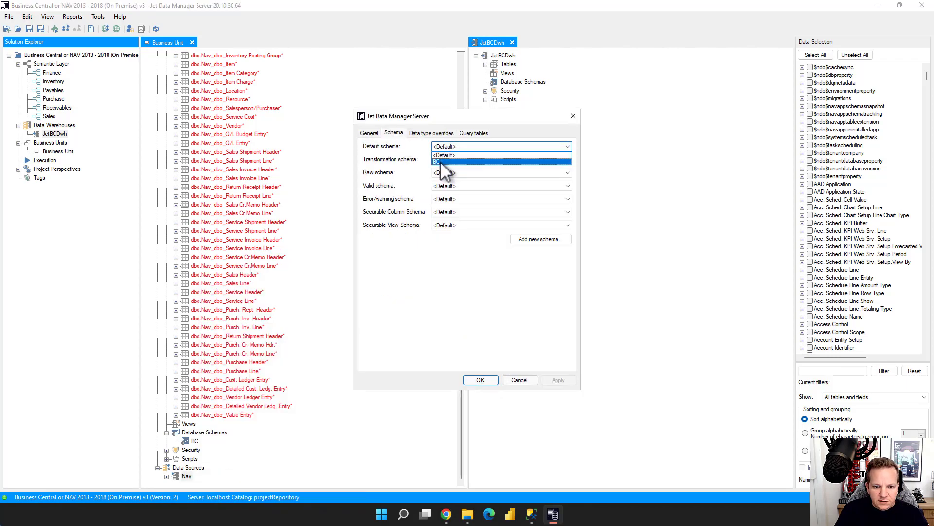
click(444, 162)
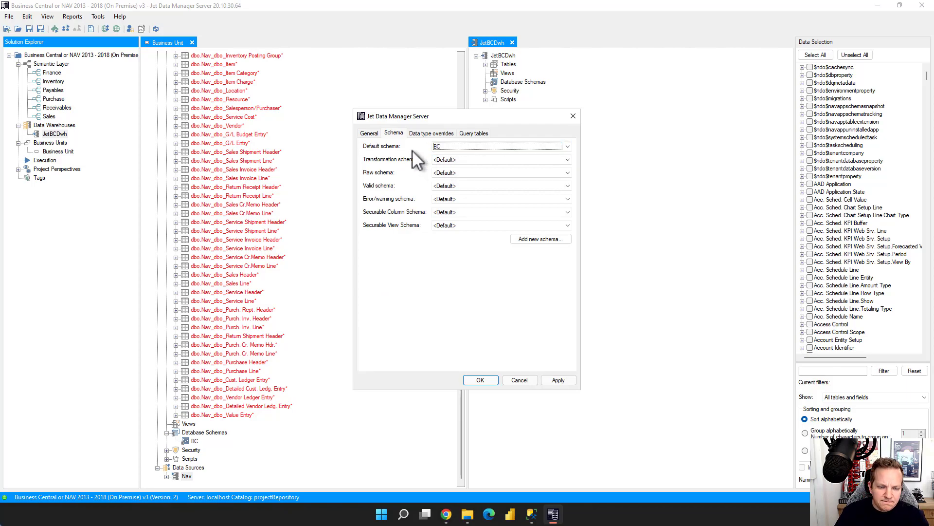
click(370, 133)
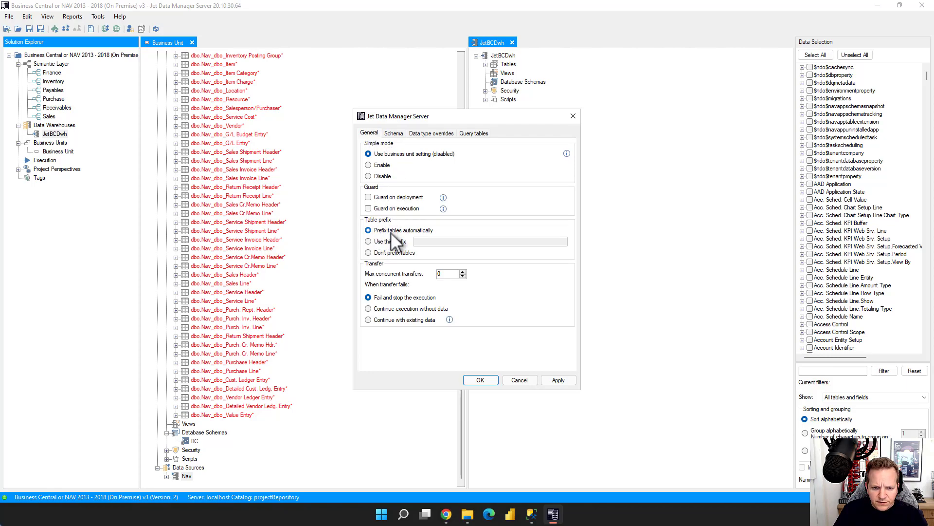
click(390, 252)
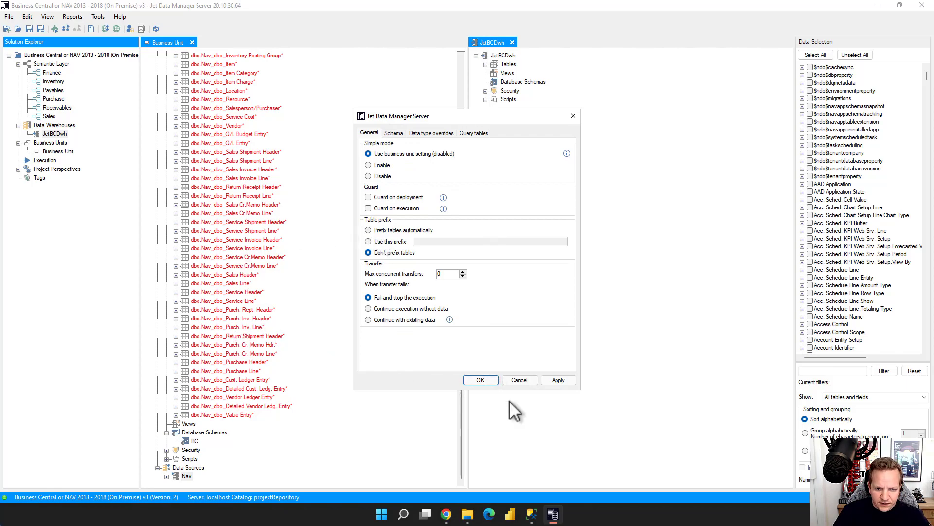
click(480, 379)
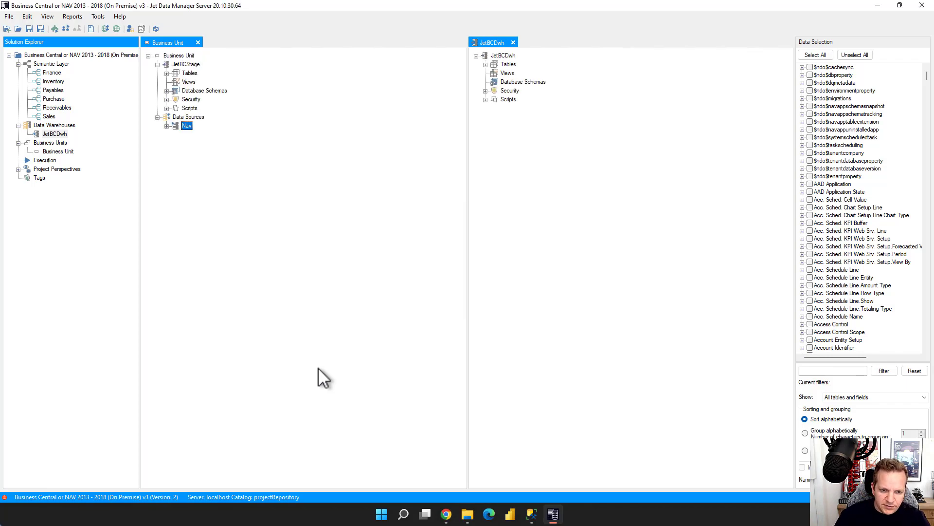
Step: Check the BC-schema staging tables, rename the Nav data source to BC, and collapse the expanded lists
click(167, 73)
scroll(286, 195, down, 15)
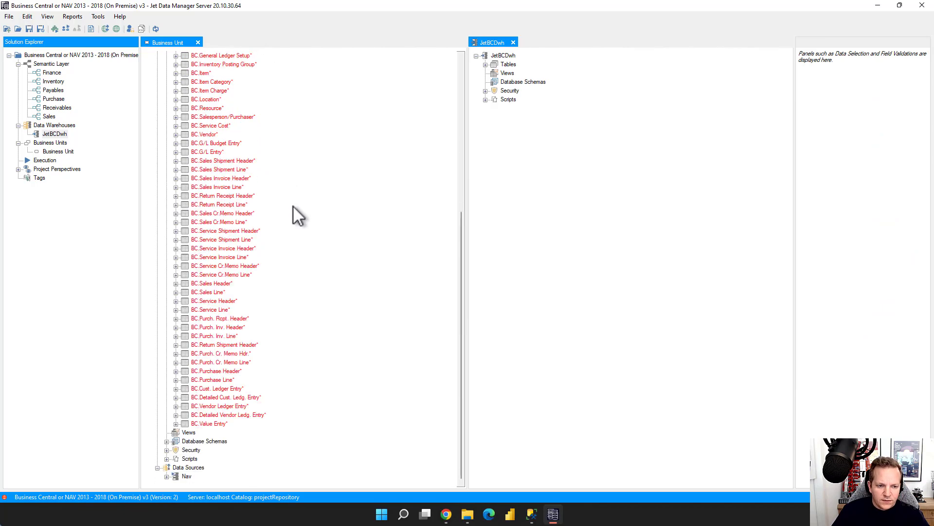
scroll(262, 185, up, 1)
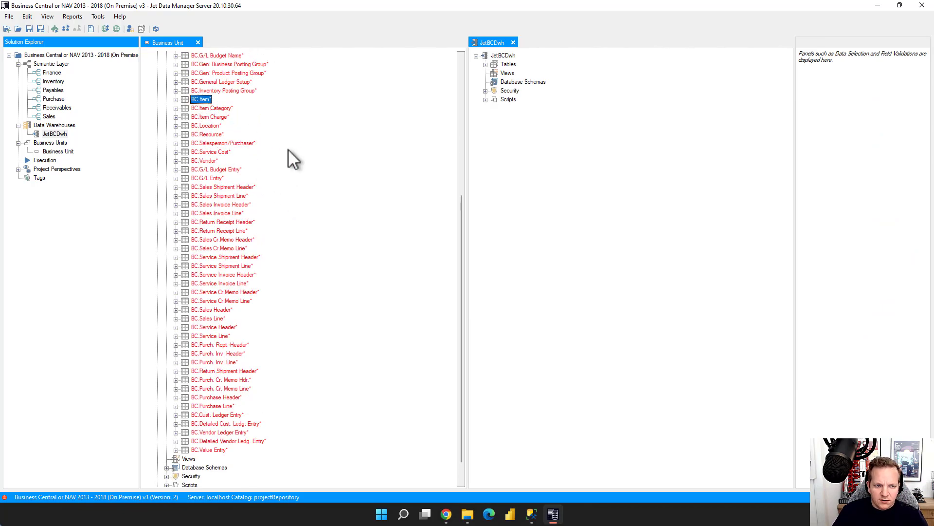
scroll(273, 283, down, 1)
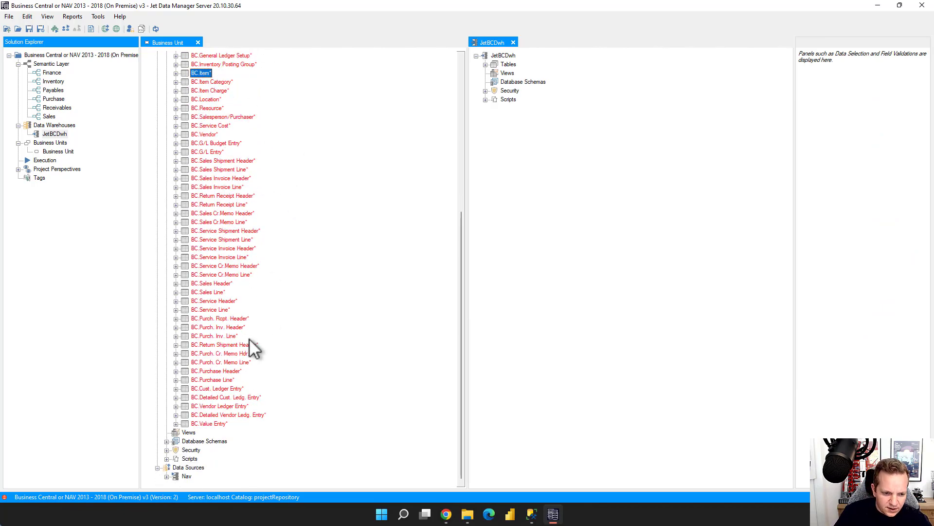
double_click(171, 476)
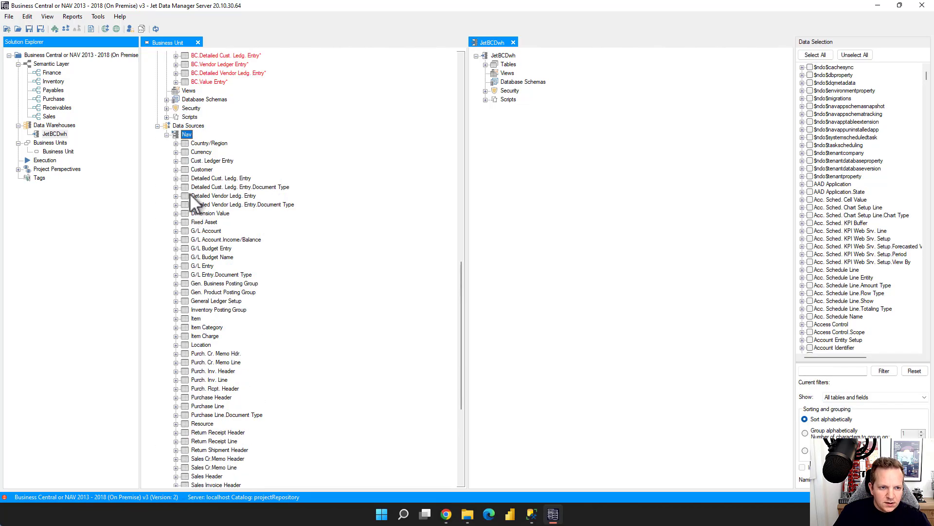
key(F2)
text(BC)
key(Return)
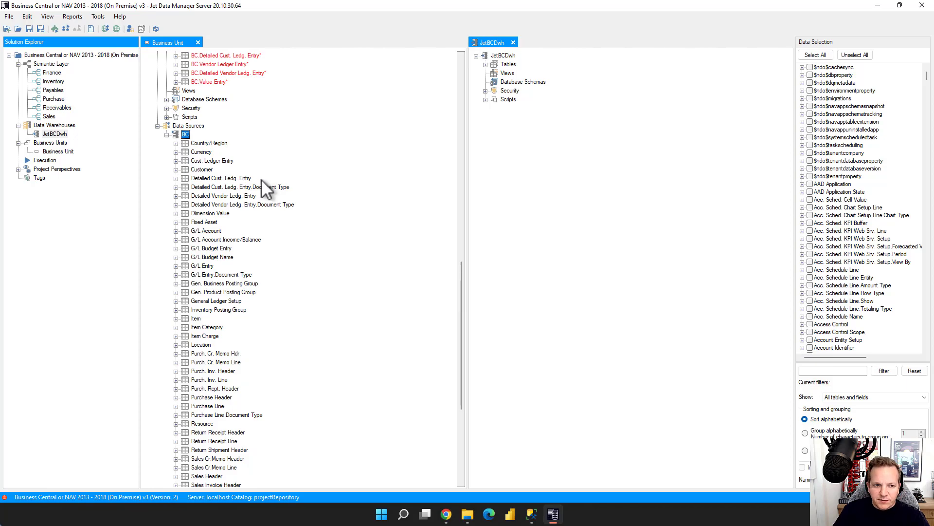
scroll(258, 168, up, 2)
double_click(188, 188)
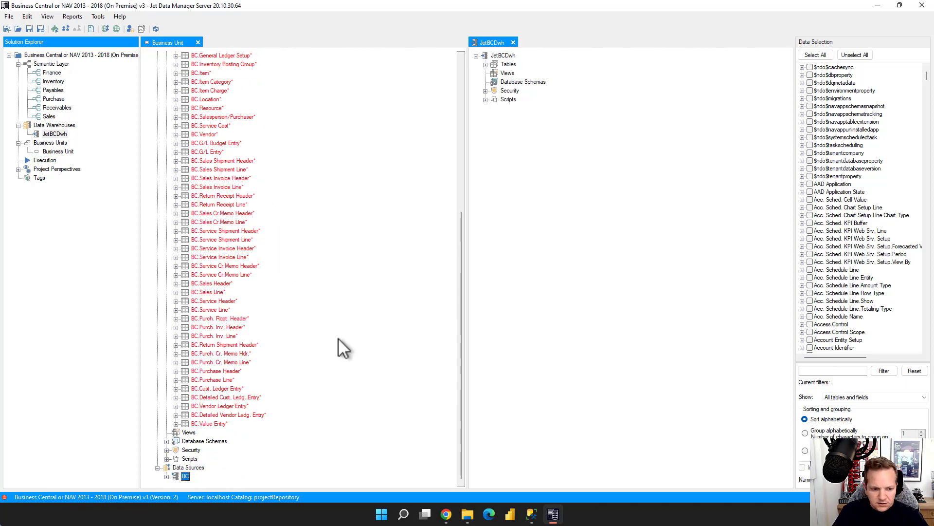
scroll(256, 419, up, 10)
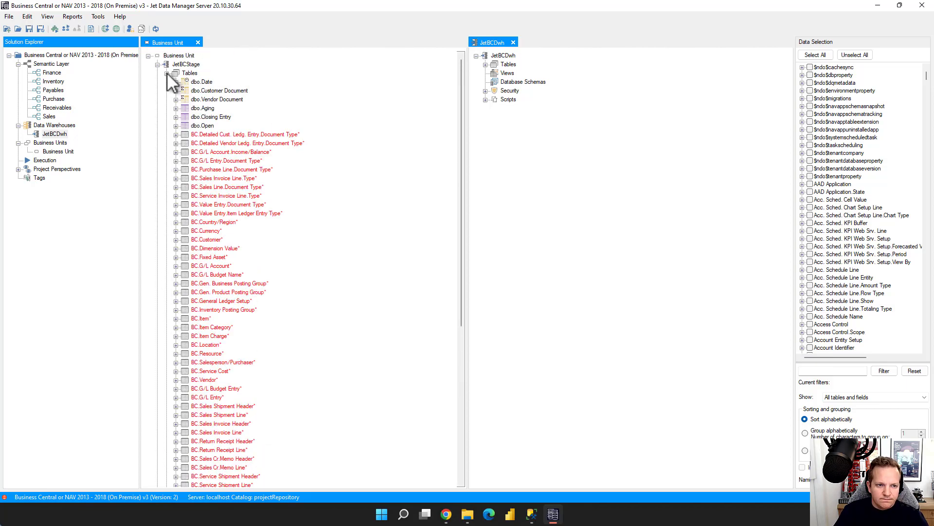
double_click(176, 73)
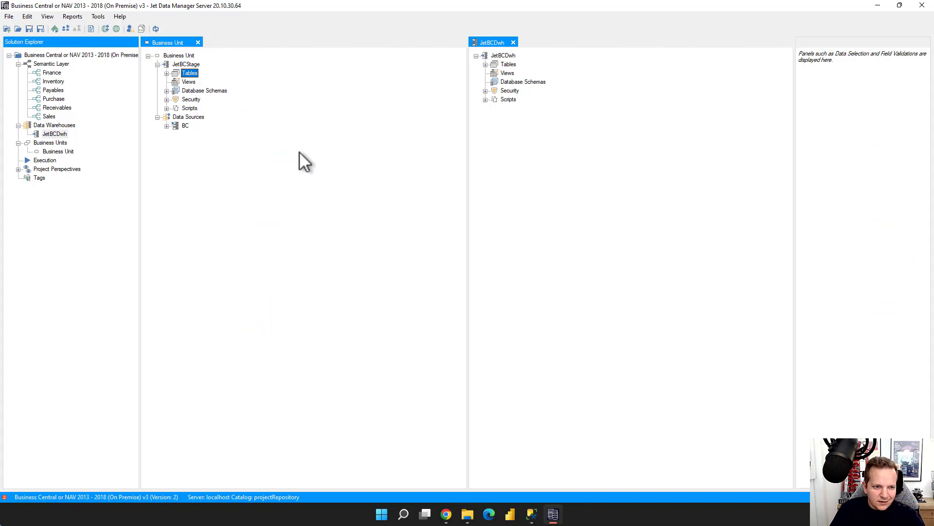
Step: Deploy and execute the BC.Country/Region staging table, saving the project without a version note
click(166, 73)
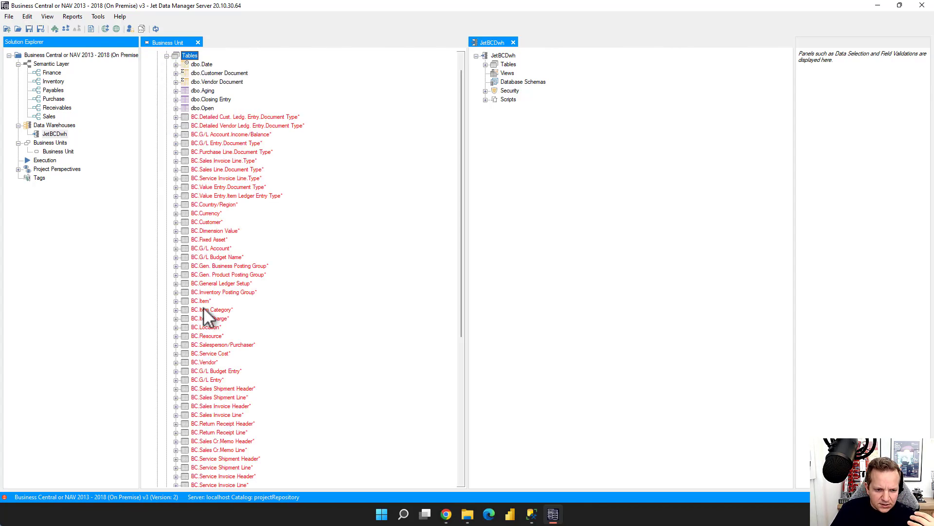
double_click(215, 205)
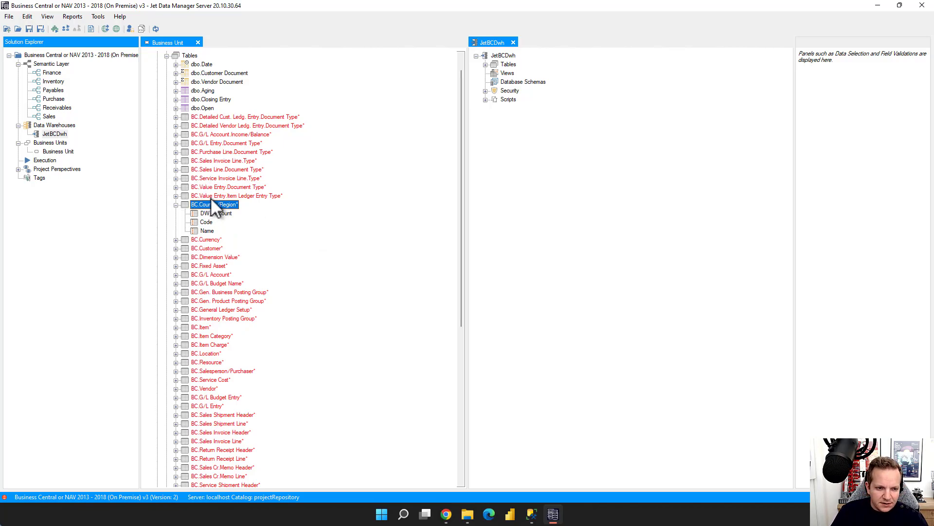
right_click(215, 203)
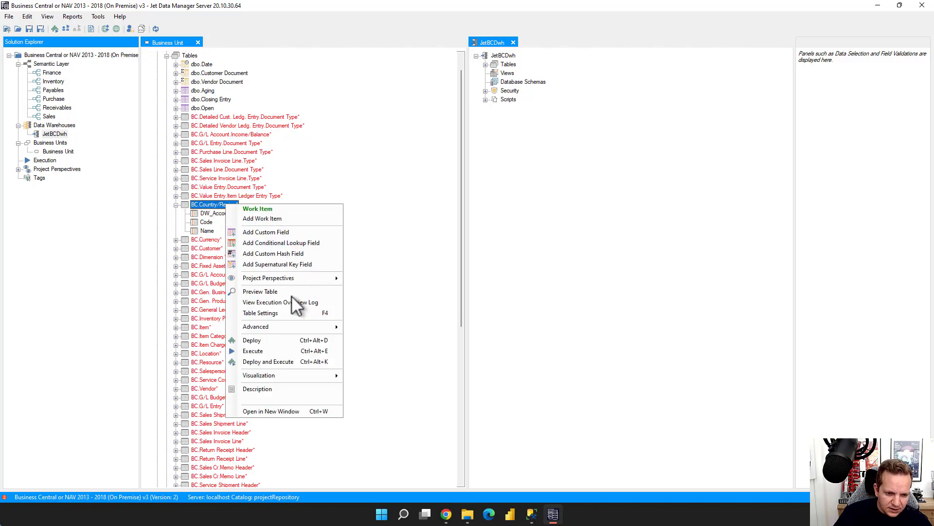
click(284, 361)
click(430, 314)
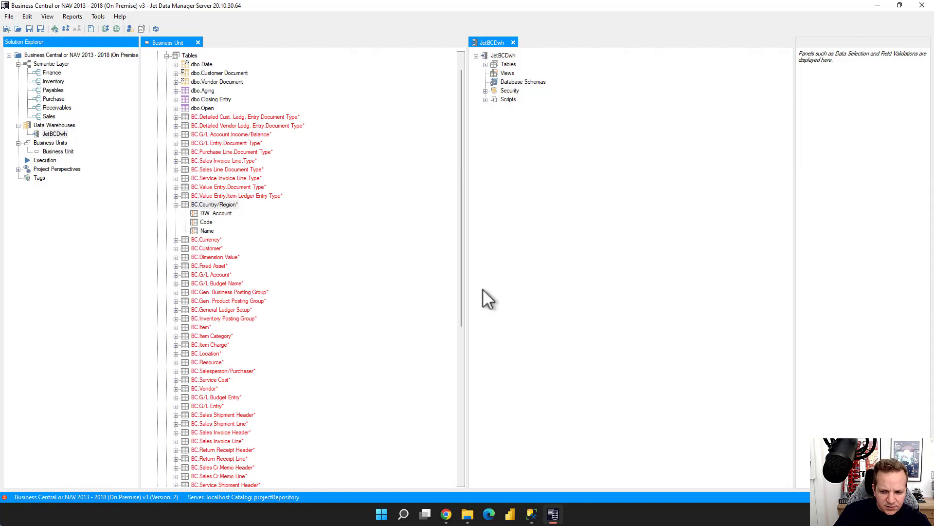
click(606, 346)
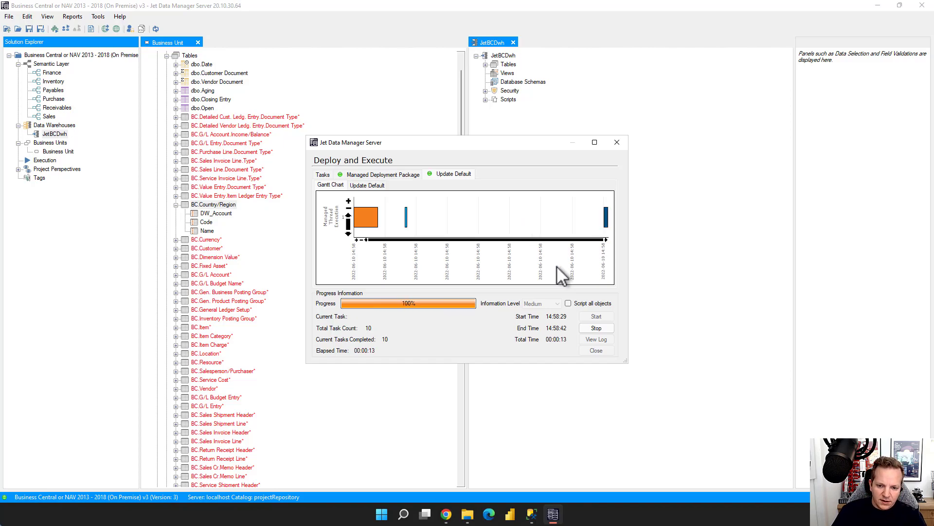
click(590, 351)
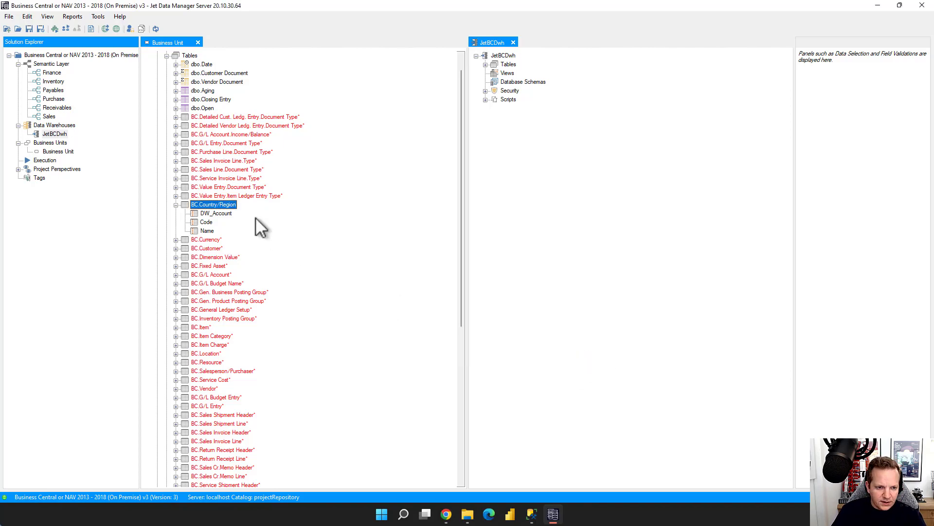
Step: Preview the BC.Country/Region table in an enlarged window and examine its DW_Account, Code and Name columns
right_click(230, 204)
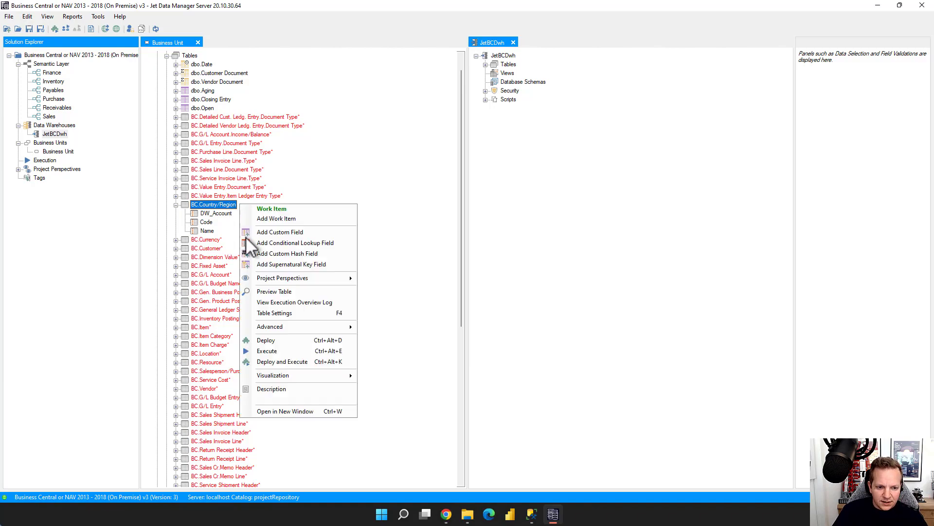
click(279, 293)
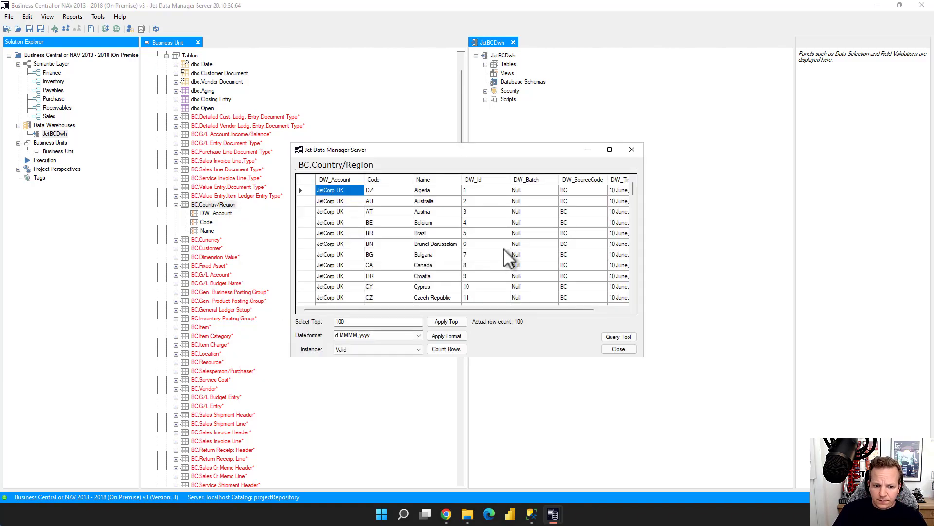
drag(644, 358, 736, 448)
mouse_move(379, 191)
mouse_down()
mouse_move(376, 201)
mouse_move(342, 205)
mouse_up()
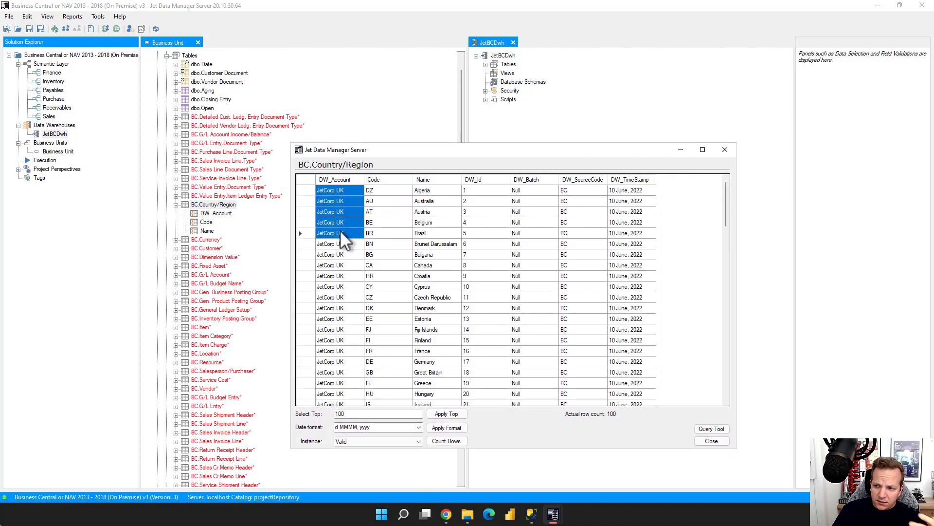
click(397, 191)
drag(420, 197, 446, 223)
click(711, 439)
click(264, 231)
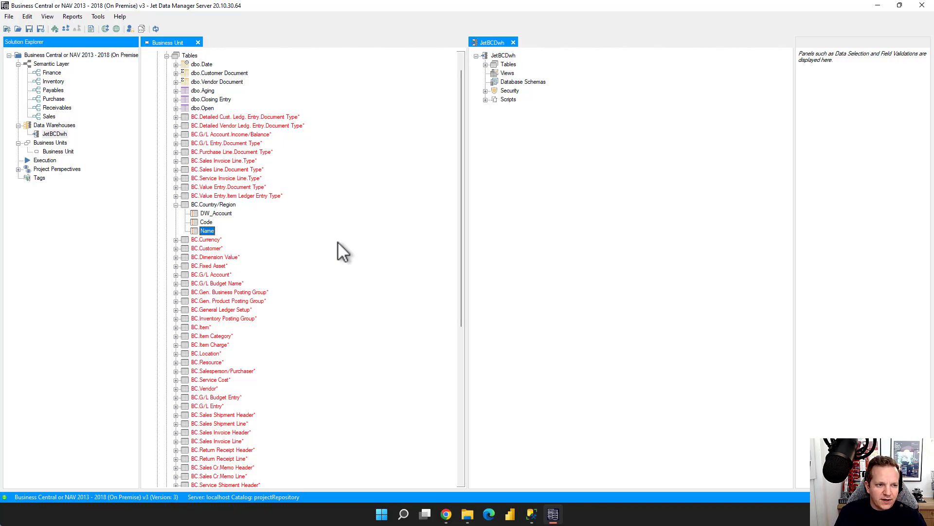
Step: Set Max. Threads to 4 in the Update Default execution package and close the Execution view
click(46, 160)
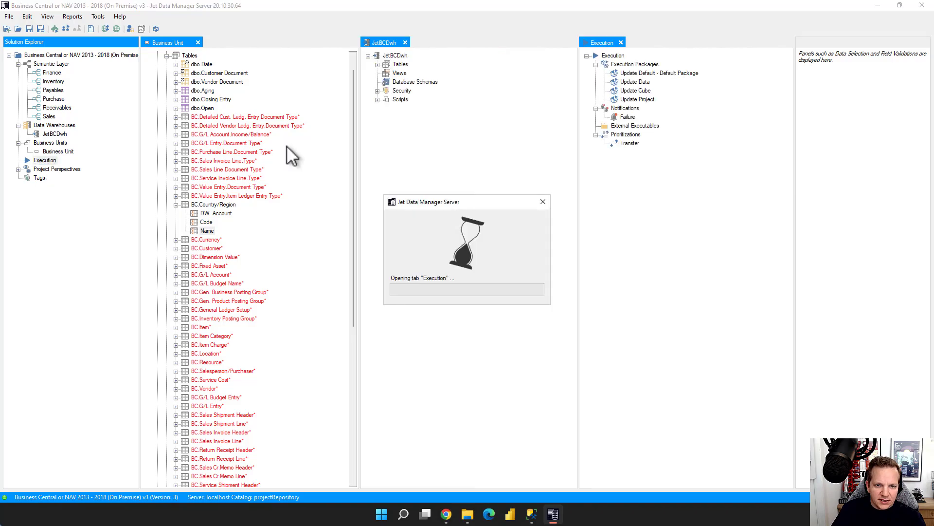
right_click(624, 74)
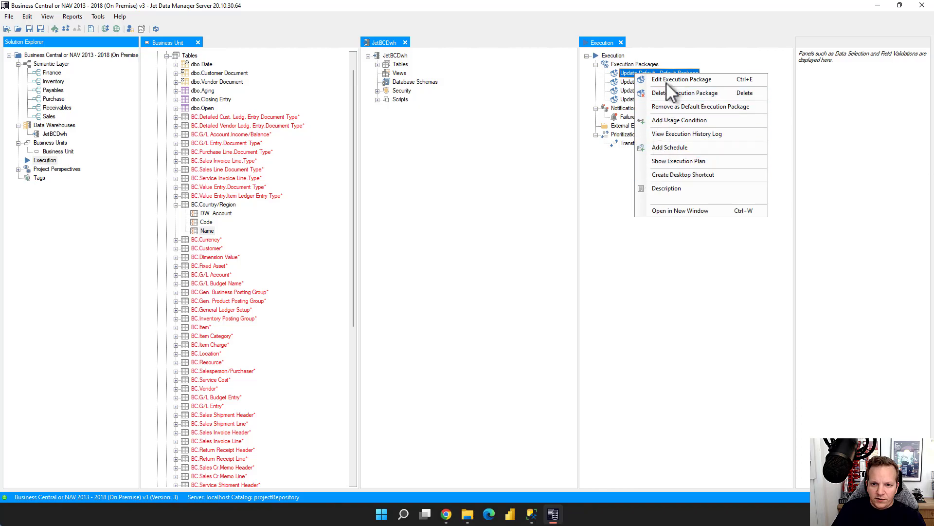
key(Escape)
key(Tab)
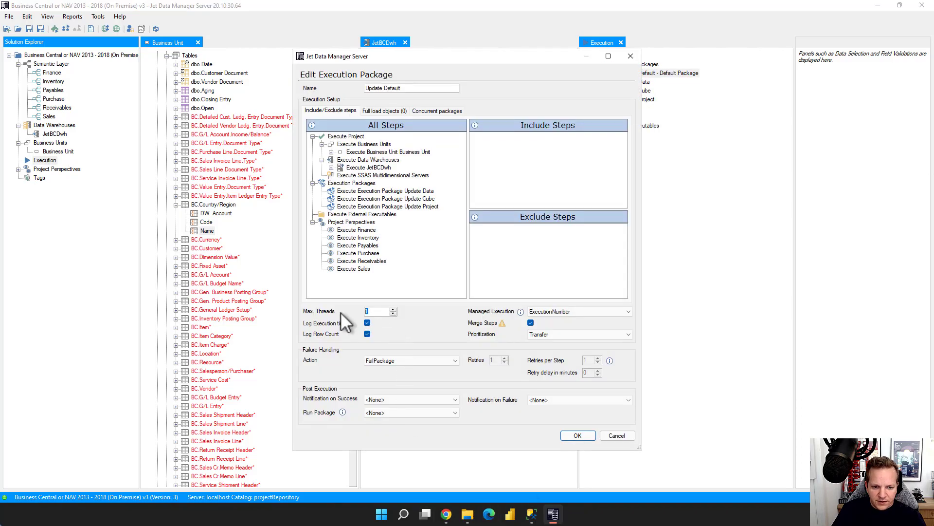
text(4)
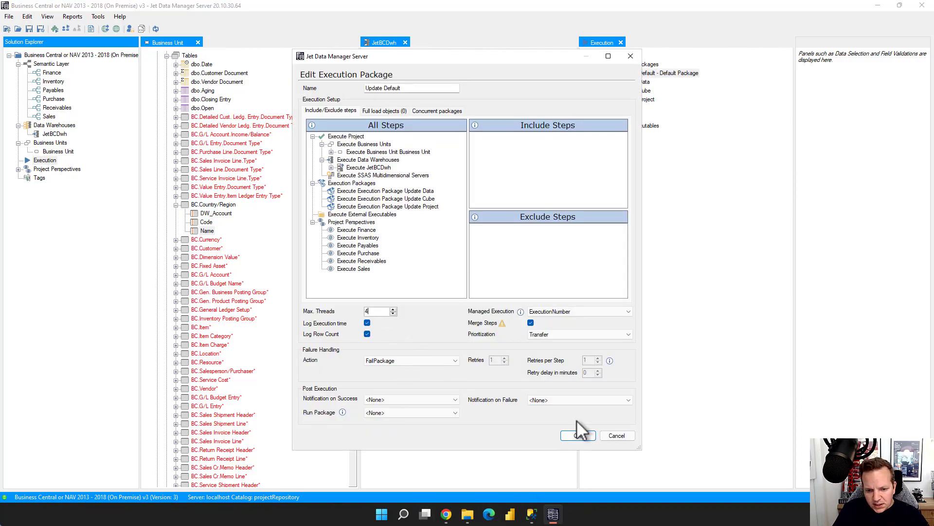
click(577, 435)
click(541, 289)
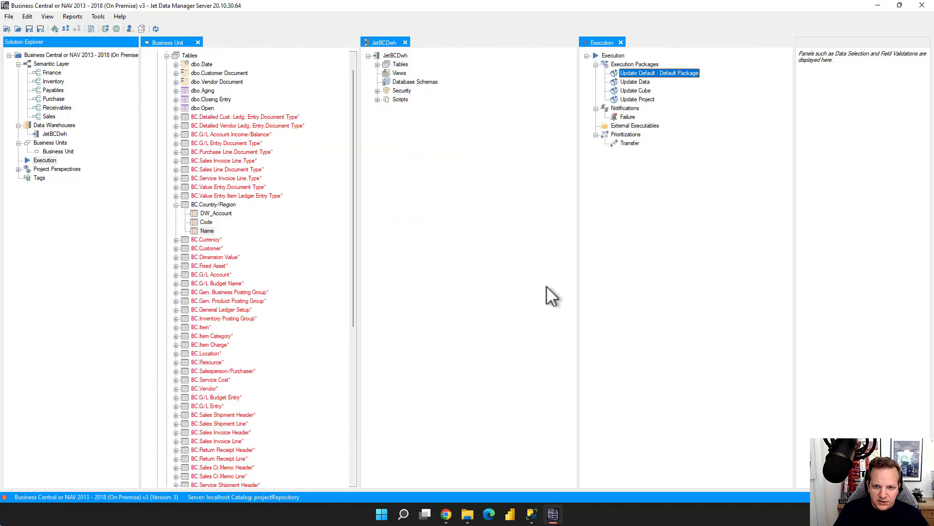
click(621, 42)
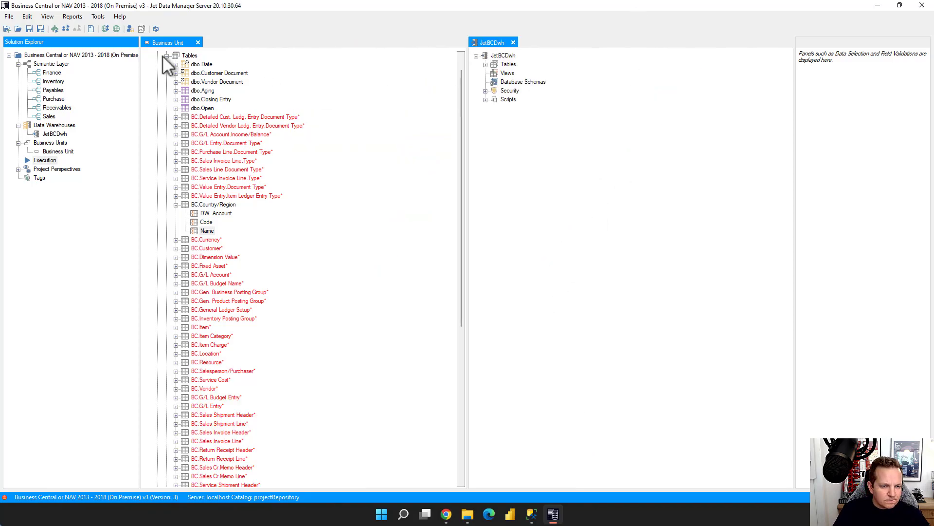
Step: Switch to SQL Server Management Studio, refresh the database list and examine the tables in JetBCStage
scroll(195, 78, up, 1)
right_click(180, 56)
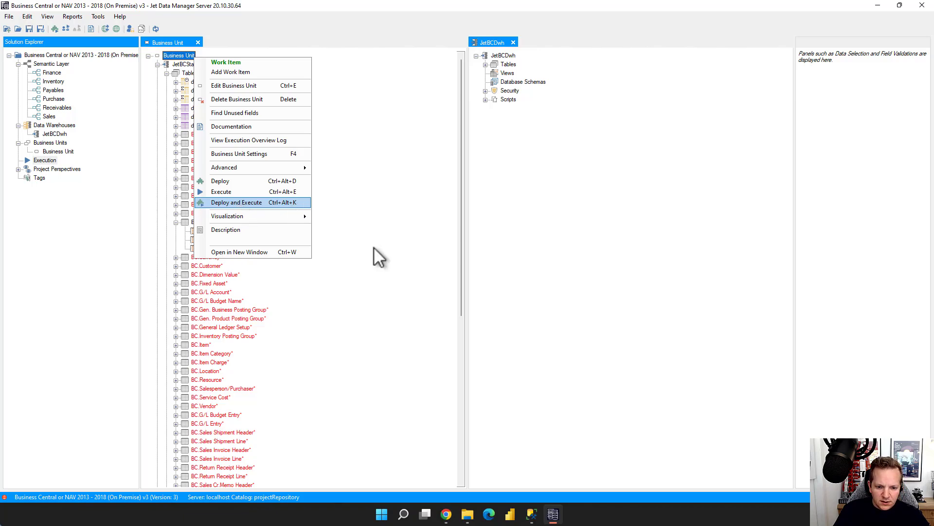
click(532, 516)
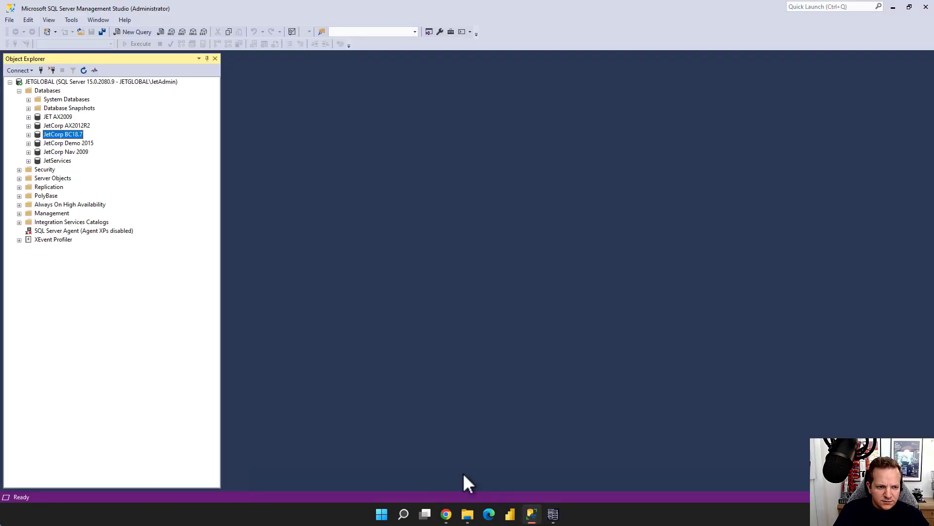
click(46, 90)
click(84, 70)
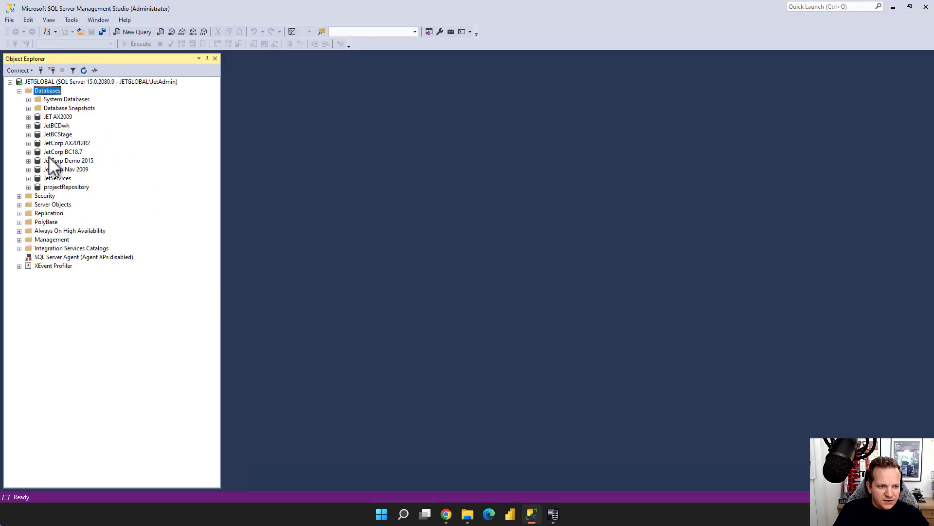
click(53, 133)
double_click(53, 133)
click(62, 152)
double_click(61, 153)
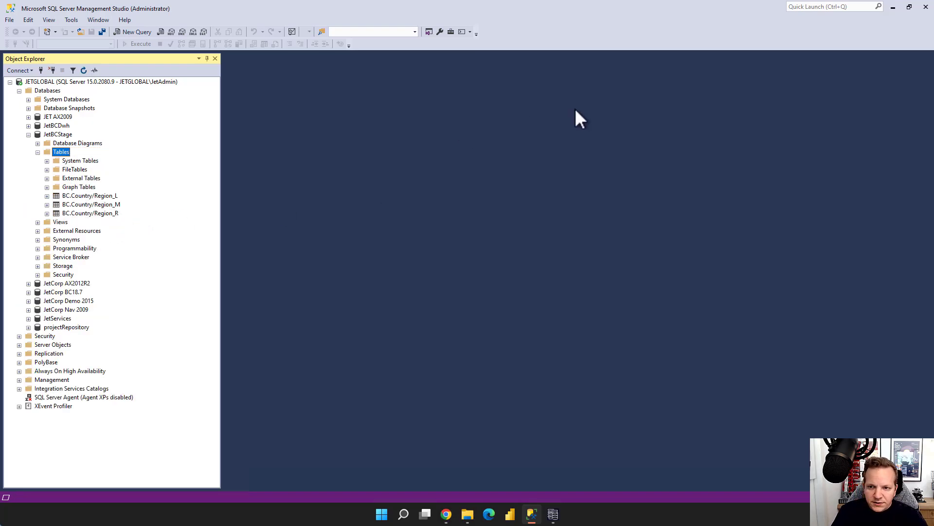
click(893, 7)
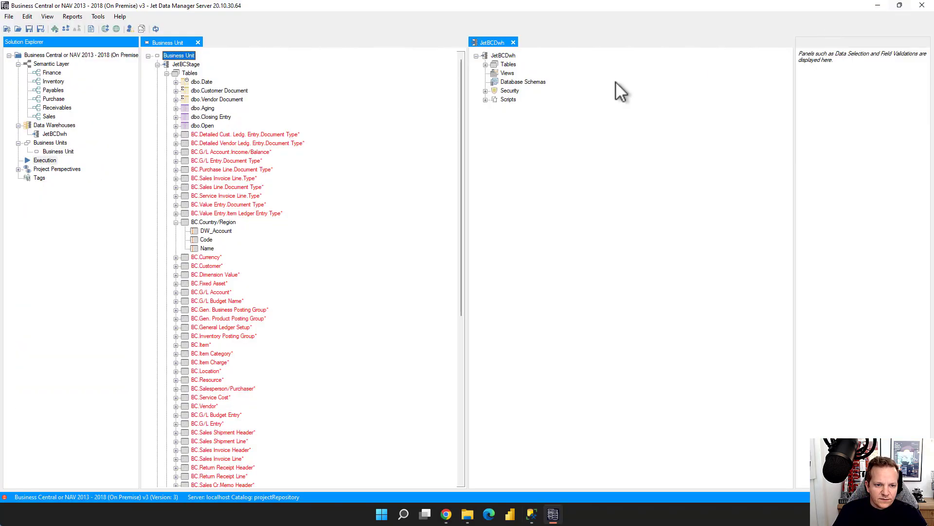
Step: Deploy and execute the whole Business Unit, saving the project without a version note
right_click(190, 58)
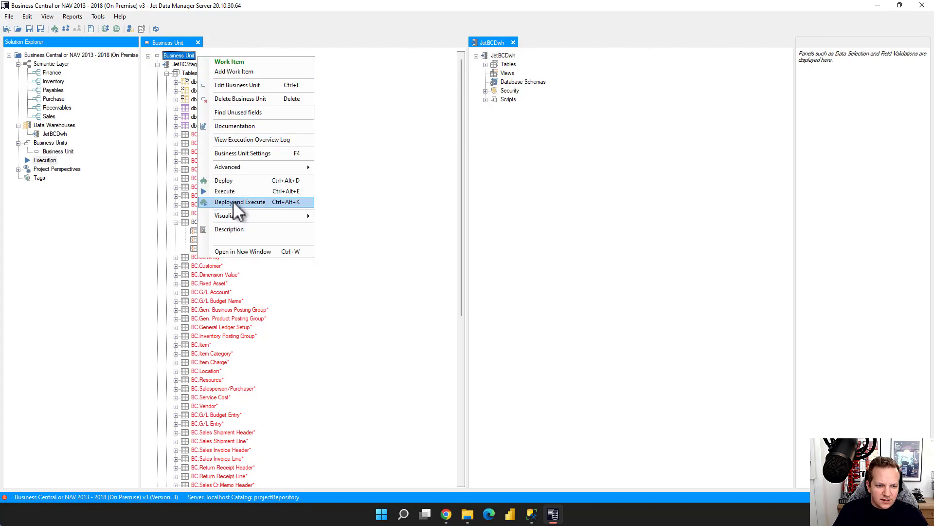
click(232, 201)
click(426, 314)
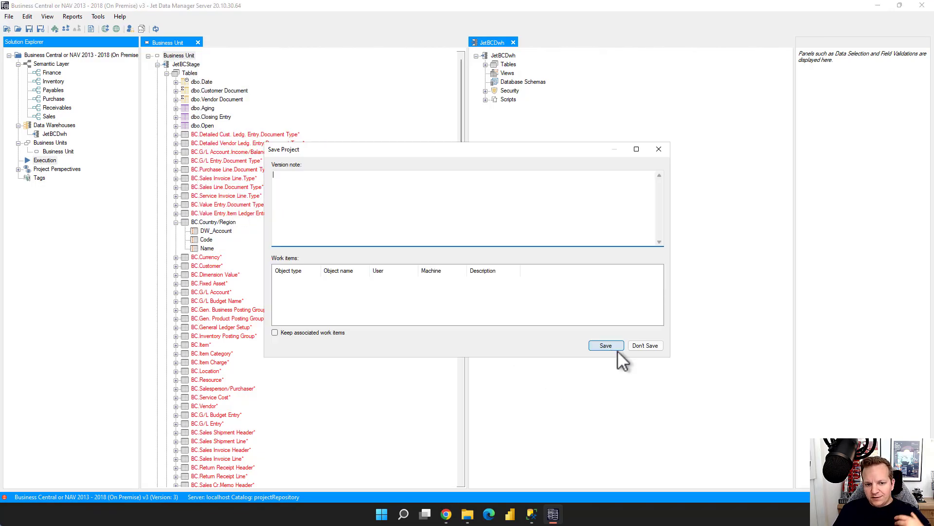
click(613, 346)
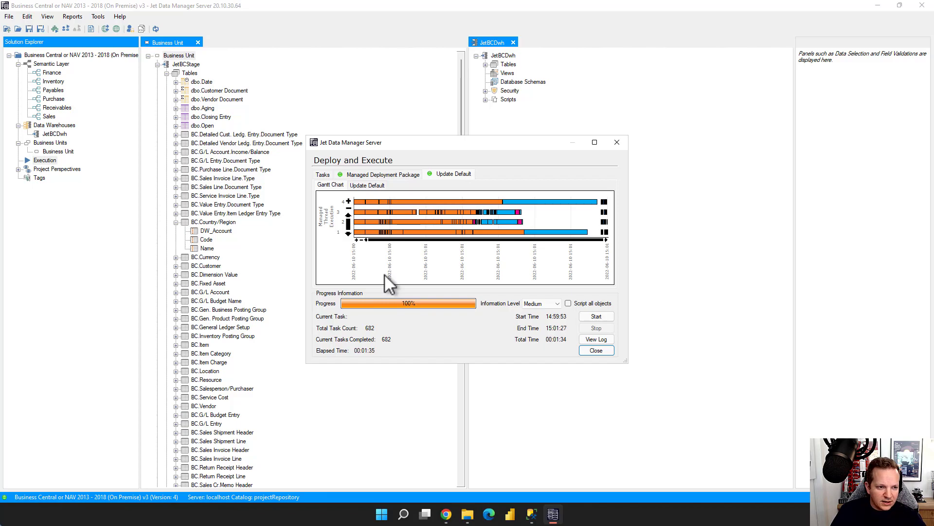
Step: Switch to SQL Server Management Studio, refresh and check the JetBCStage tables, and return to close the deployment window
click(531, 514)
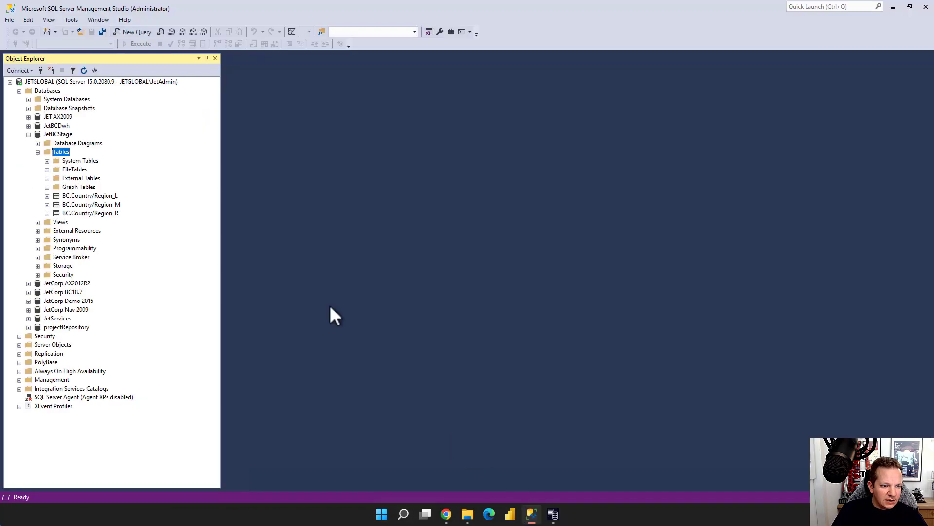
click(83, 70)
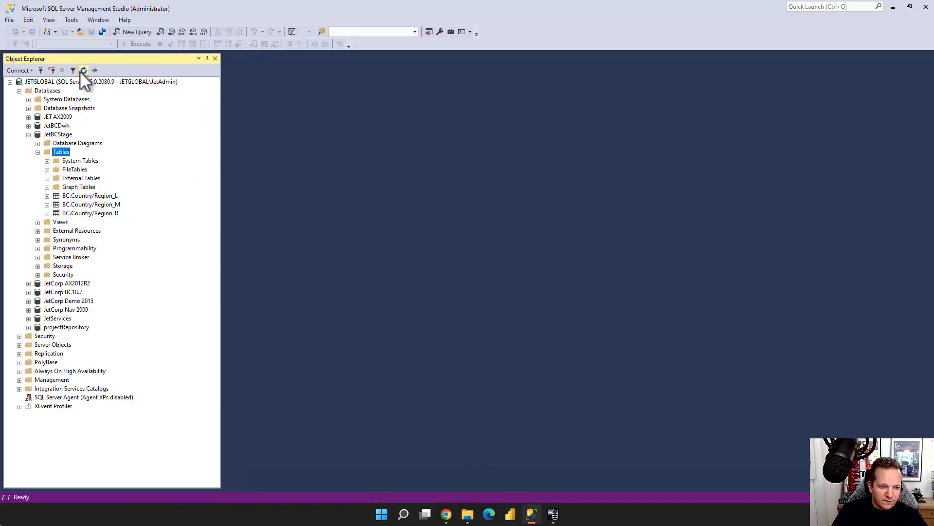
drag(214, 136, 206, 370)
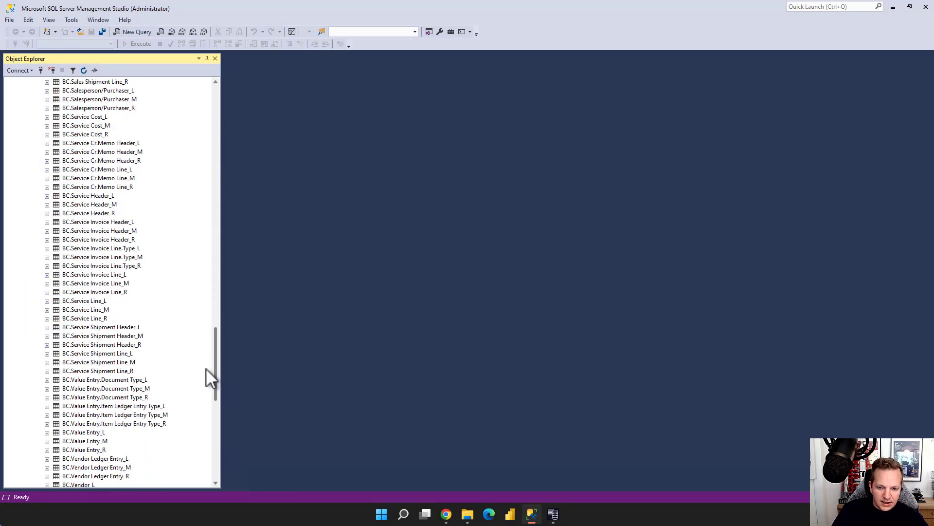
click(895, 8)
click(597, 349)
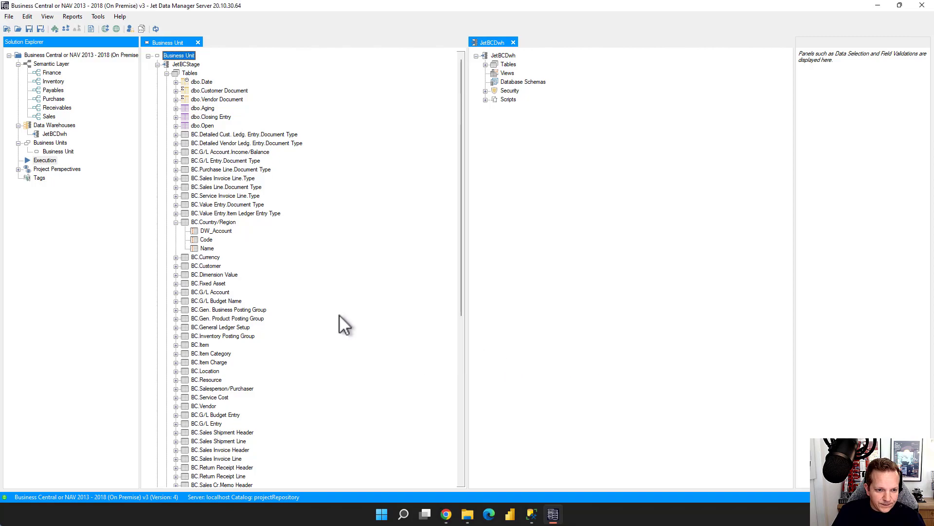
Step: Preview the data in the BC.Customer staging table
right_click(206, 266)
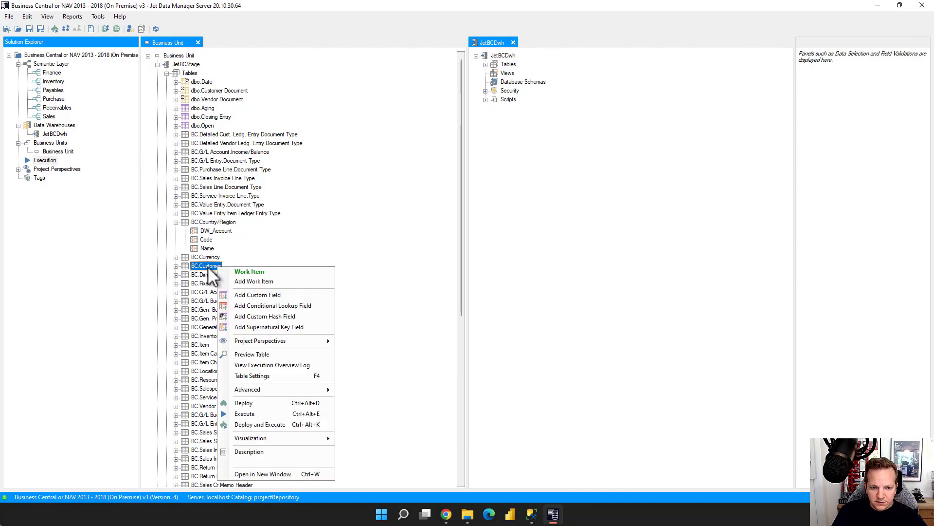
click(256, 354)
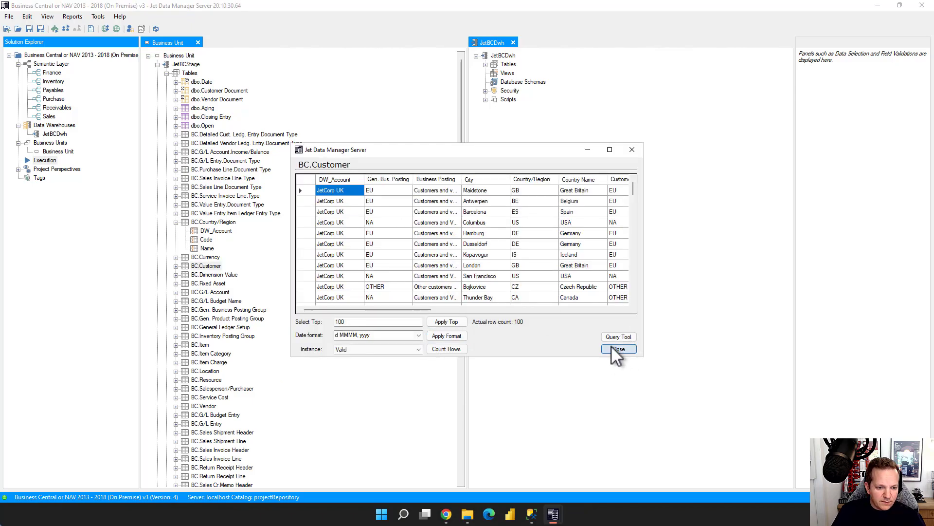
click(632, 348)
Step: Preview the BC.Value Entry staging table and count its rows
scroll(400, 320, down, 10)
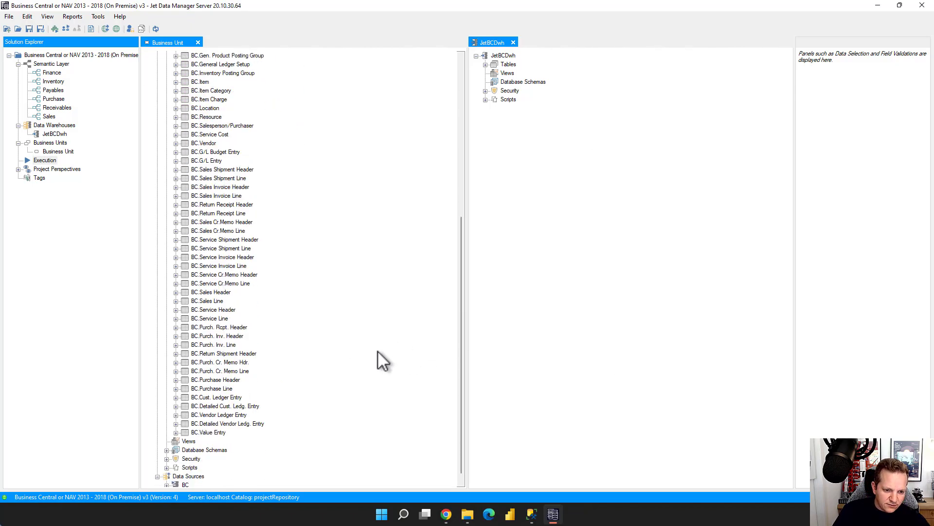
right_click(215, 422)
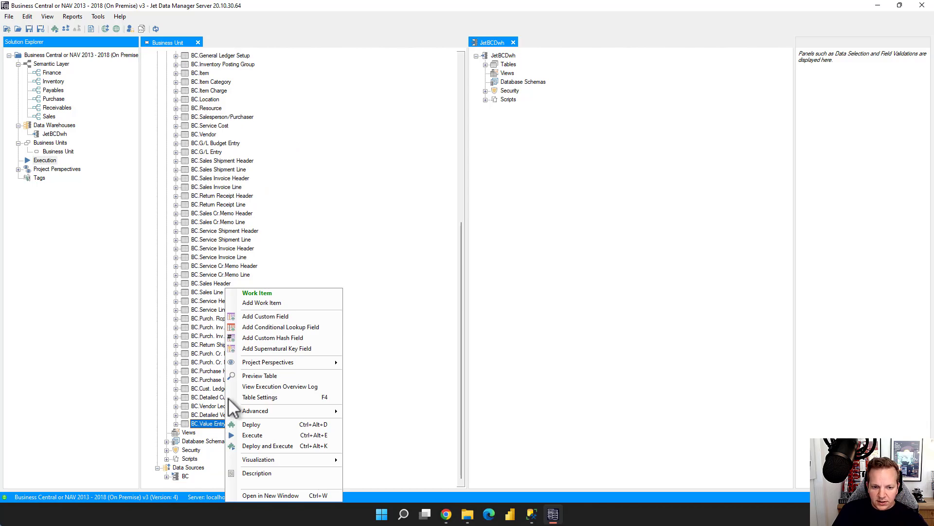
click(241, 374)
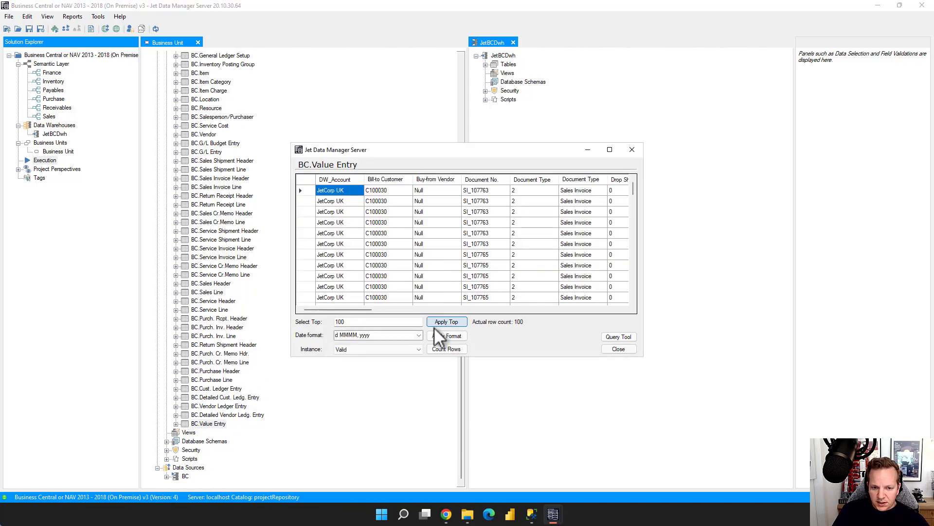
click(447, 347)
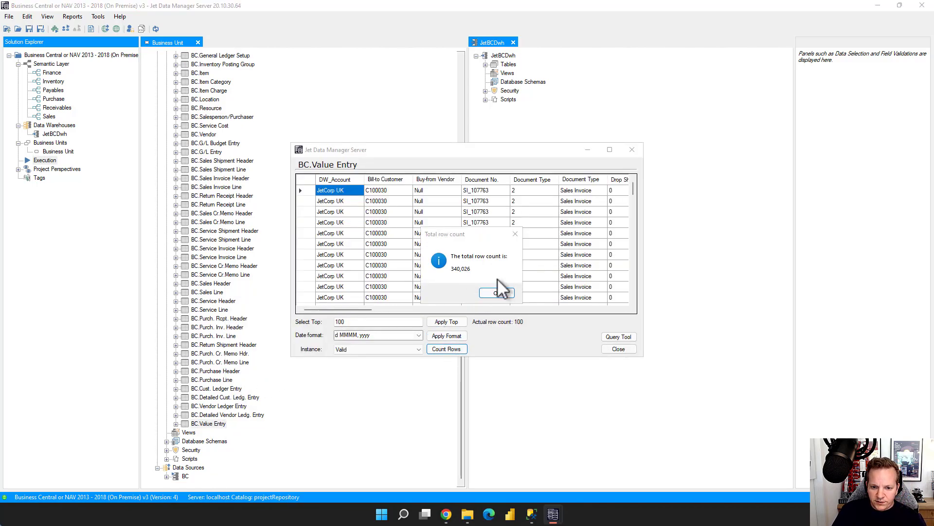
click(497, 292)
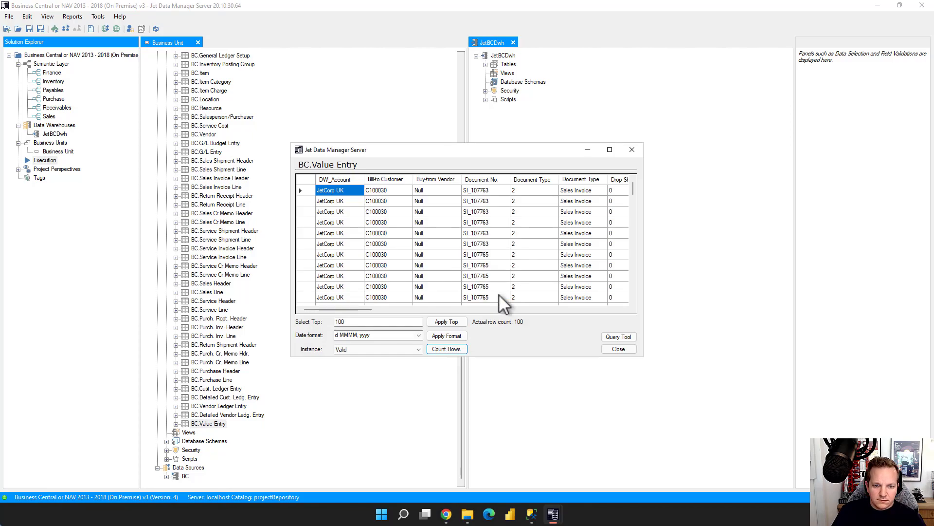
Step: Close the BC.Value Entry preview and collapse the BC.Country/Region table in the JetBCStage tables
click(605, 348)
drag(463, 278, 460, 92)
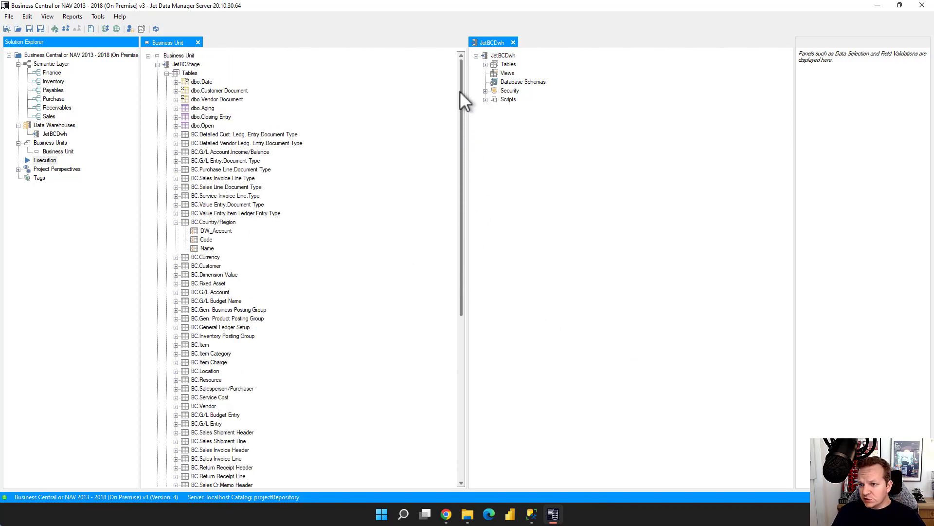
double_click(194, 222)
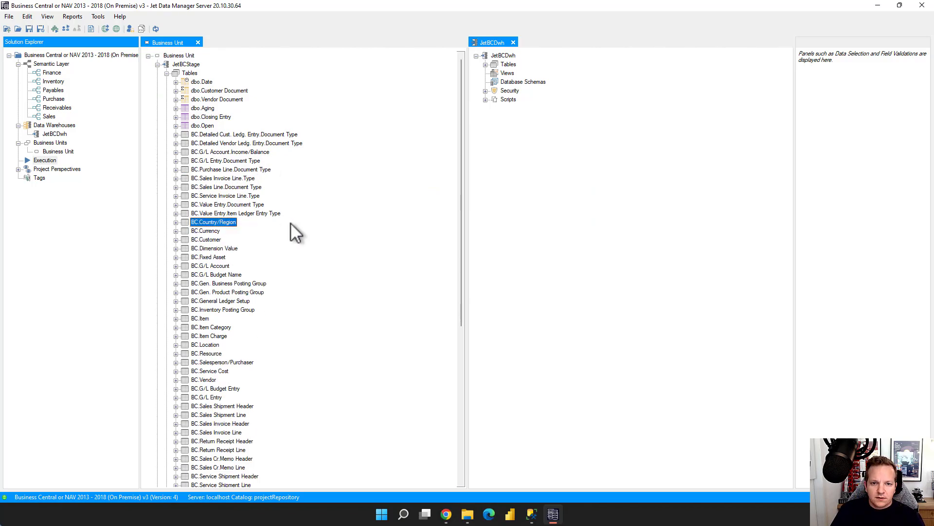
Step: Expand the JetBCDwh tables, then deploy and execute the whole data warehouse, saving the project without a version note
click(507, 65)
double_click(506, 66)
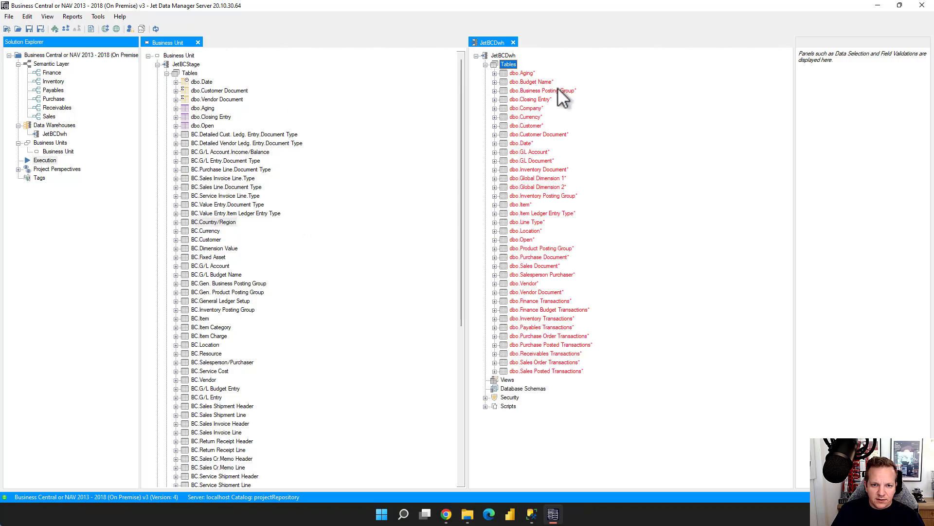
right_click(506, 65)
mouse_move(539, 165)
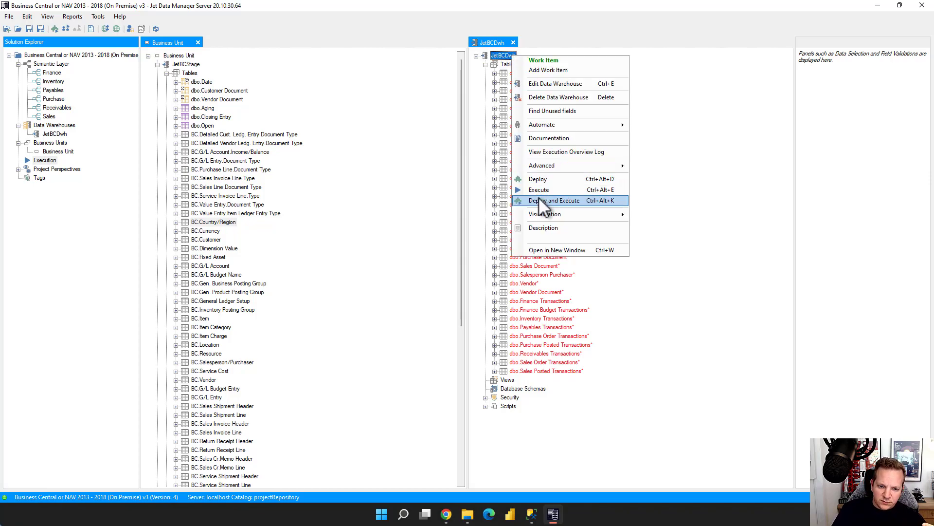
click(538, 196)
click(434, 316)
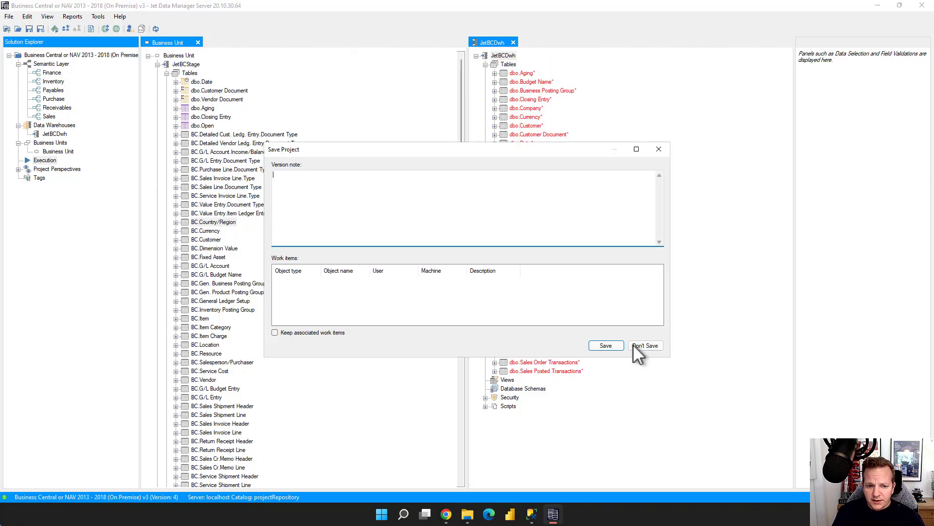
click(612, 347)
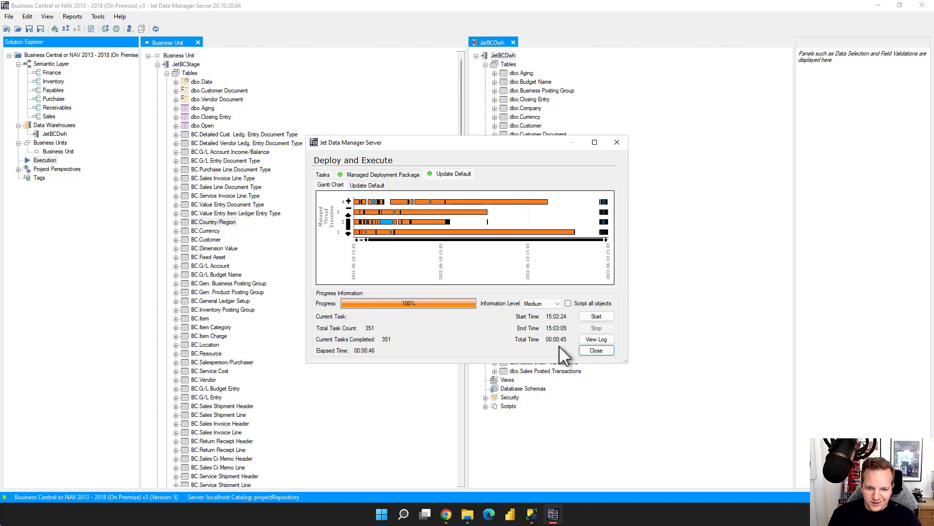
click(597, 351)
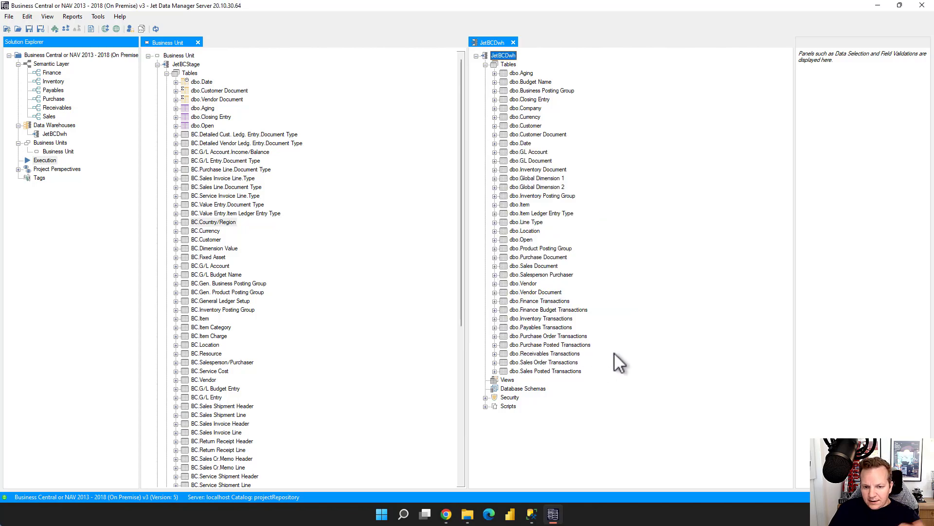
Step: Check the mappings of the dbo.Sales Posted Transactions warehouse table, then preview its data and count its rows
click(494, 371)
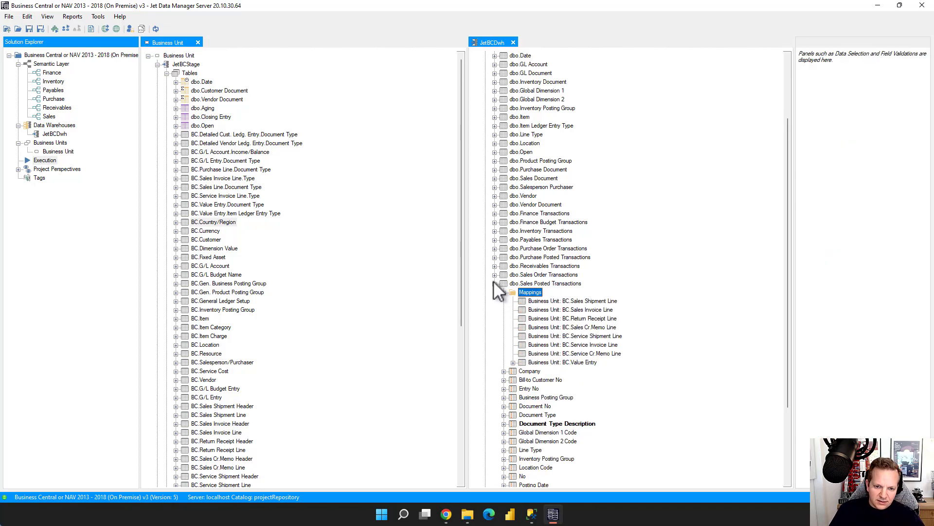
click(504, 292)
right_click(531, 286)
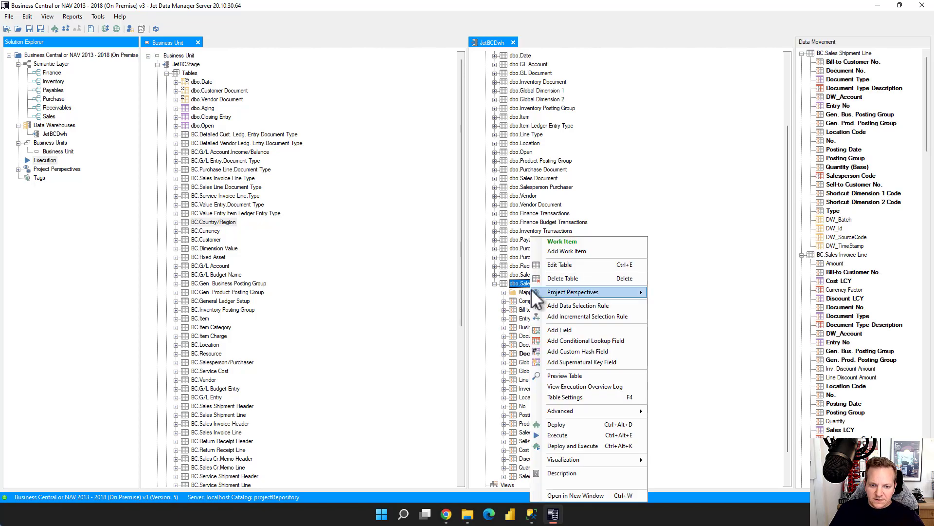
click(567, 375)
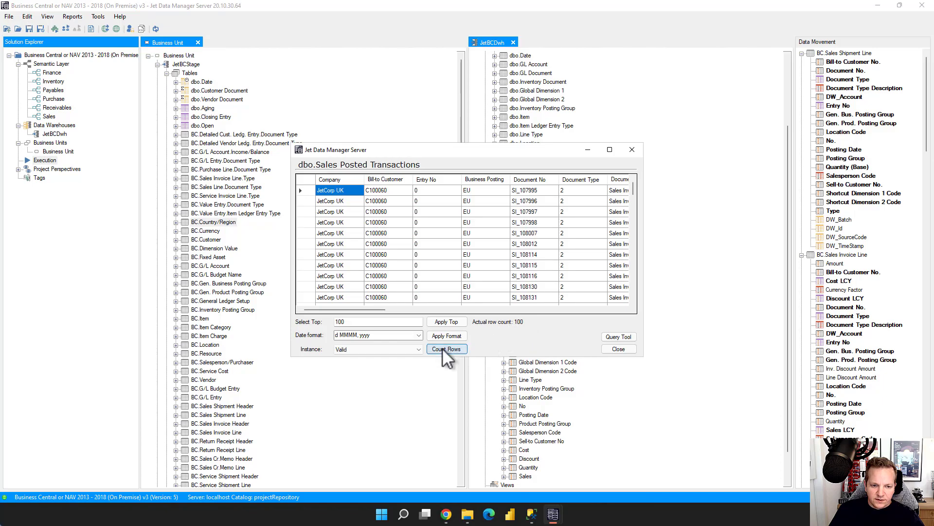
click(442, 348)
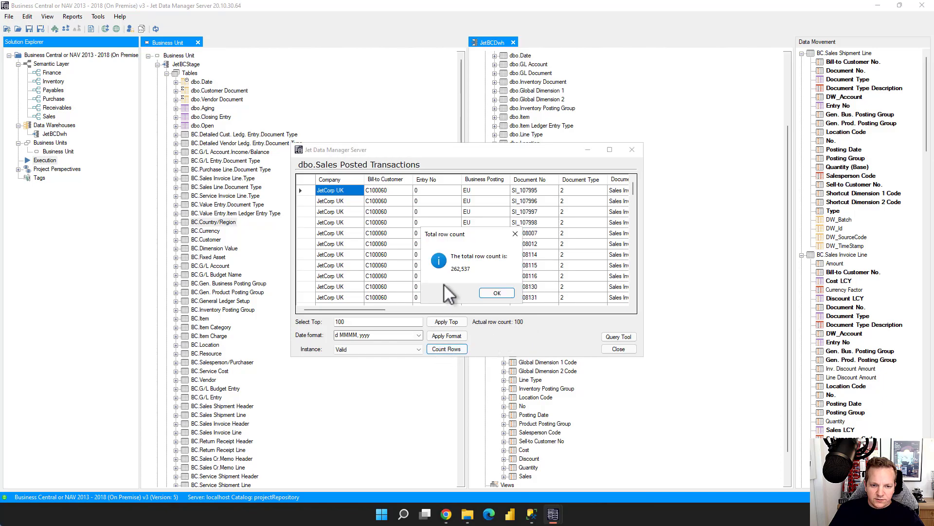
click(497, 293)
drag(643, 357, 765, 406)
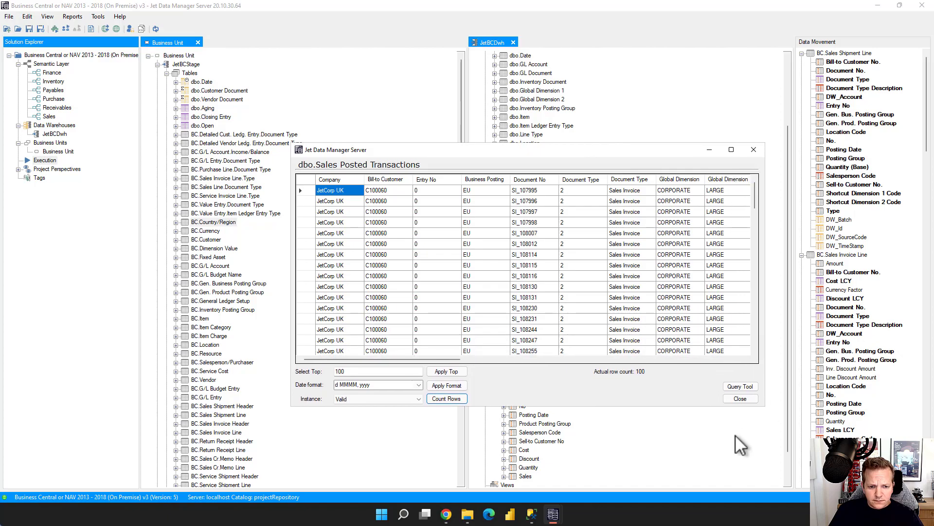
click(754, 150)
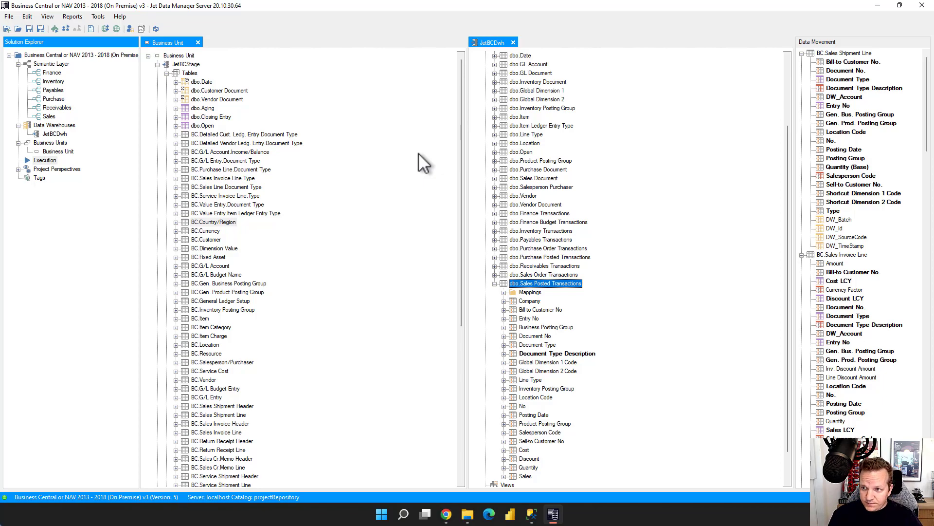
Step: Open the Sales semantic model and start a new Analysis Services Tabular endpoint named Jet_Sales, copying the name for reuse
double_click(48, 117)
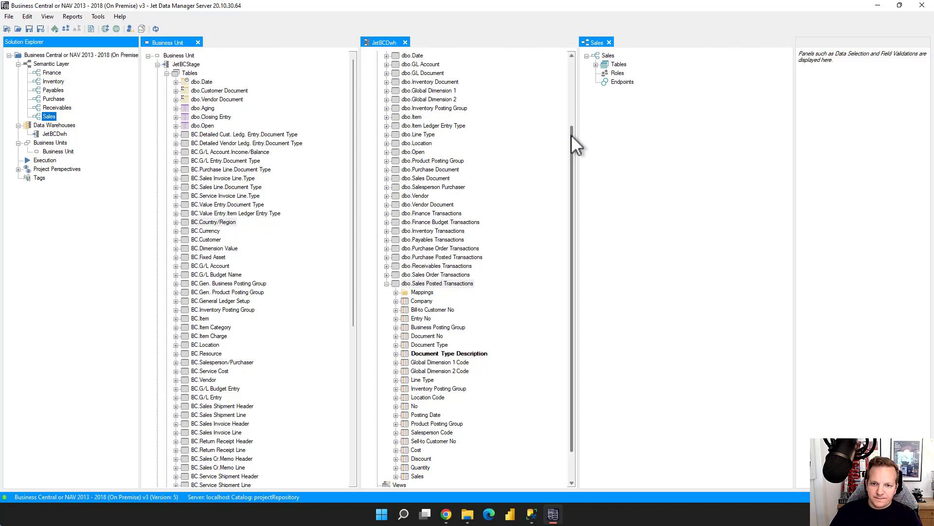
right_click(620, 81)
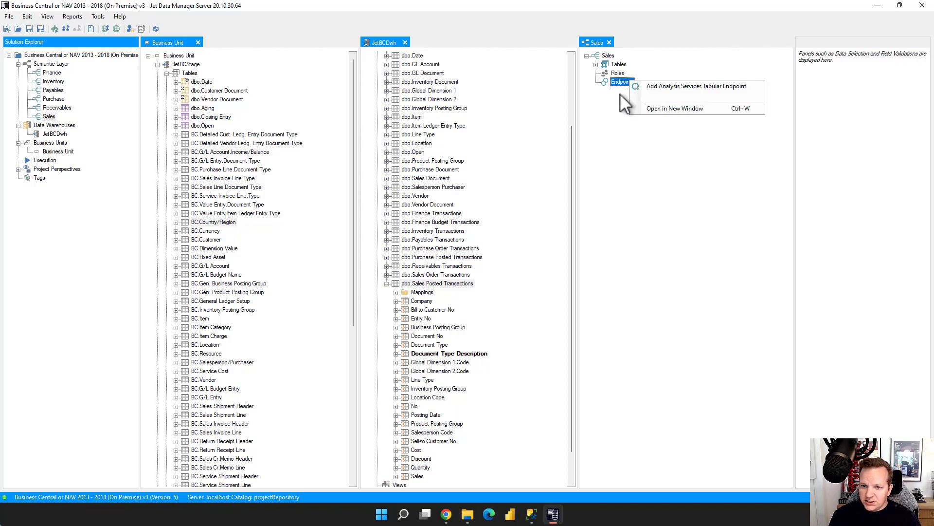
click(652, 88)
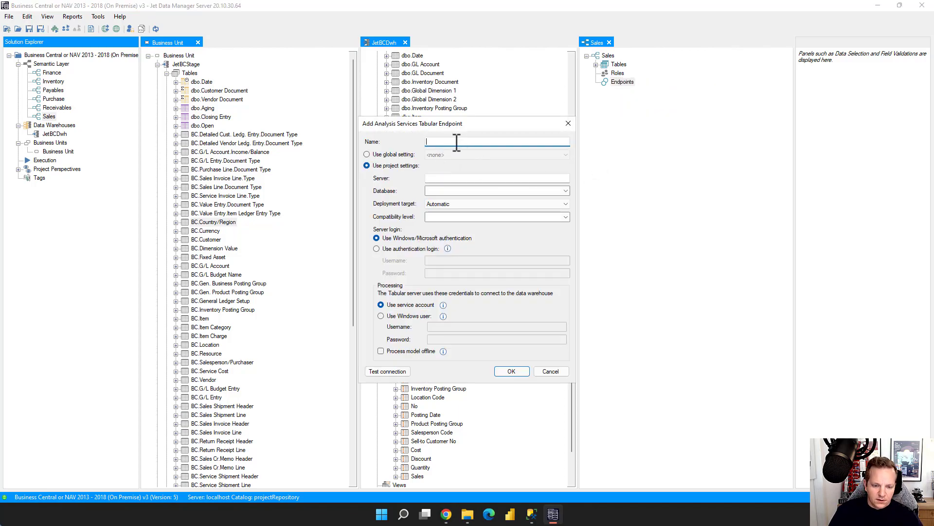
text(Jet_Sa)
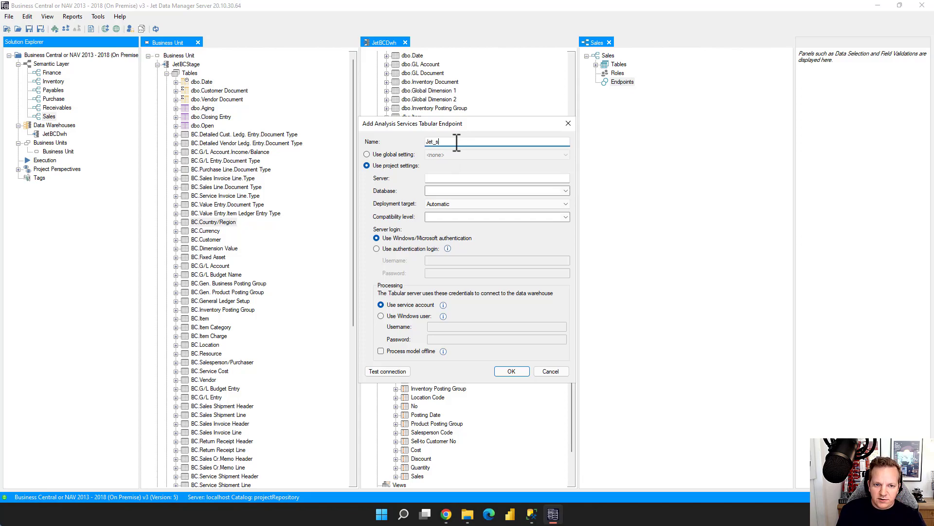
text(les)
double_click(457, 141)
key(ctrl+c)
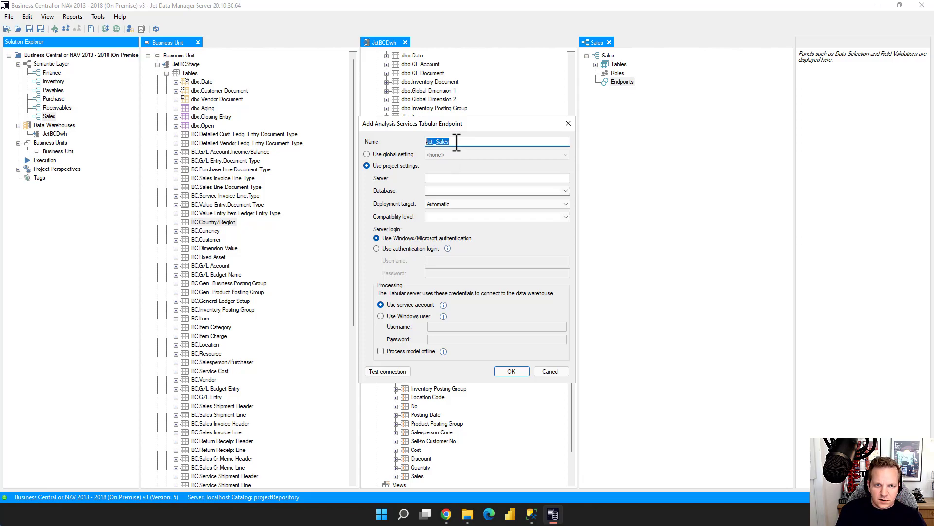
Step: Point the endpoint to the Jet_Sales database on the local server ".", test the connection and add the endpoint
click(481, 179)
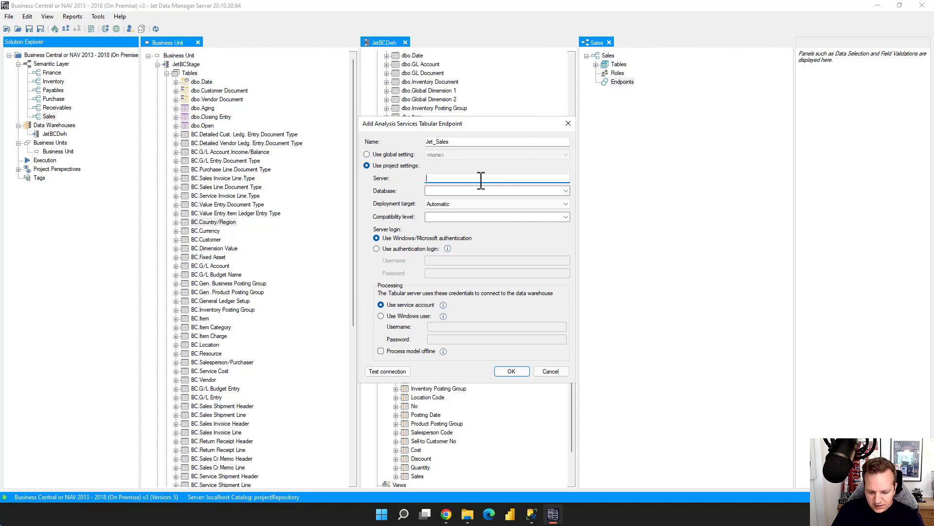
click(471, 188)
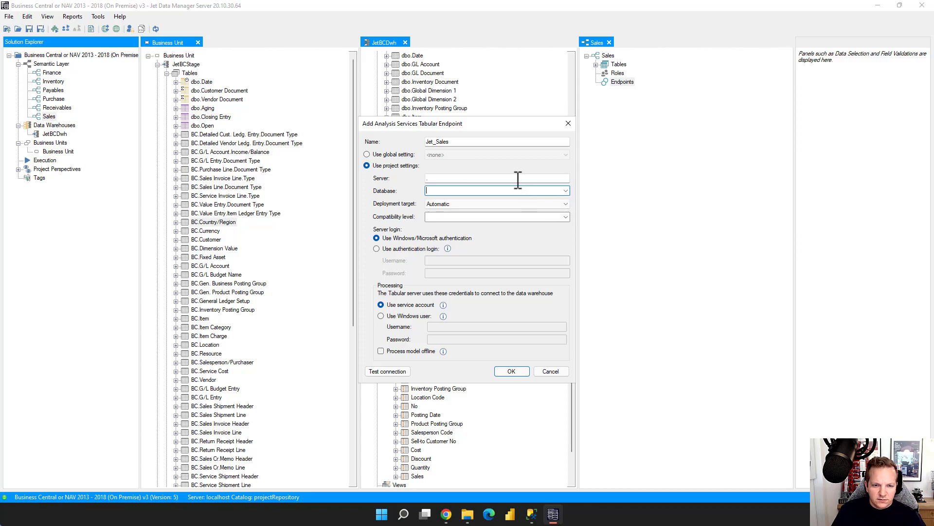
key(ctrl+v)
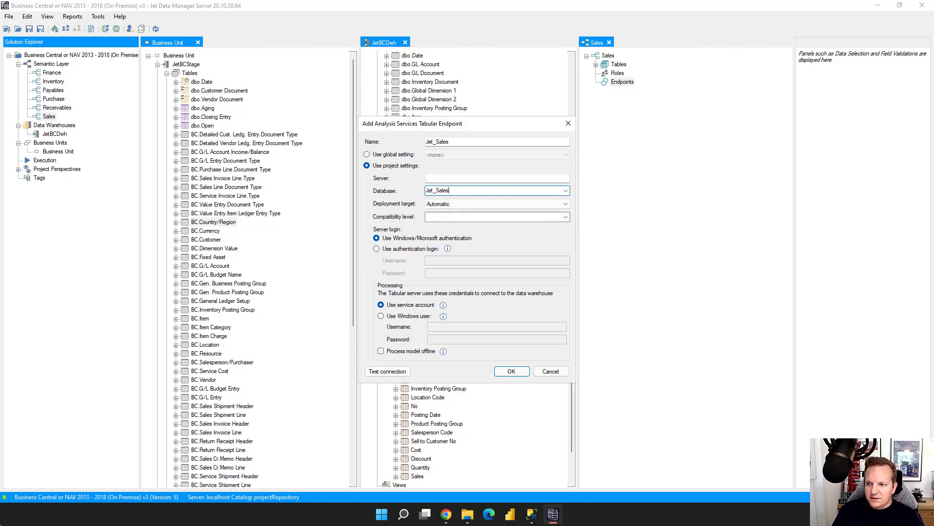
key(ctrl+a)
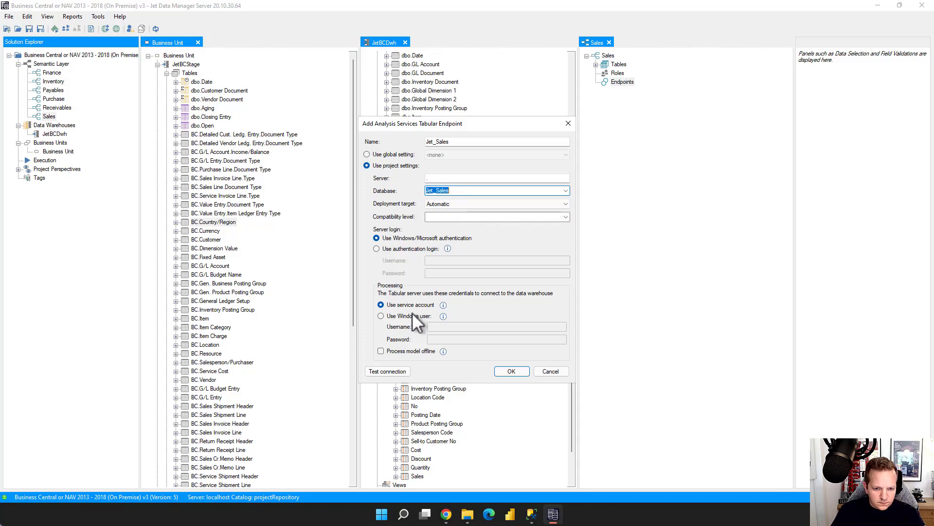
click(401, 370)
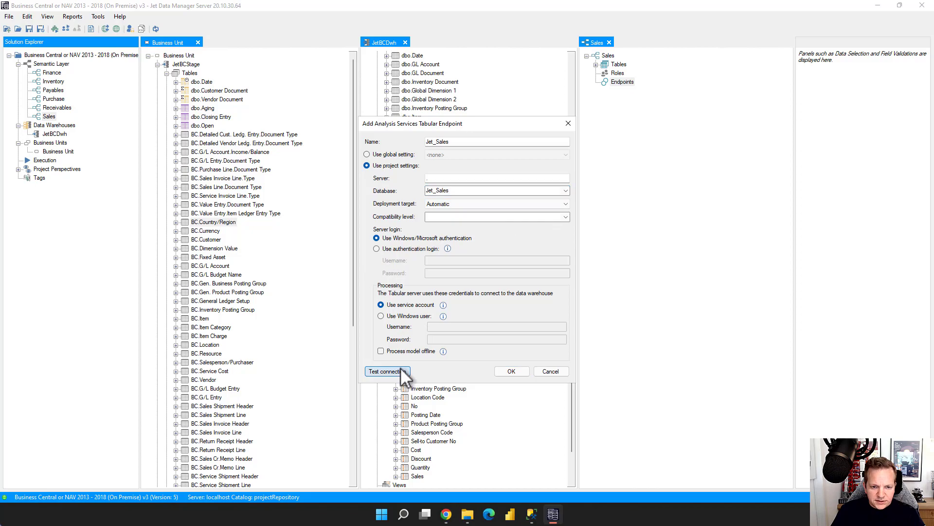
click(507, 292)
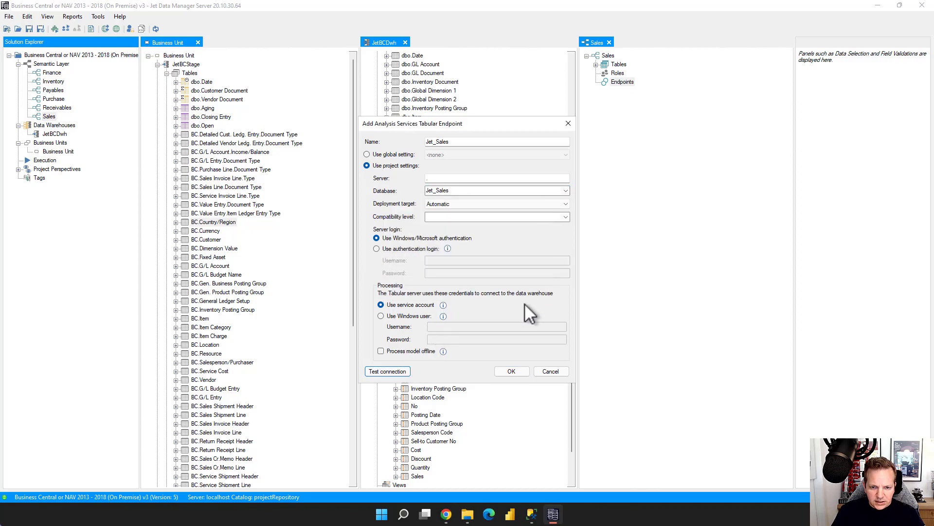
click(512, 372)
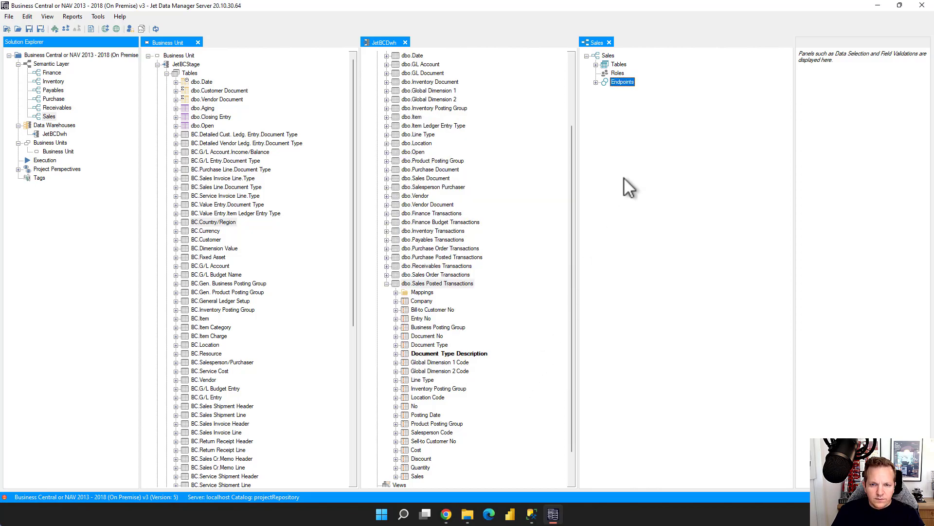
Step: Expand the Sales model's endpoints and tables, then deploy and execute the whole model, saving the project without a version note
click(596, 83)
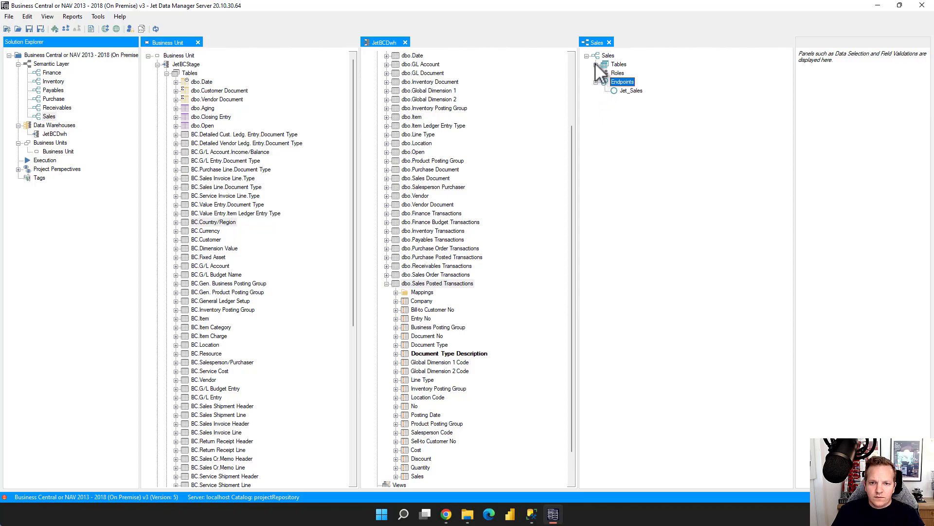
click(596, 64)
right_click(609, 55)
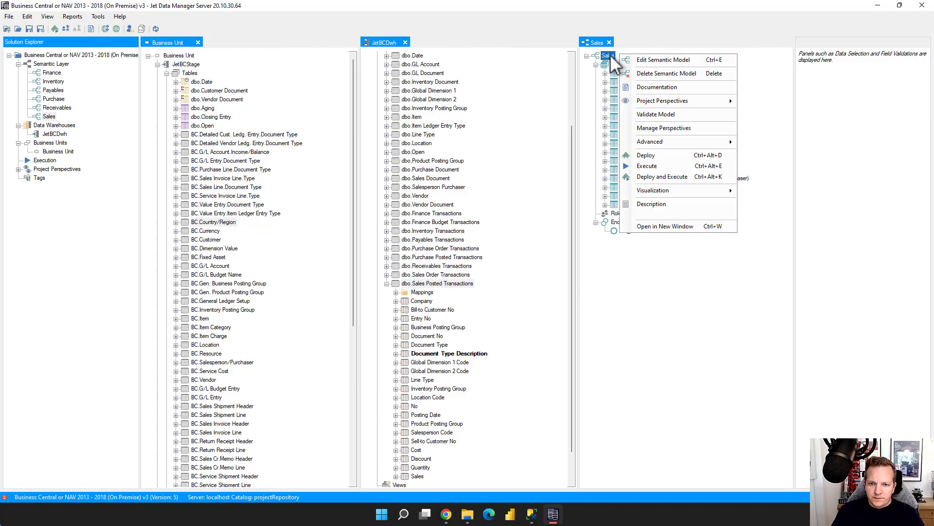
click(651, 179)
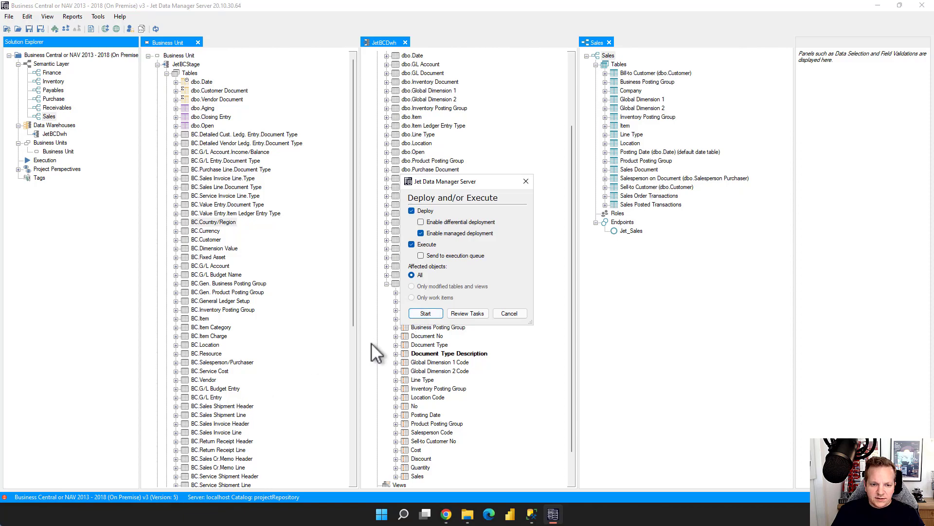
click(424, 313)
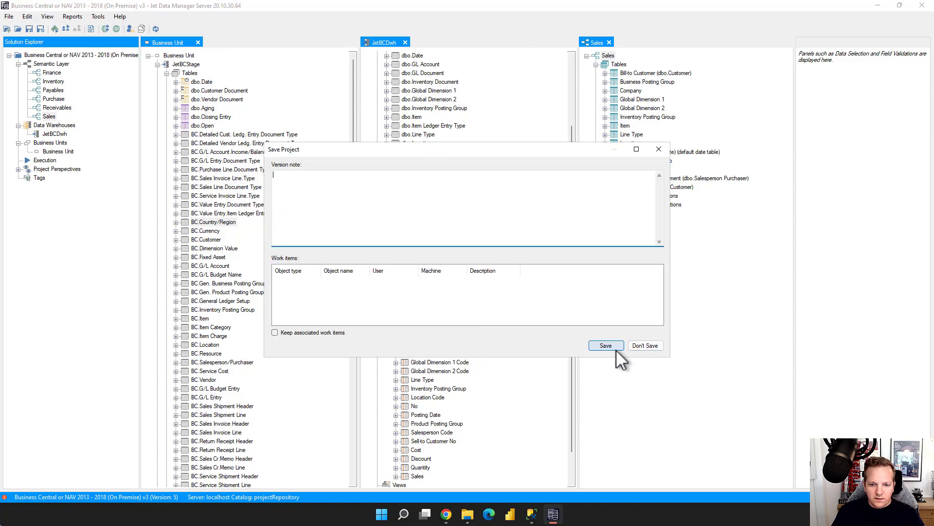
click(616, 348)
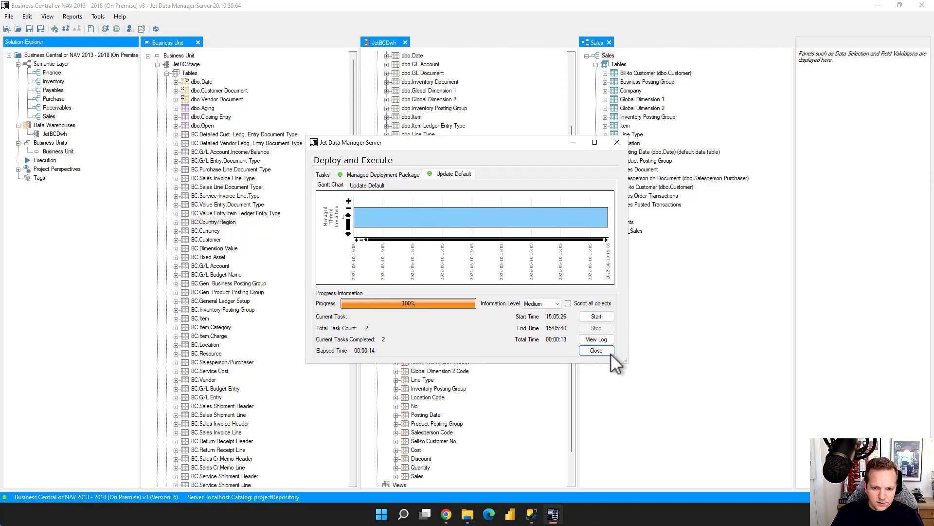
click(596, 350)
Step: Minimize Jet Data Manager, launch Power BI Desktop and Excel, and bring the Power BI Desktop window to the front
click(877, 6)
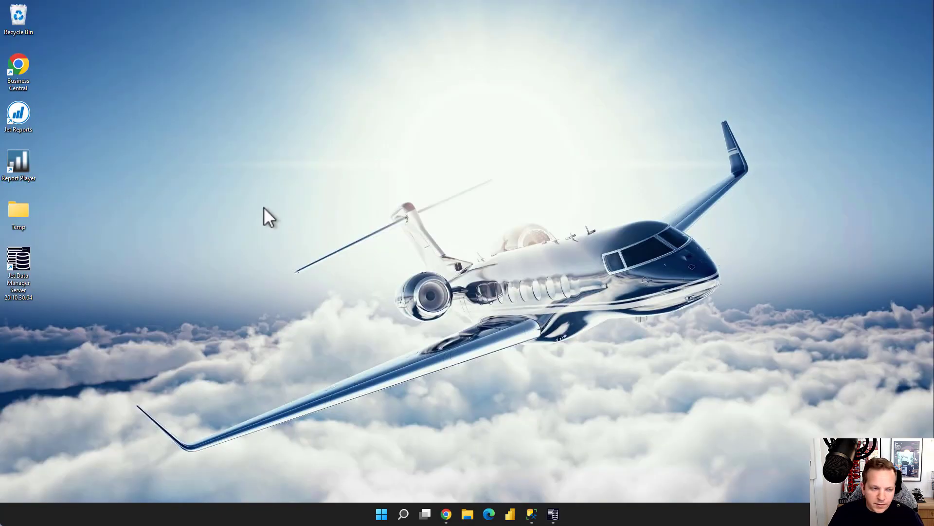
click(510, 513)
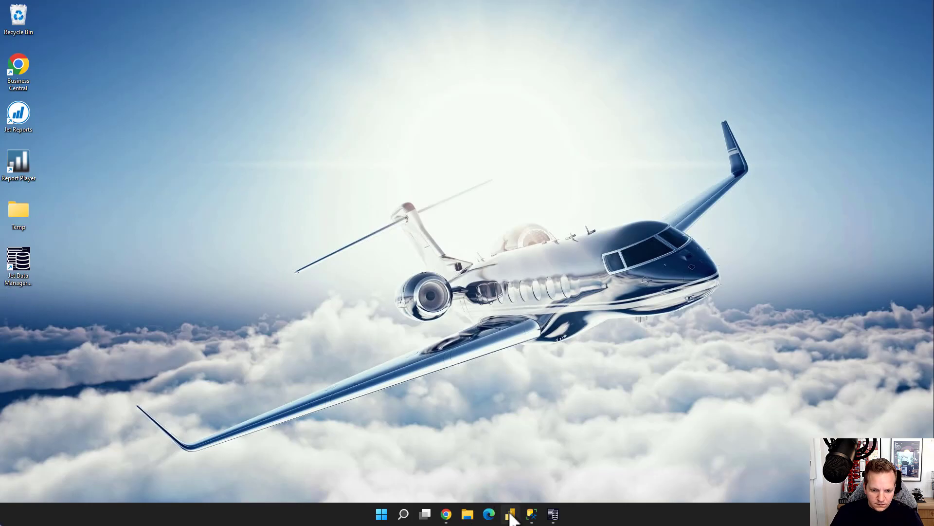
click(382, 515)
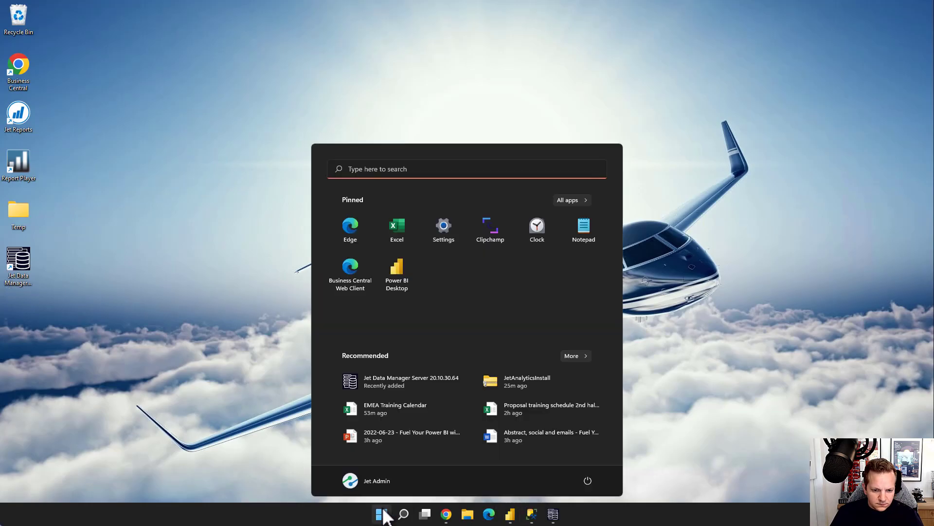
click(395, 227)
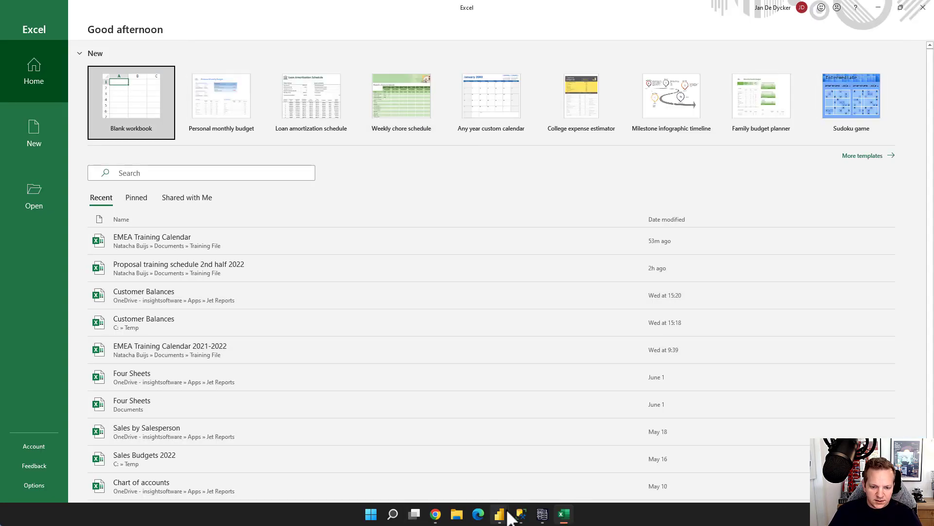
mouse_move(500, 511)
click(535, 435)
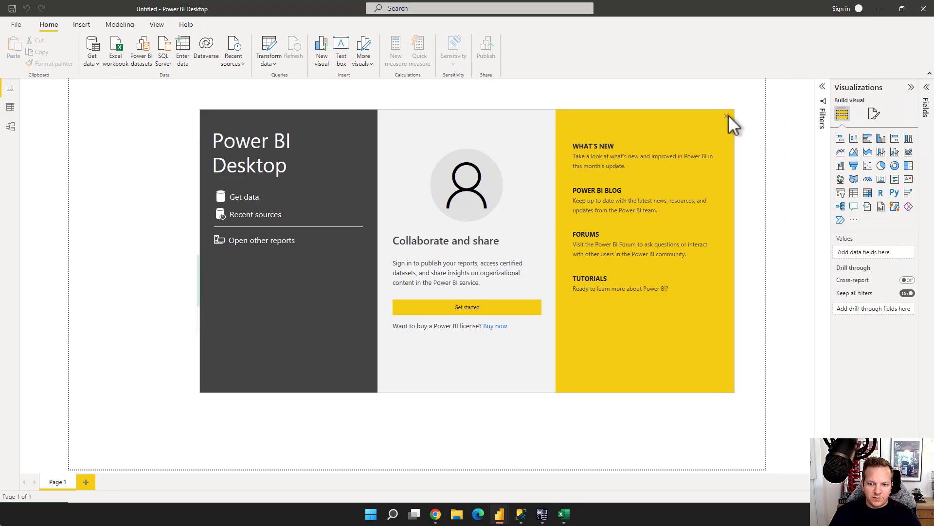
Step: Dismiss the start screen and open a live connection to SQL Server Analysis Services on the local server "."
click(620, 64)
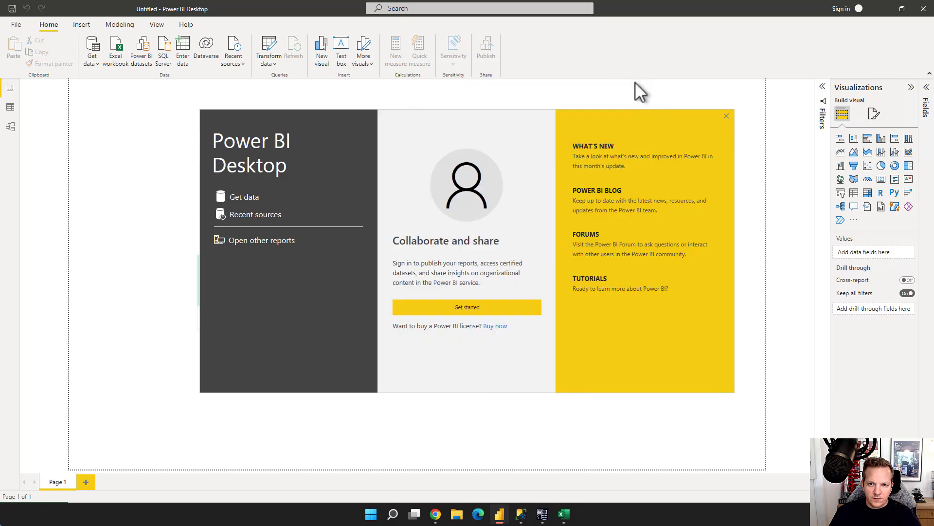
click(726, 116)
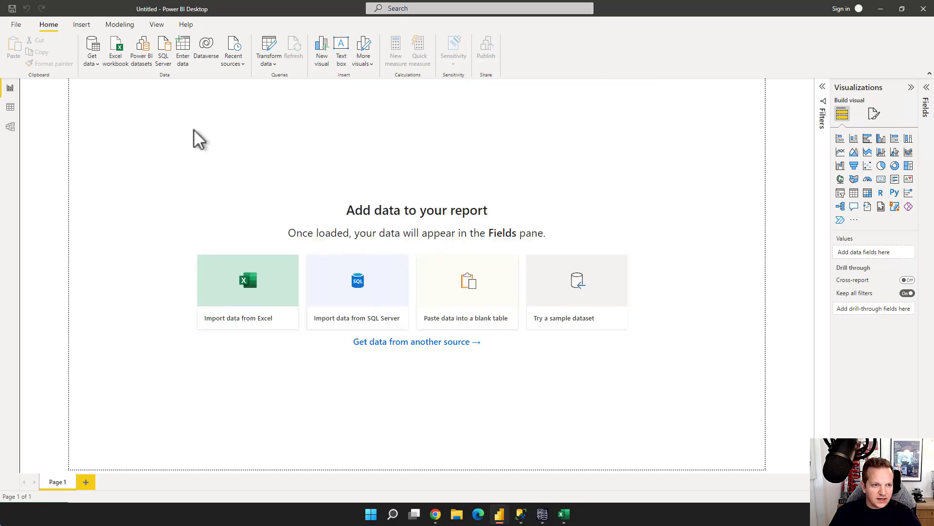
click(96, 63)
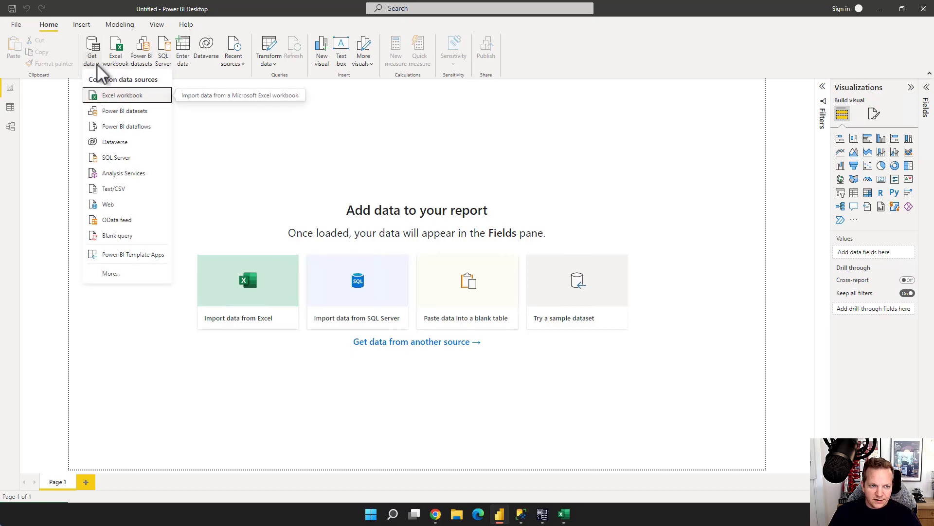
click(124, 177)
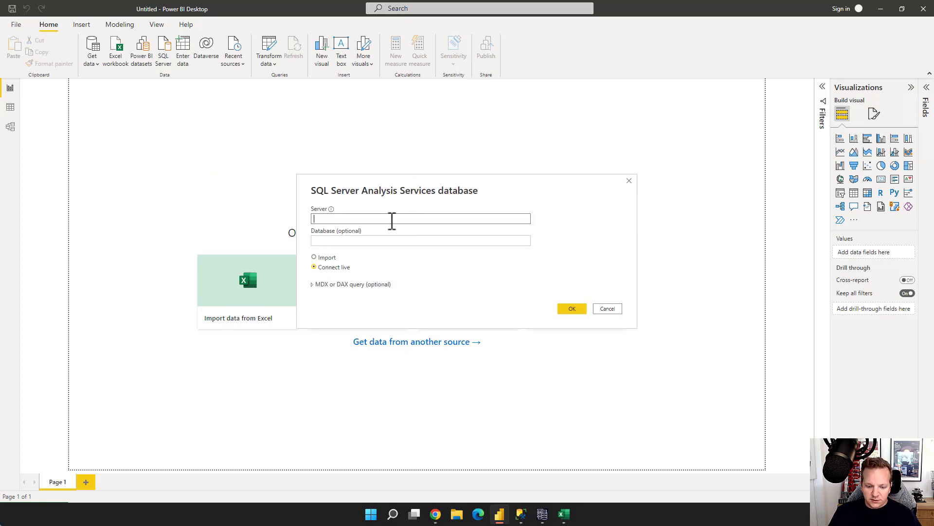
text(.)
click(382, 239)
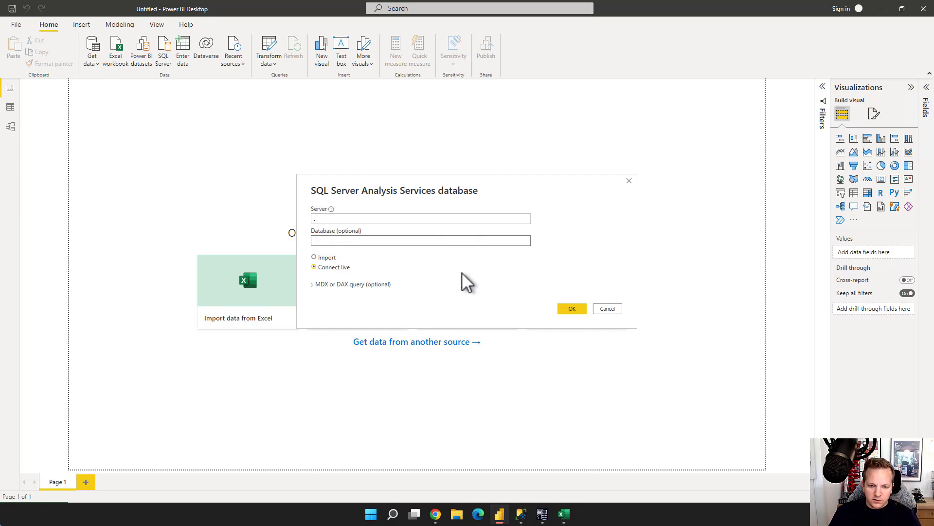
click(566, 309)
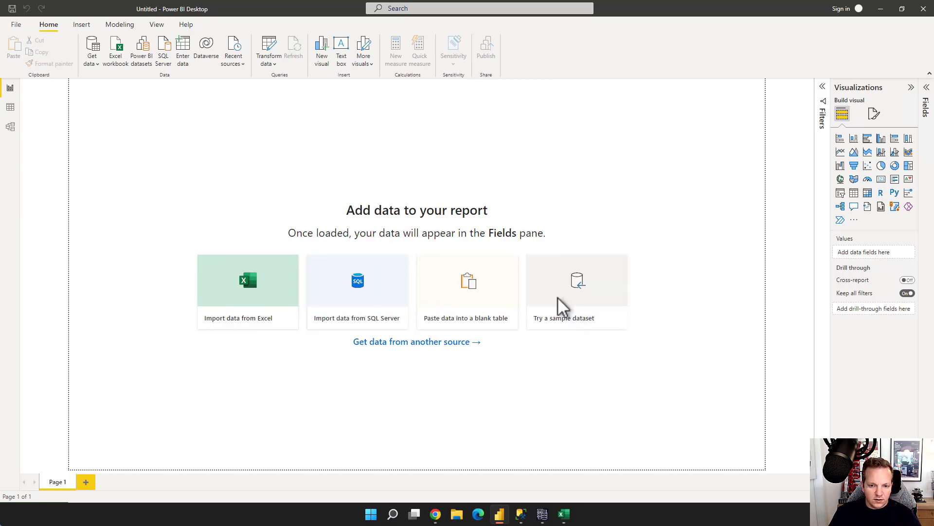
Step: Choose the Sales model in the Jet_Sales database, connect to it, and widen the Fields pane
click(275, 160)
click(311, 171)
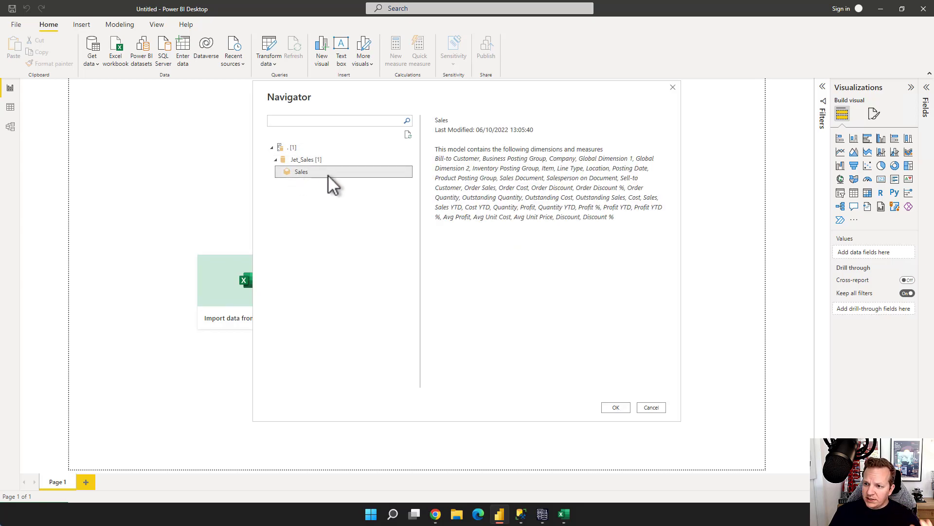
click(614, 408)
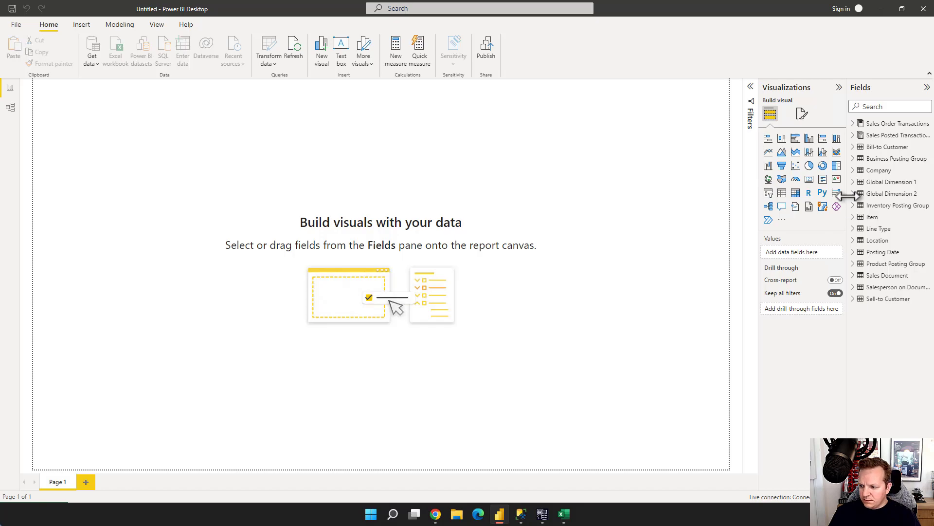
drag(848, 195, 818, 195)
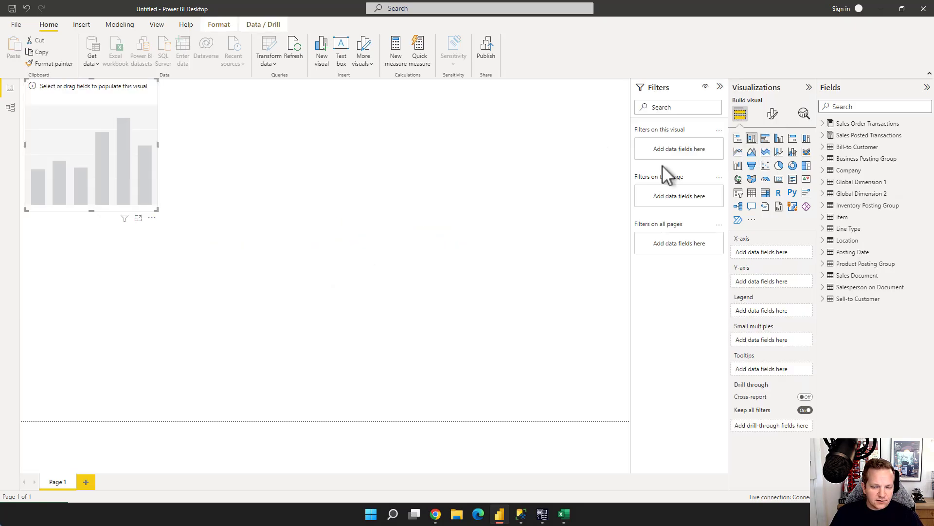
Step: Plot Sales from Sales Posted Transactions by the Posting Date hierarchy Date YQMD in the stacked column chart, and enlarge the chart
click(826, 138)
click(838, 298)
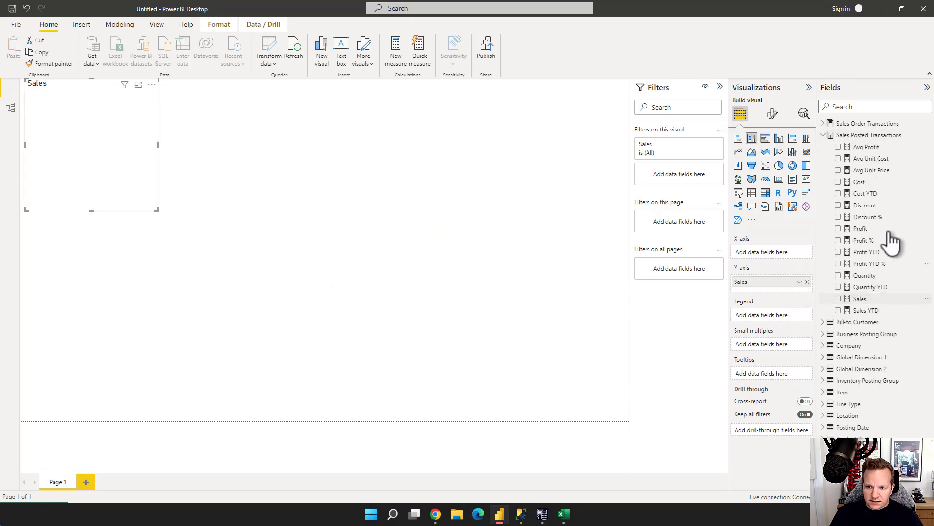
click(826, 137)
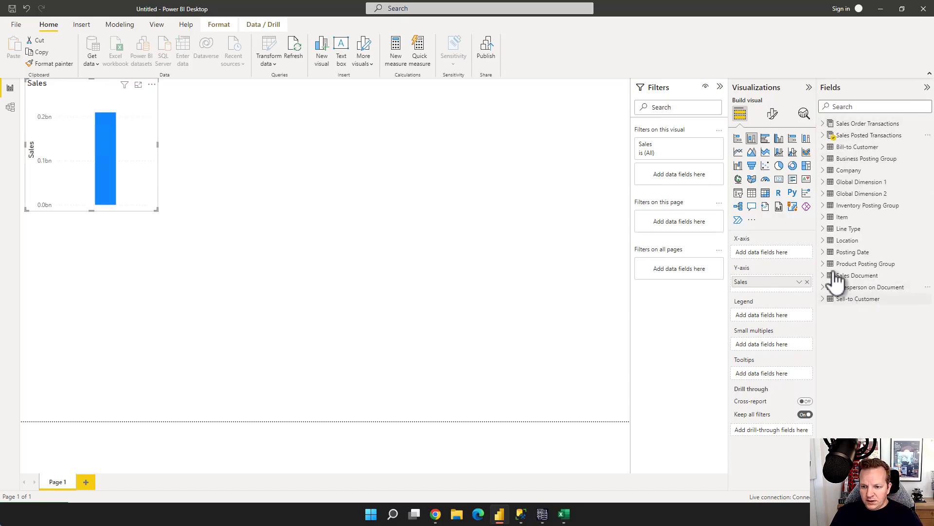
click(824, 253)
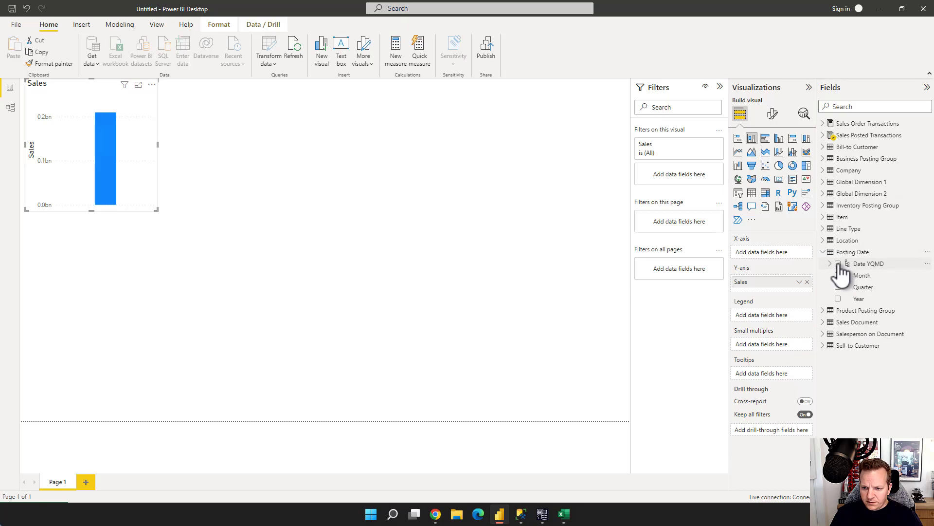
click(845, 265)
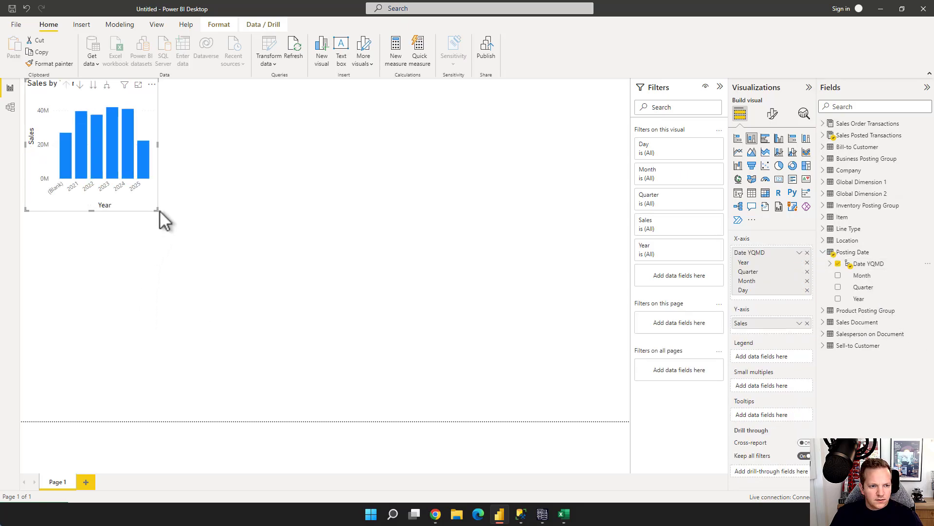
drag(156, 210, 298, 238)
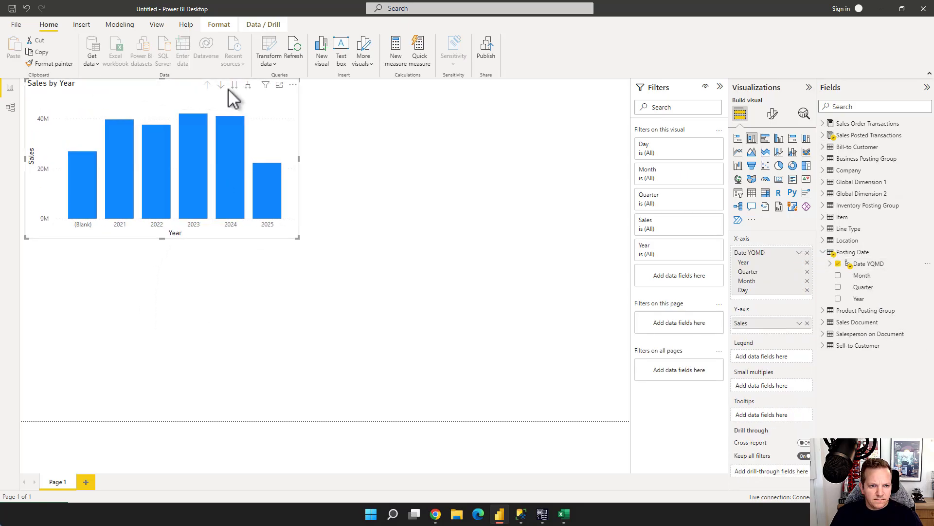
Step: Expand the column chart's date hierarchy to quarters and add Company as its legend
click(248, 85)
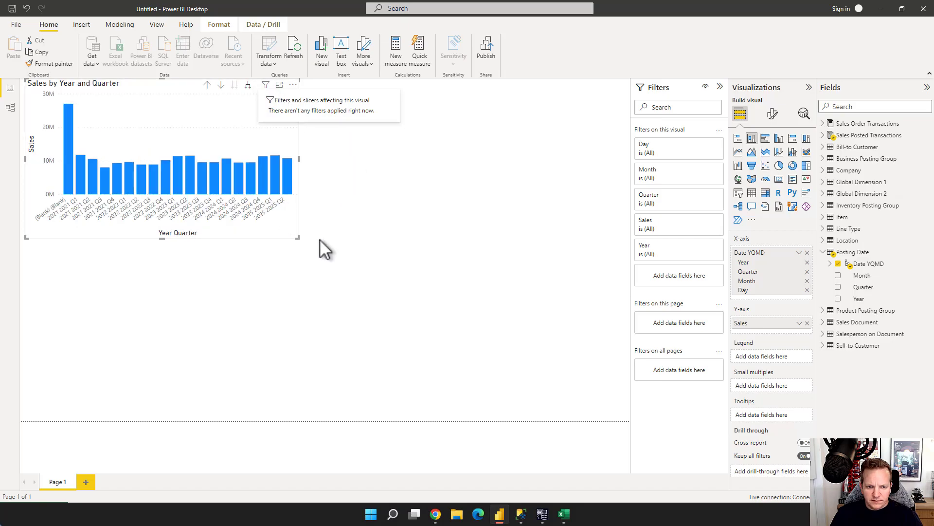
click(823, 253)
click(823, 217)
click(823, 217)
click(823, 170)
drag(852, 182, 770, 358)
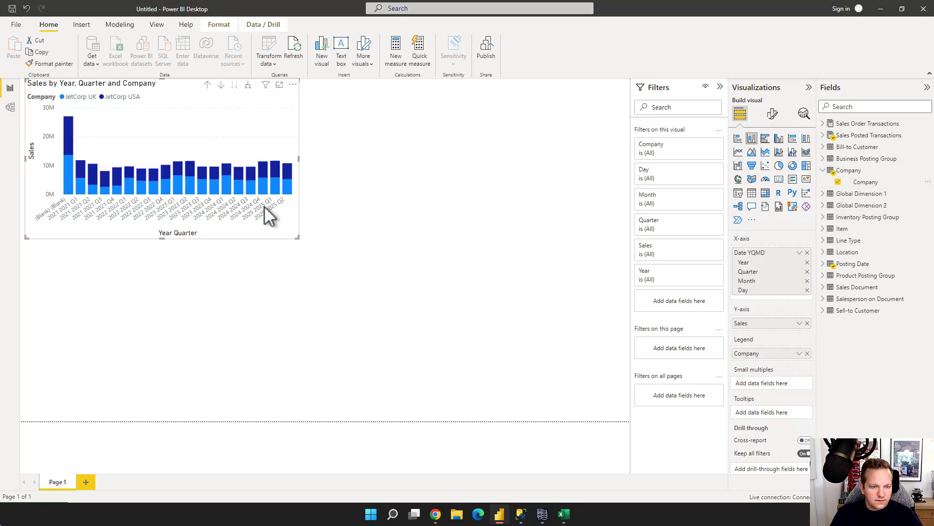
click(385, 211)
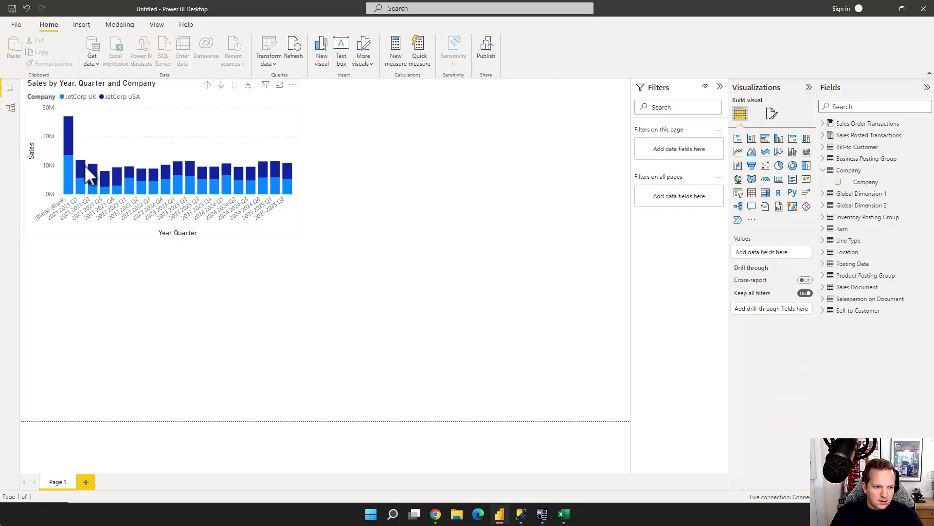
mouse_move(179, 168)
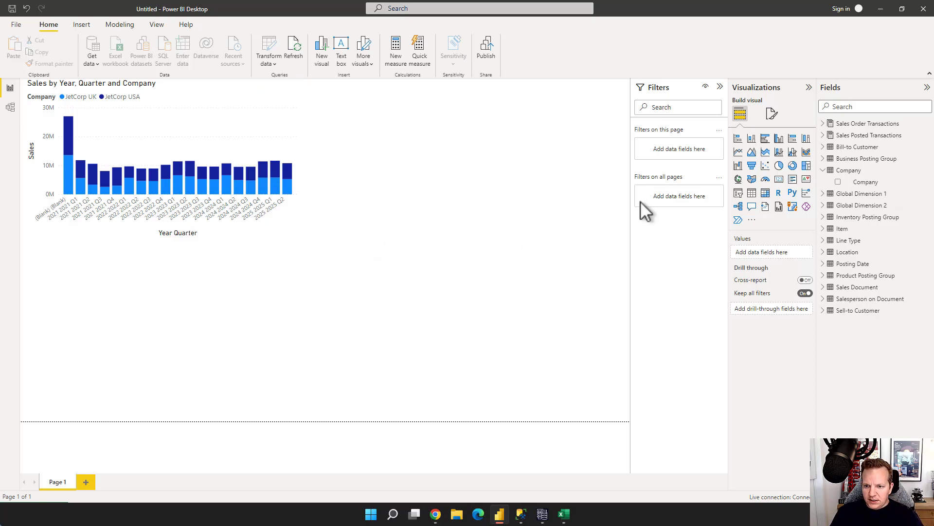
Step: Add a pie chart below the column chart with Profit from Sales Posted Transactions as its values
click(779, 165)
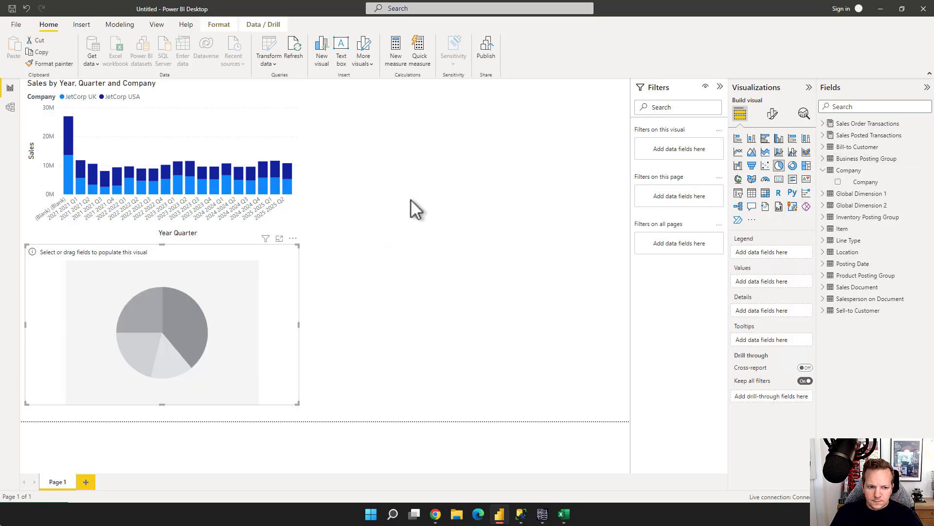
click(869, 135)
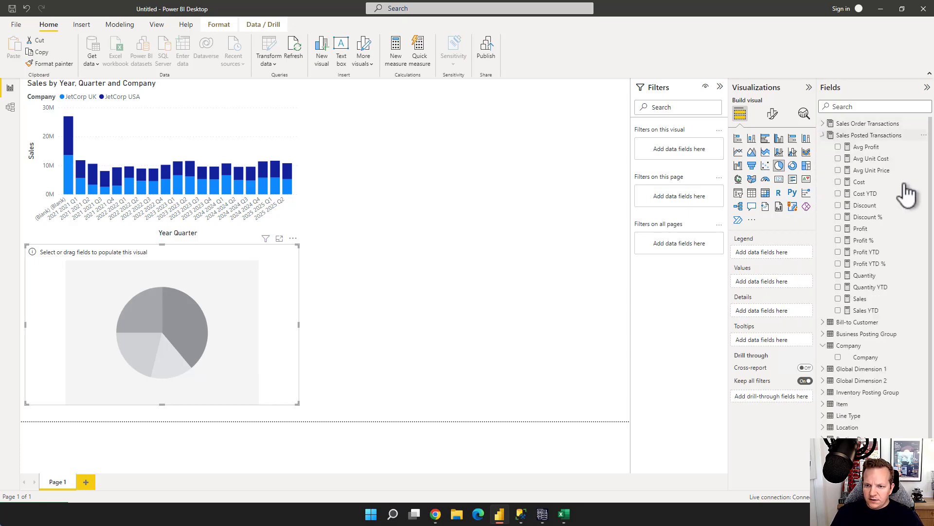
click(838, 228)
Step: Search the fields for "salesper" and split the pie chart by the Bill-to Customer field Salesperson on Customer Card
scroll(849, 392, down, 1)
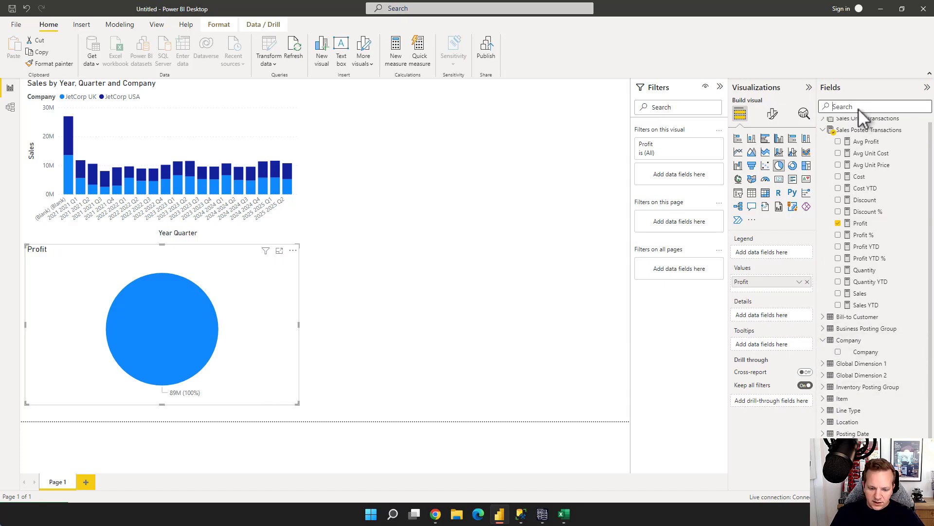
text(salep)
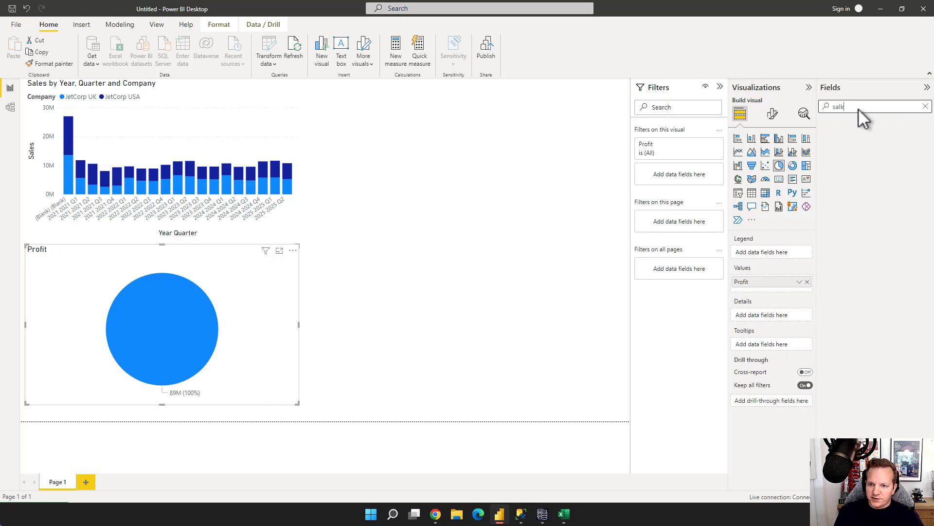
key(BackSpace)
text(spe)
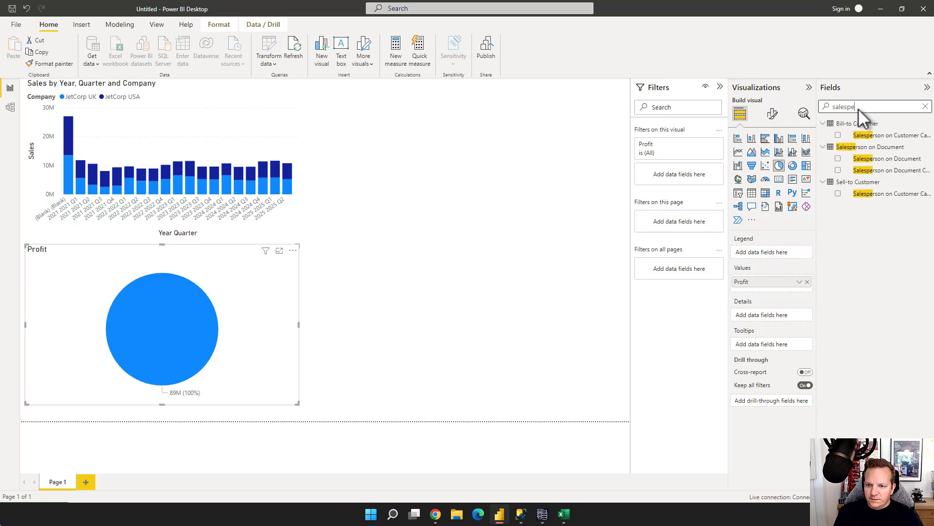
text(r)
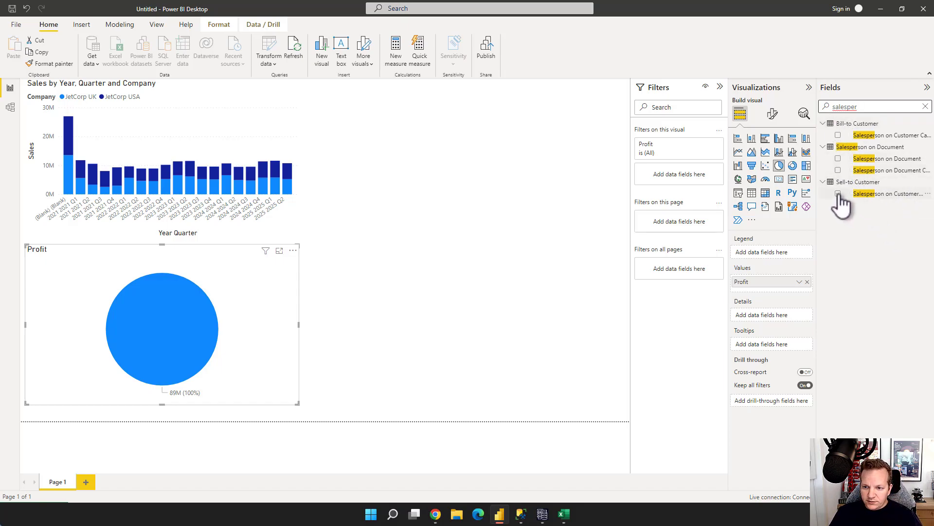
click(838, 135)
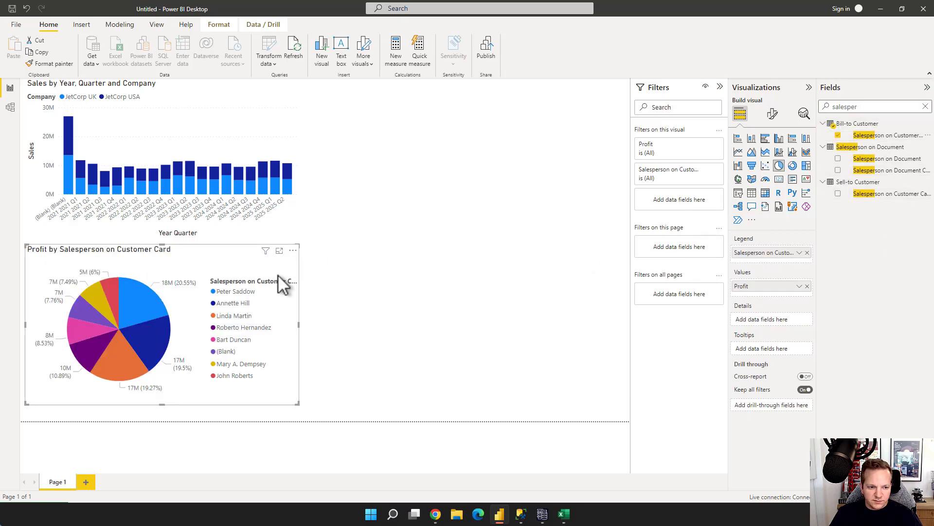
click(408, 302)
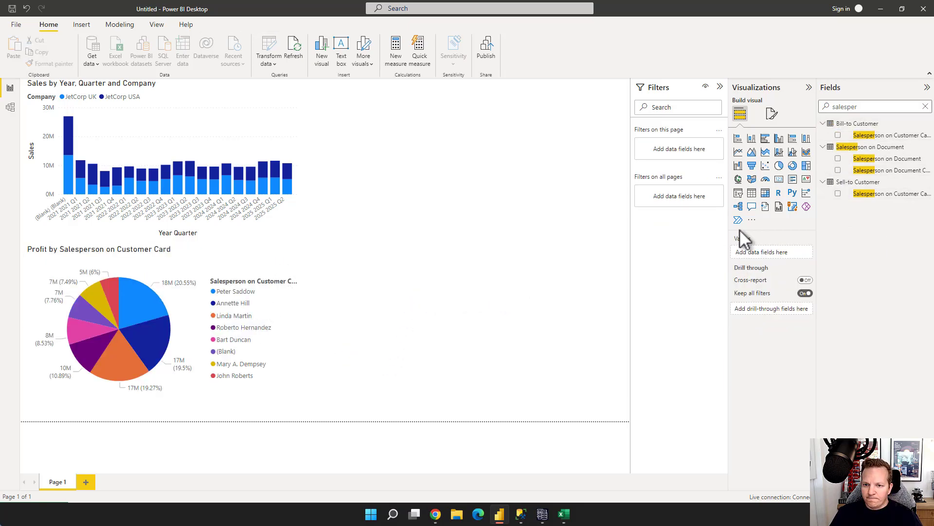
Step: Add a slicer on the Bill-to Customer Country field and reshape it into a narrow, taller list
click(738, 193)
double_click(849, 107)
text(count)
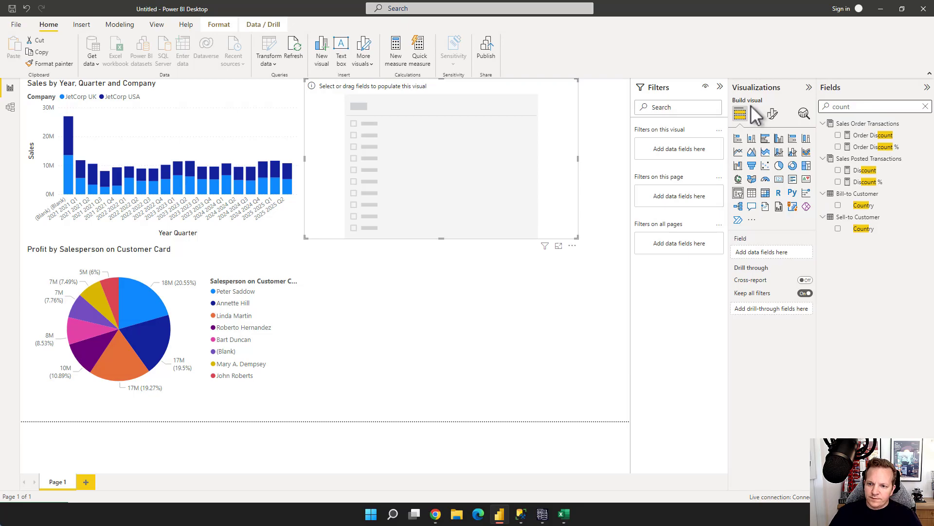
click(838, 205)
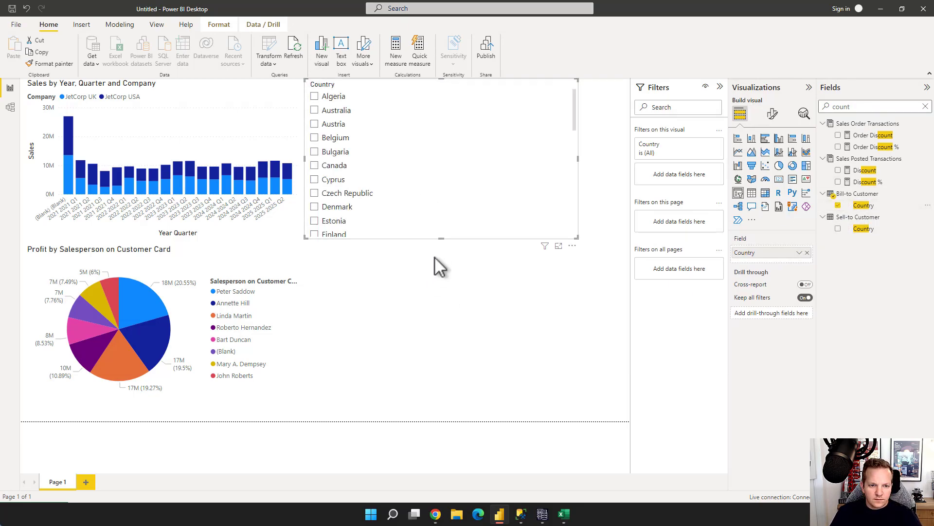
drag(579, 235, 393, 287)
click(441, 276)
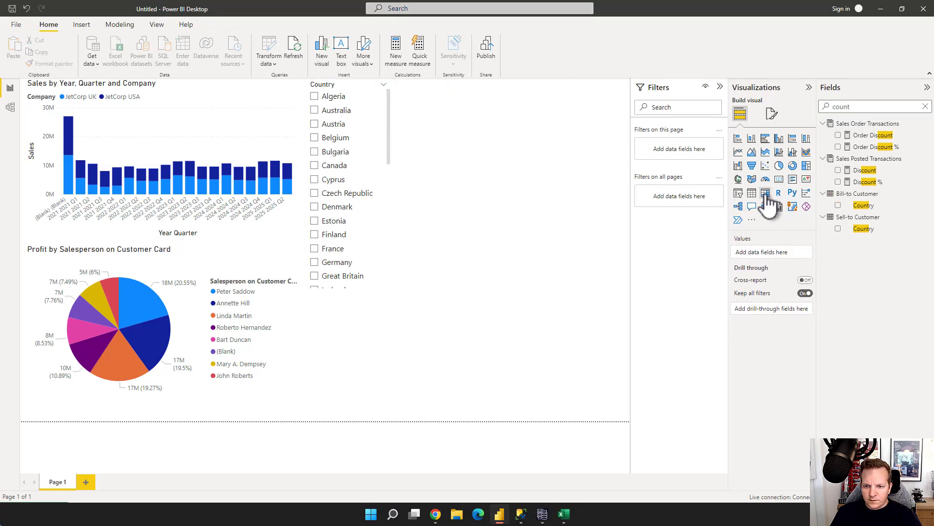
Step: Place an empty matrix between the charts and the Country slicer, moving the slicer to the page's right edge and extending both to the page bottom
click(765, 192)
drag(442, 92, 398, 215)
drag(356, 92, 611, 88)
drag(455, 203, 391, 93)
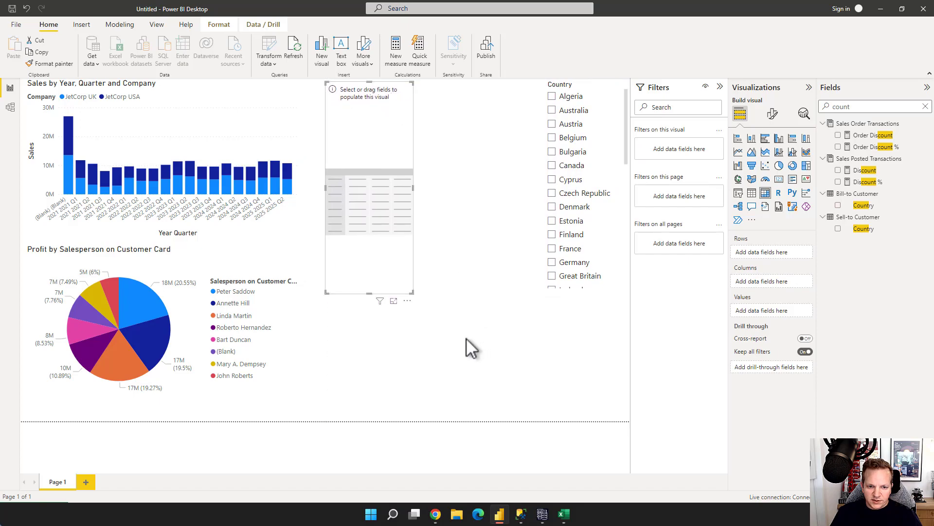
drag(416, 293, 535, 419)
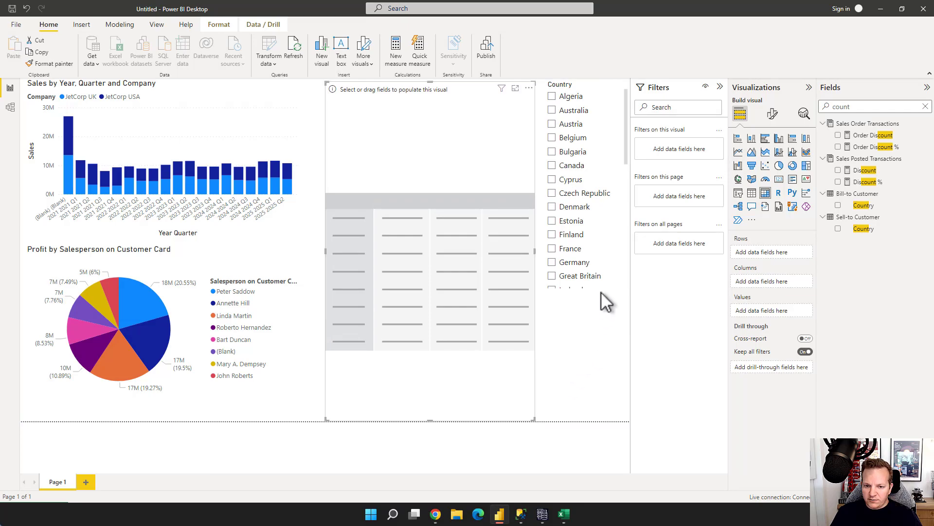
click(543, 287)
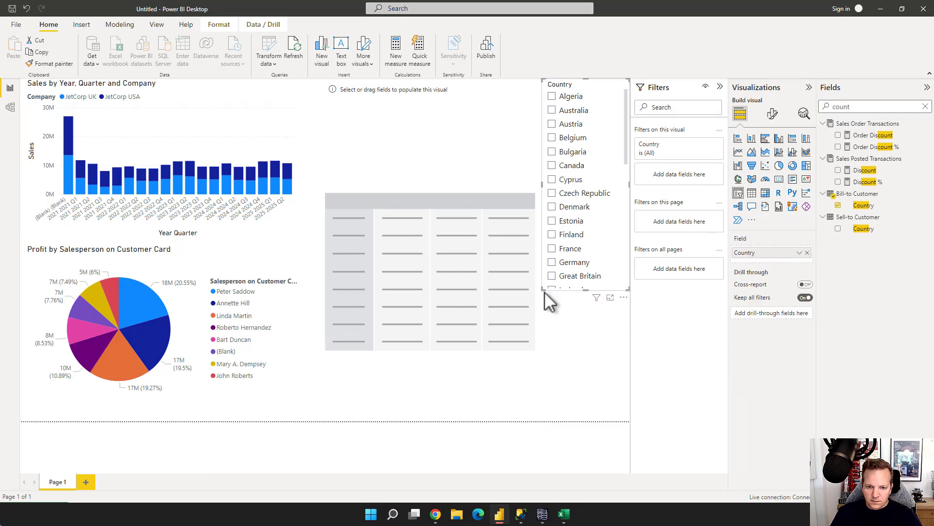
drag(579, 364, 579, 421)
Step: Clear the field search and add Profit % and Discount % from Sales Posted Transactions to the matrix values
click(515, 412)
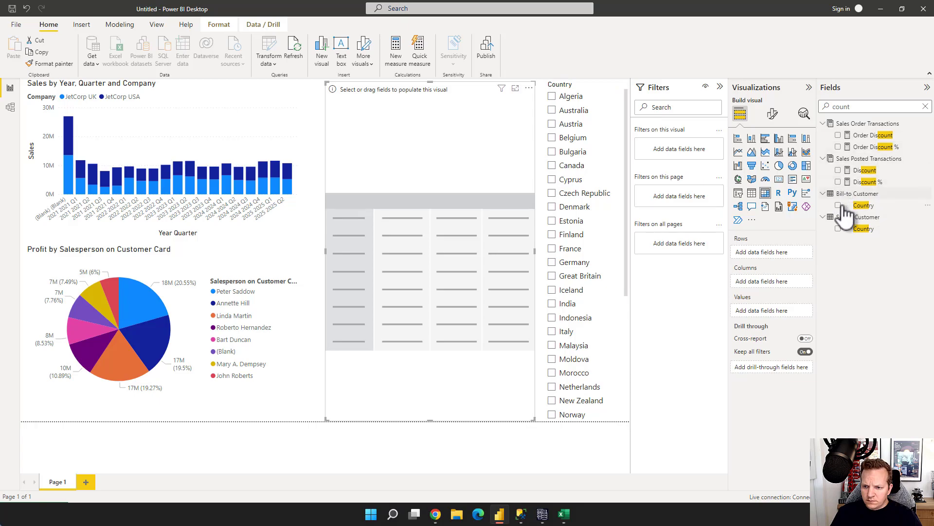
click(924, 107)
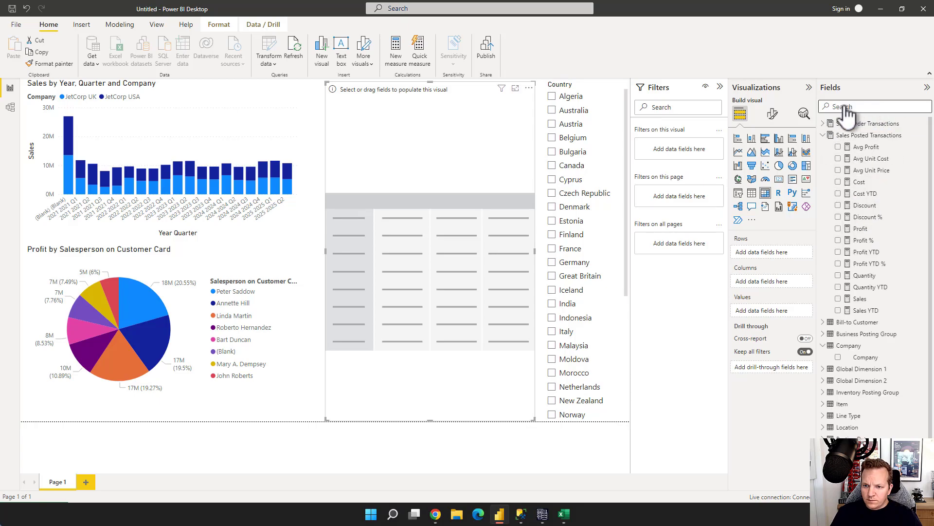
click(838, 240)
click(838, 216)
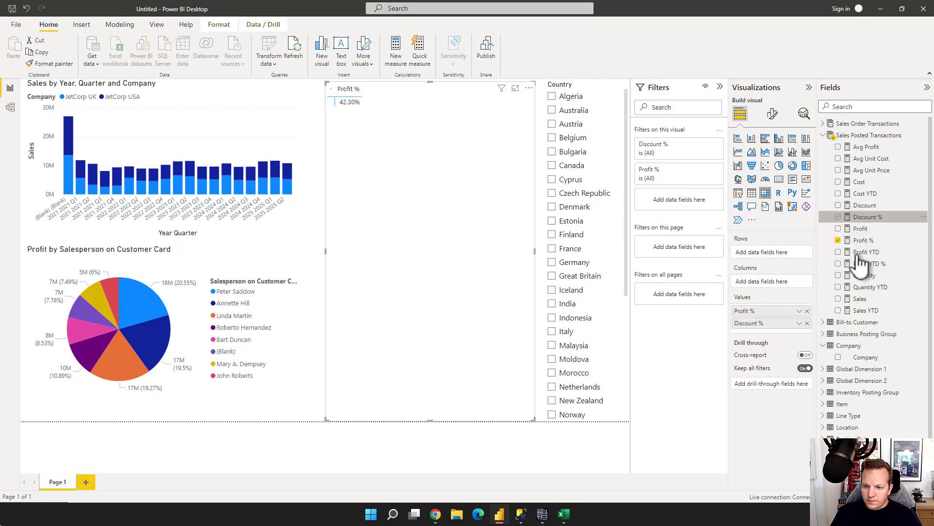
Step: Add Sales as the first value in the matrix, search the fields for "item", and use Item Category as the matrix rows
click(838, 298)
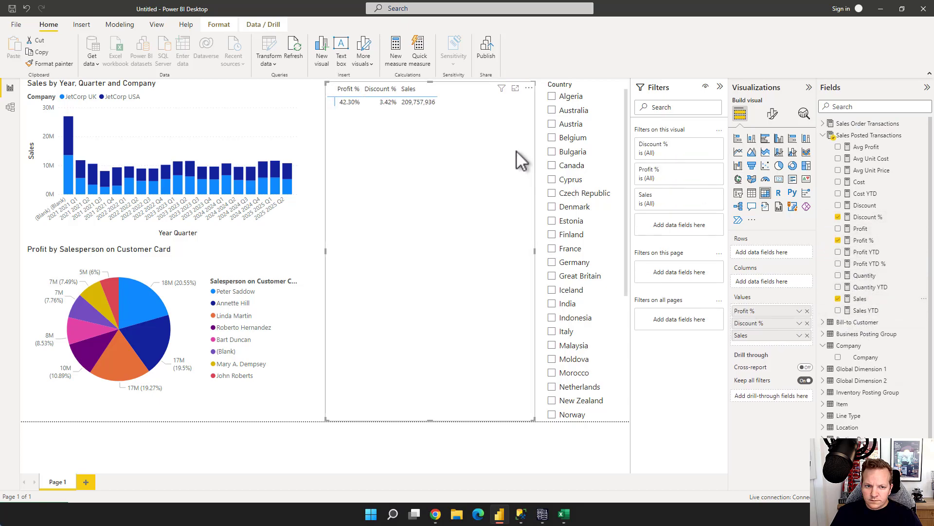
drag(752, 336, 750, 308)
click(855, 107)
text(item)
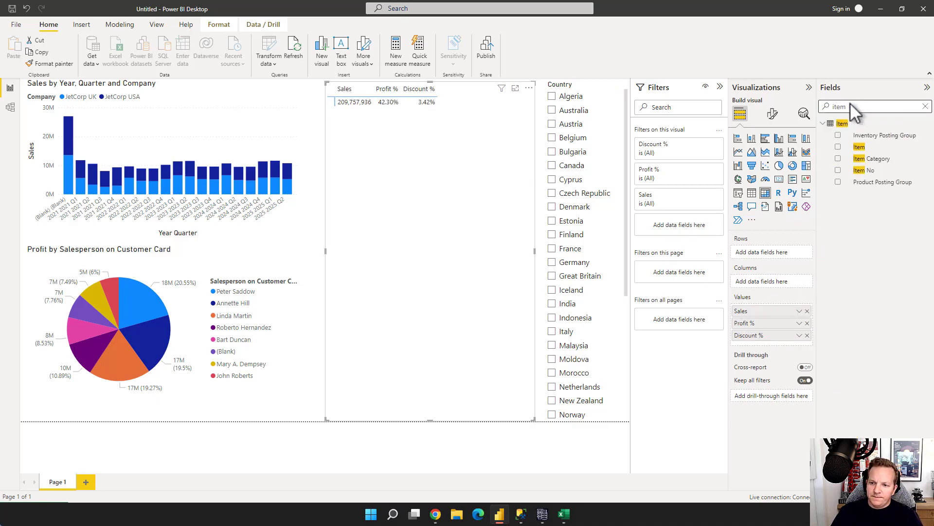
click(838, 158)
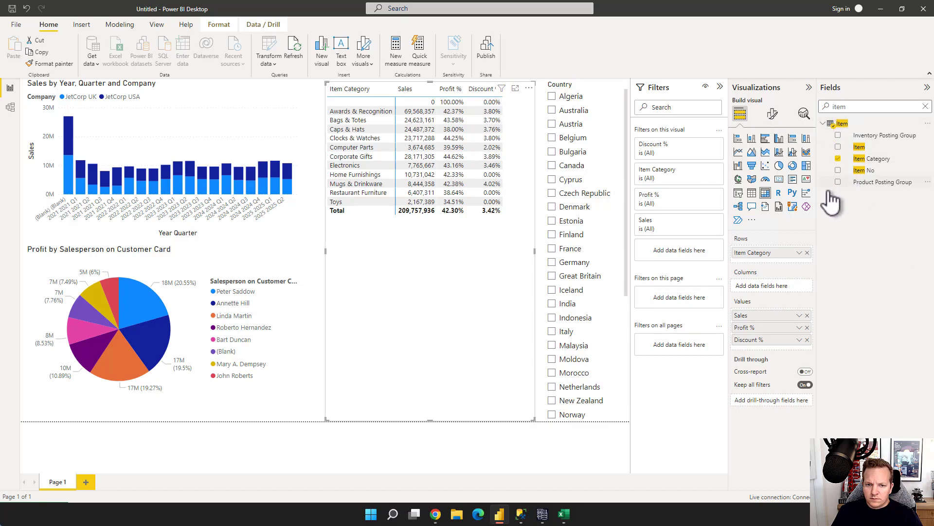
Step: Shorten the matrix to fit its rows, and cross-highlight the charts by the Home Furnishings category before clearing that selection
drag(433, 421, 433, 229)
click(460, 293)
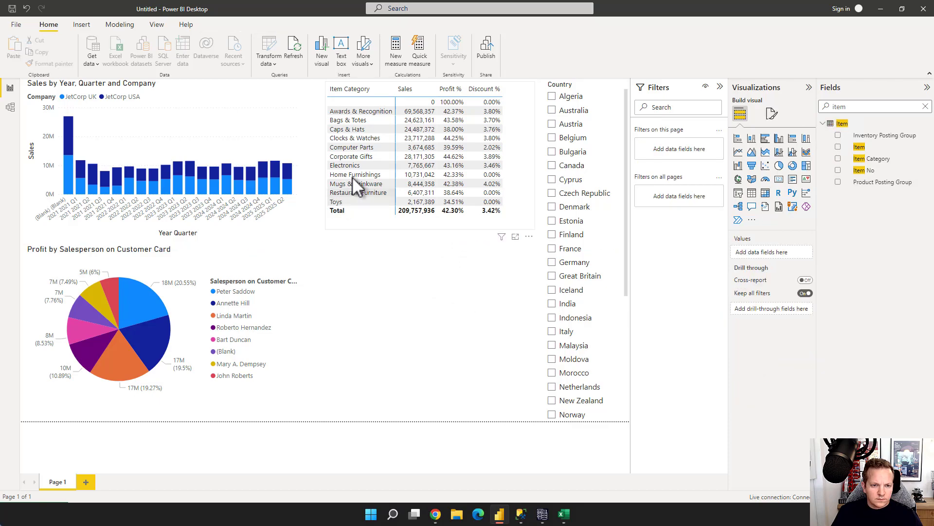
click(363, 171)
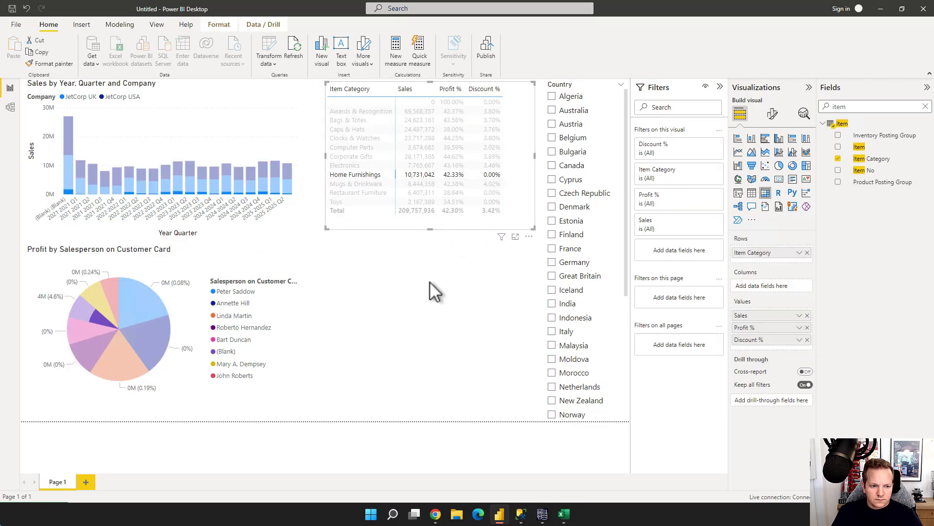
click(405, 224)
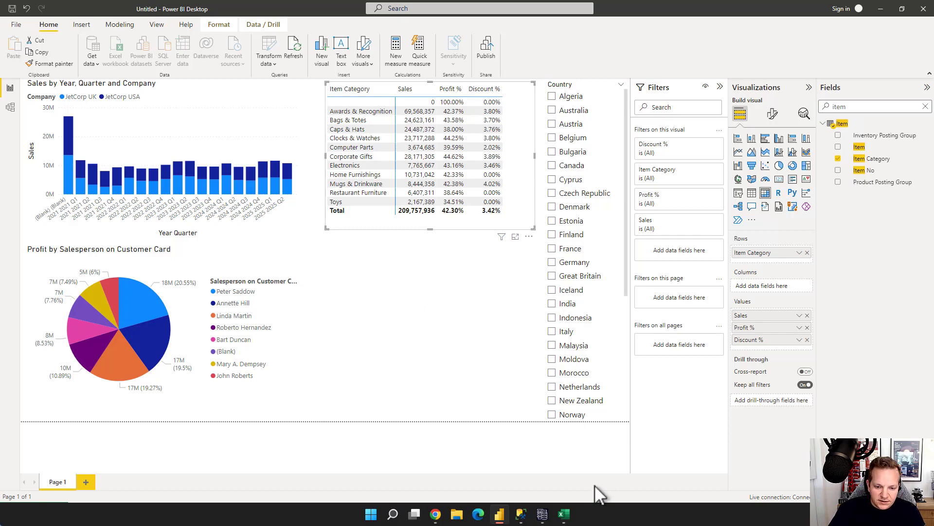
Step: Switch to Jet Data Manager and collapse the dbo.Sales Posted Transactions table in the JetBCDwh data warehouse
click(543, 514)
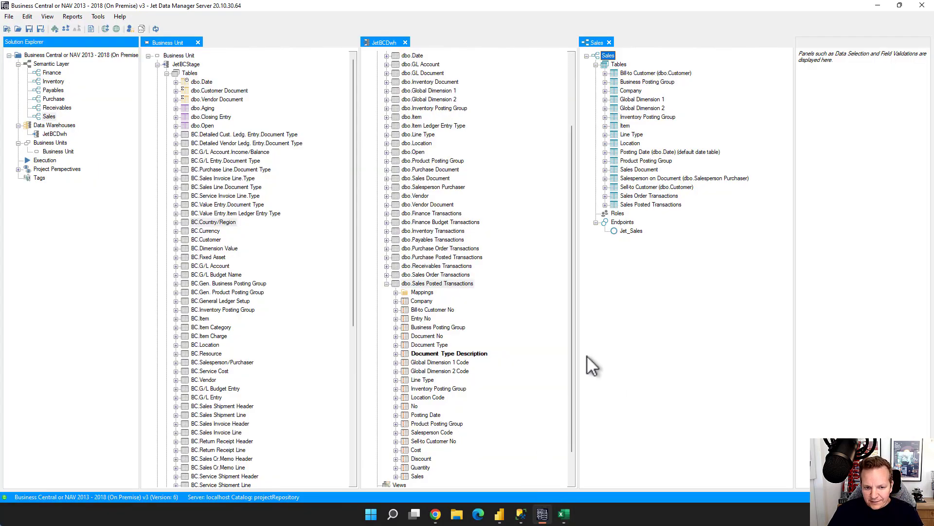
click(386, 283)
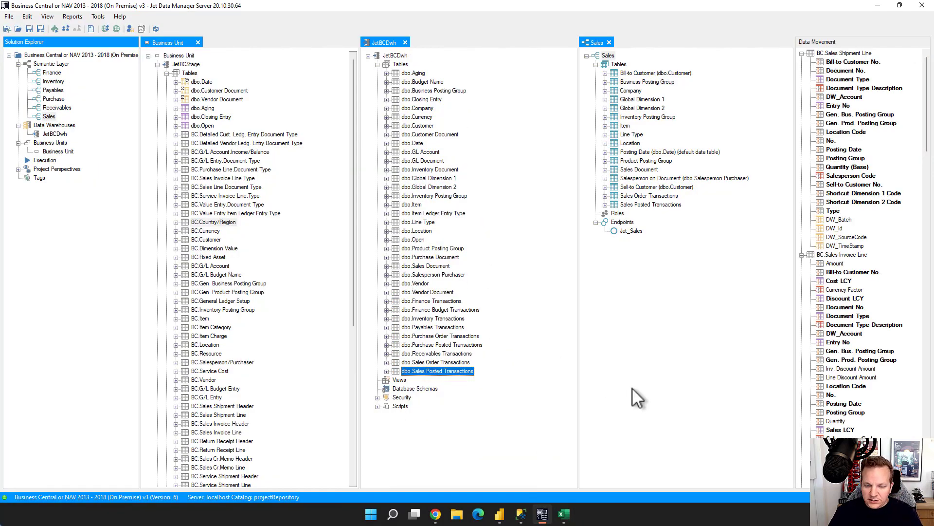